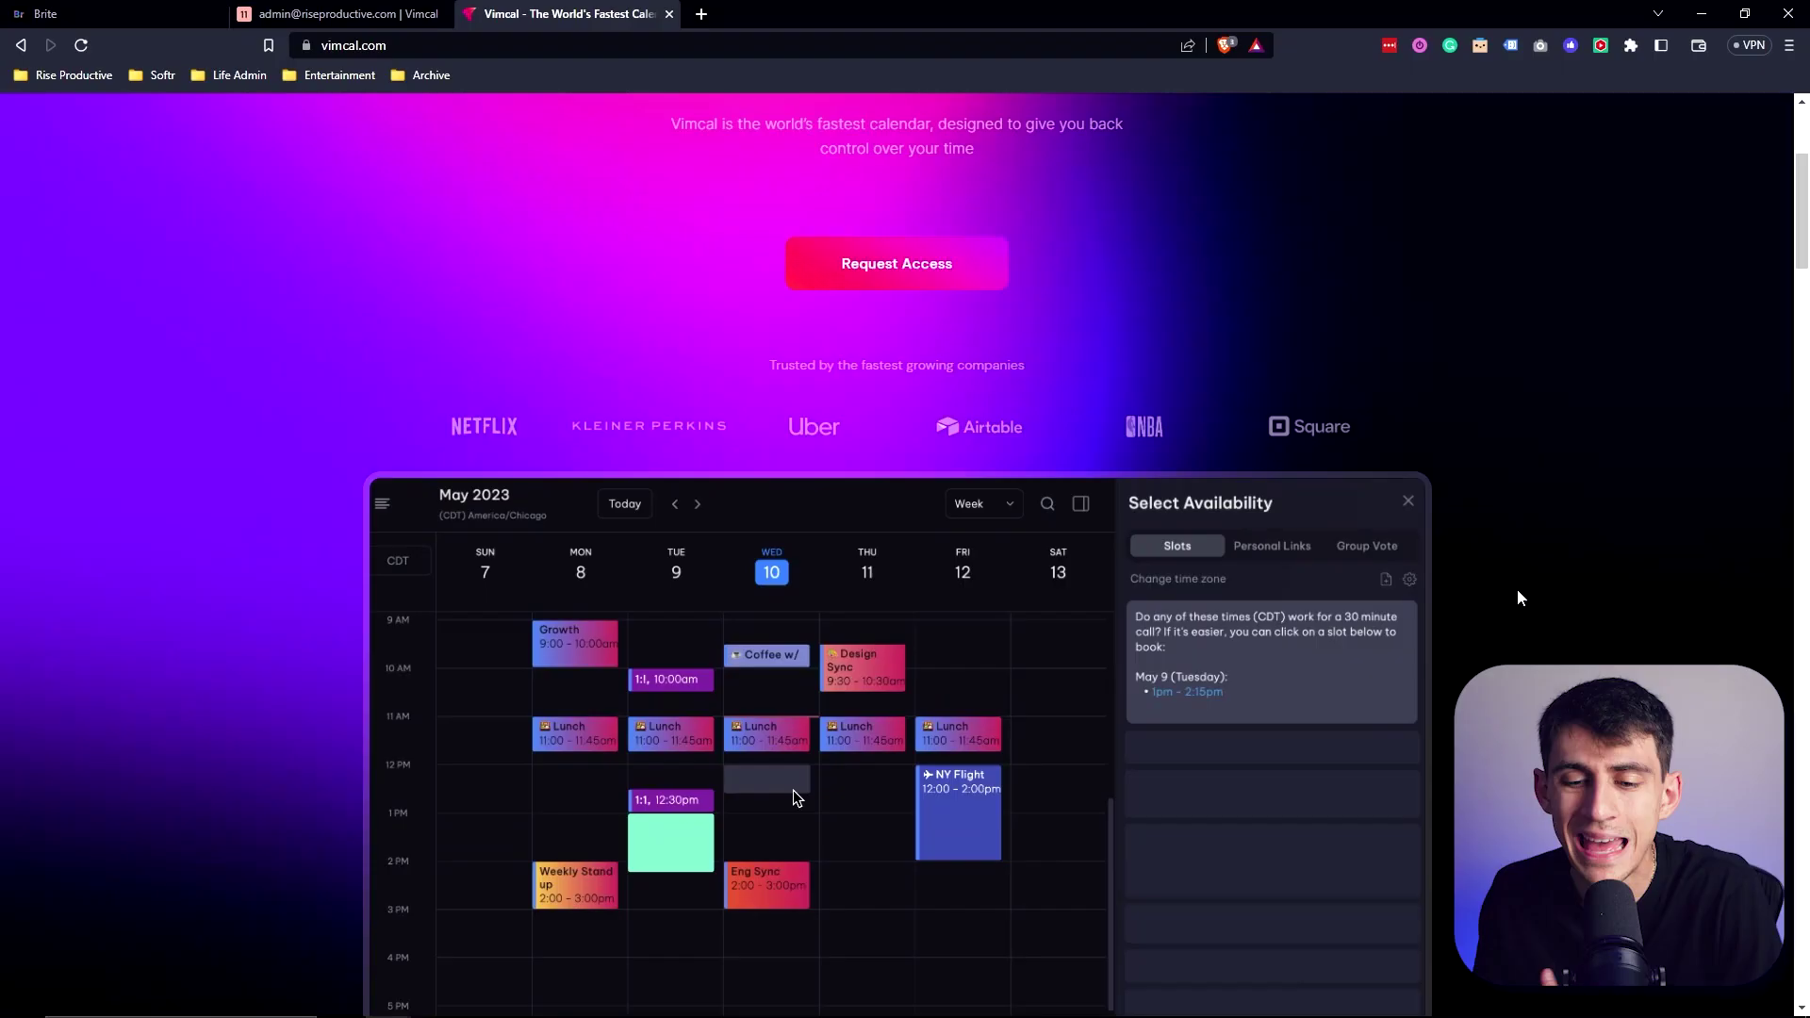
Scroll down through the vimcal.com marketing page
{"action": "scroll", "coordinate": [1517, 597], "scroll_direction": "down", "scroll_amount": 2}
{"action": "scroll", "coordinate": [1518, 597], "scroll_direction": "down", "scroll_amount": 2}
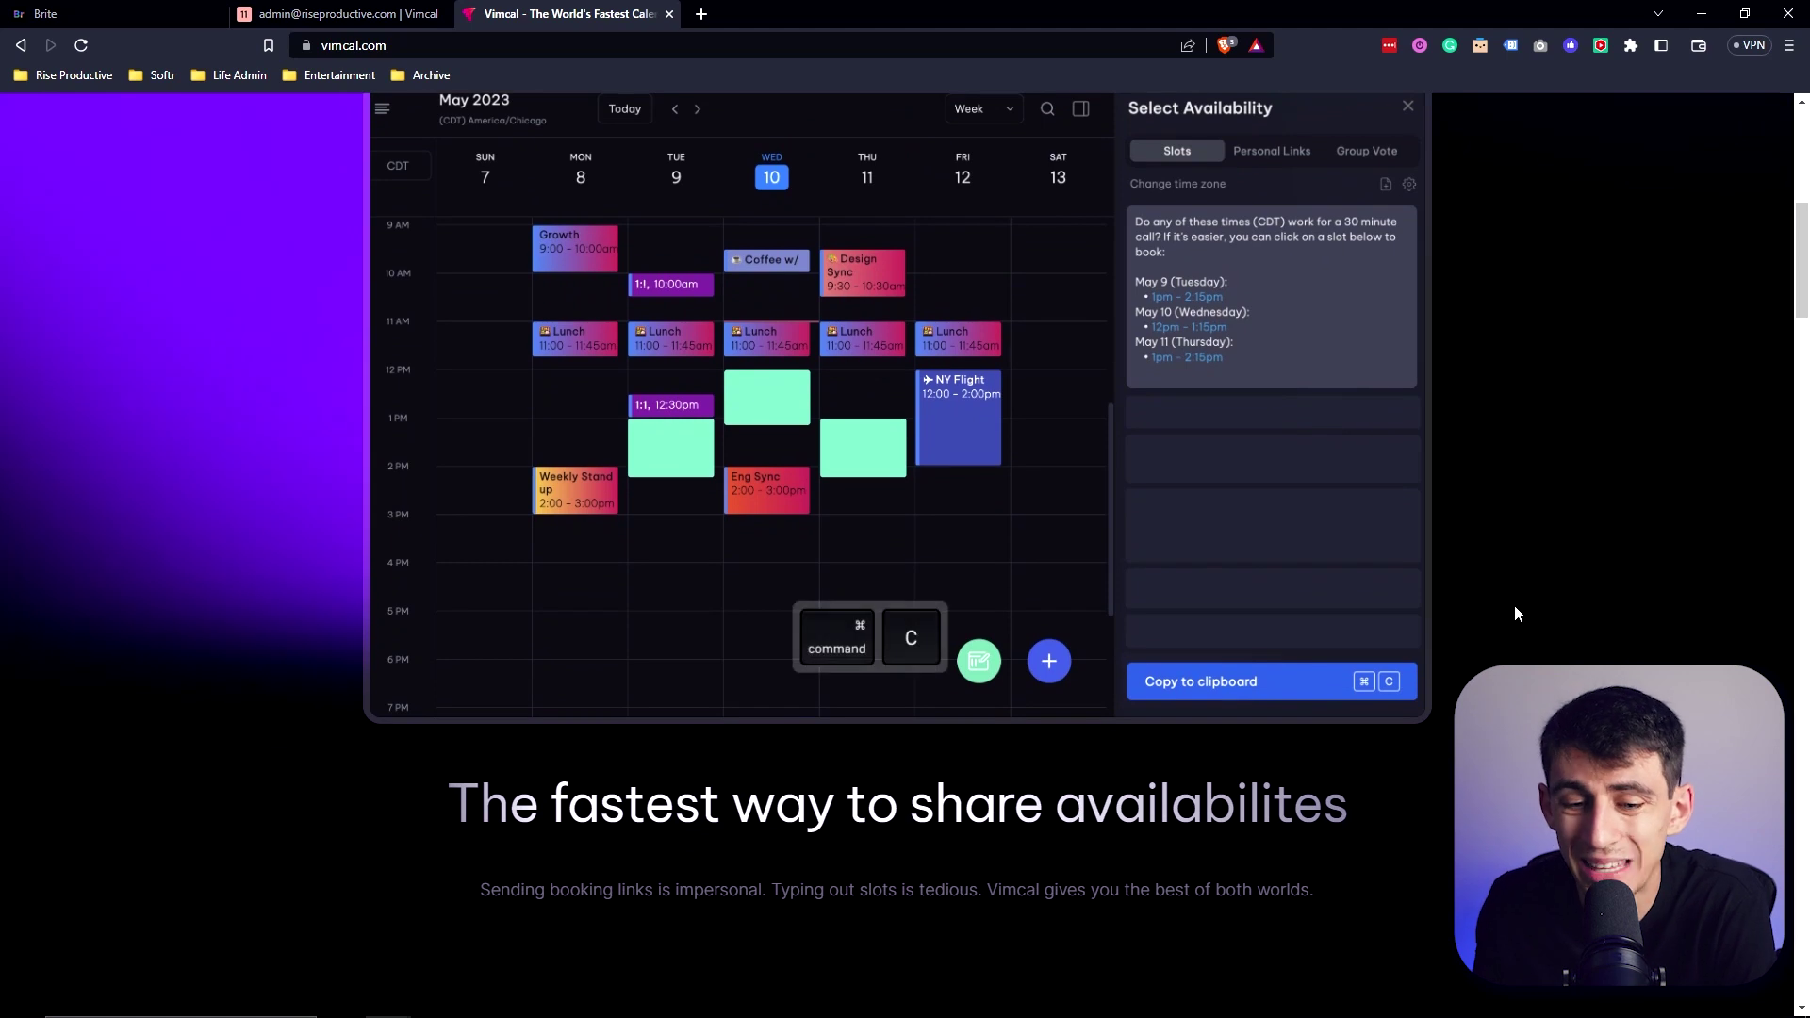
{"action": "scroll", "coordinate": [1382, 540], "scroll_direction": "down", "scroll_amount": 7}
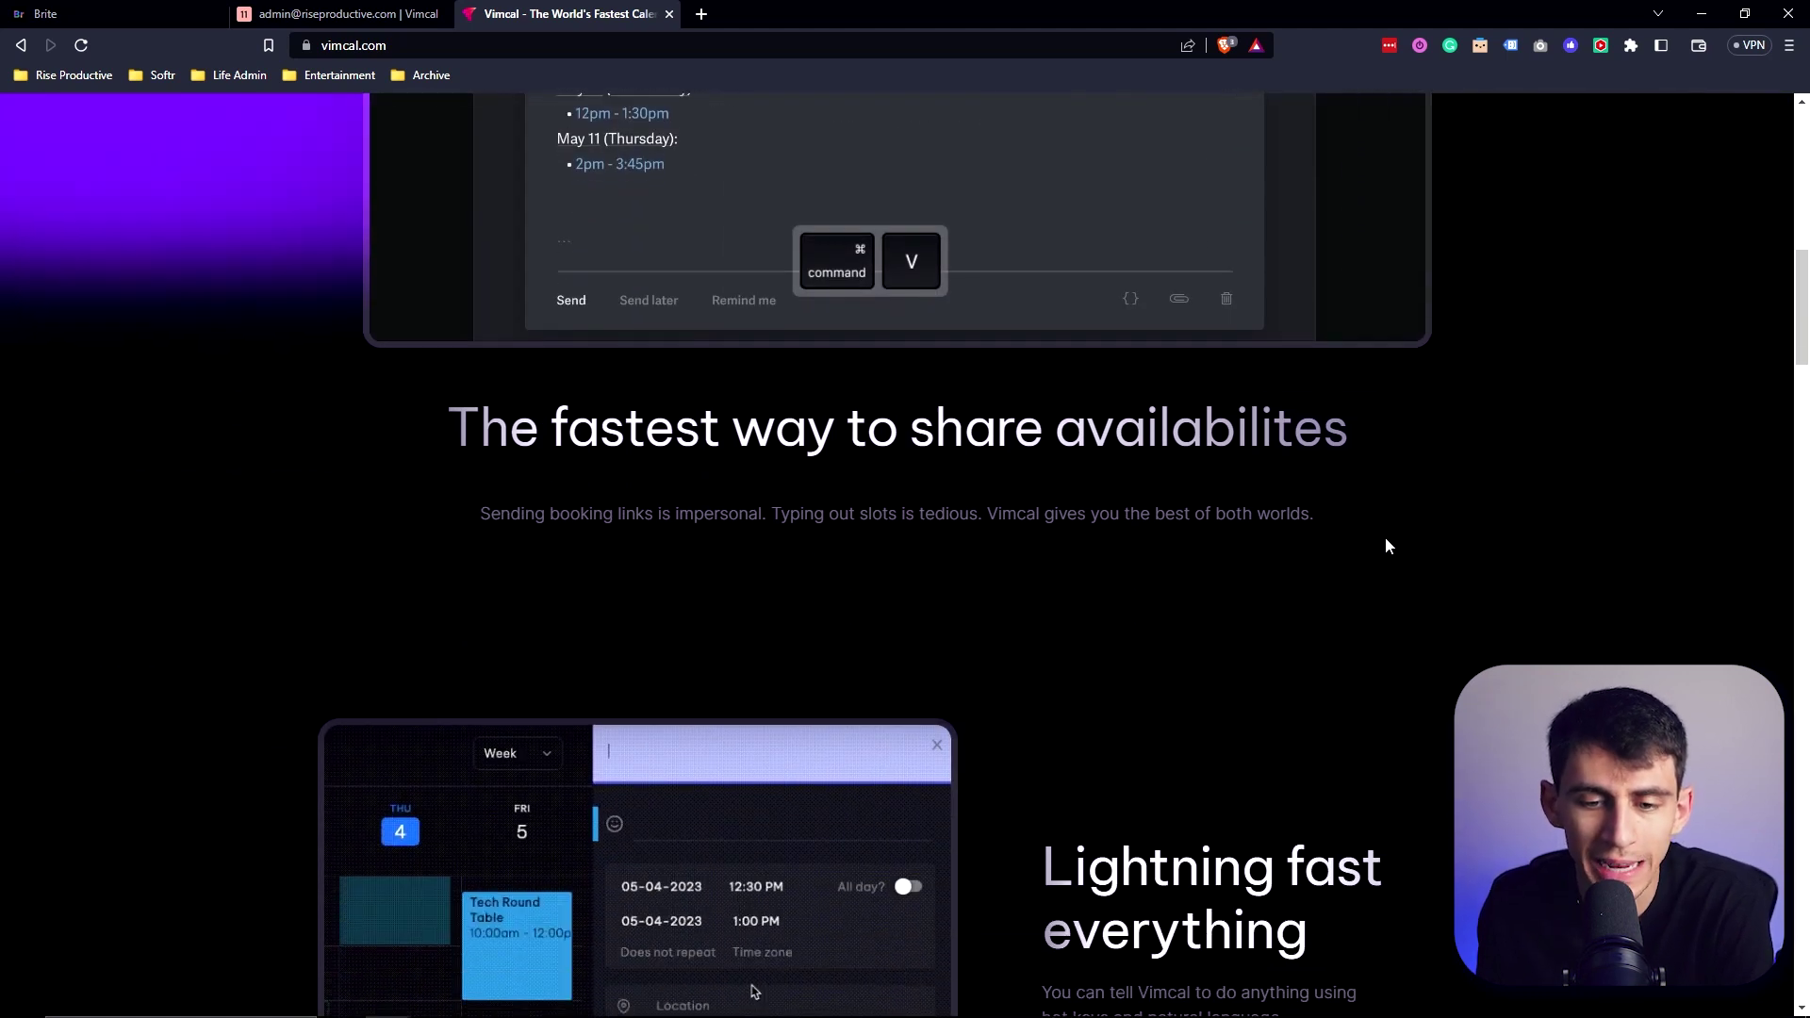
{"action": "scroll", "coordinate": [1571, 547], "scroll_direction": "down", "scroll_amount": 7}
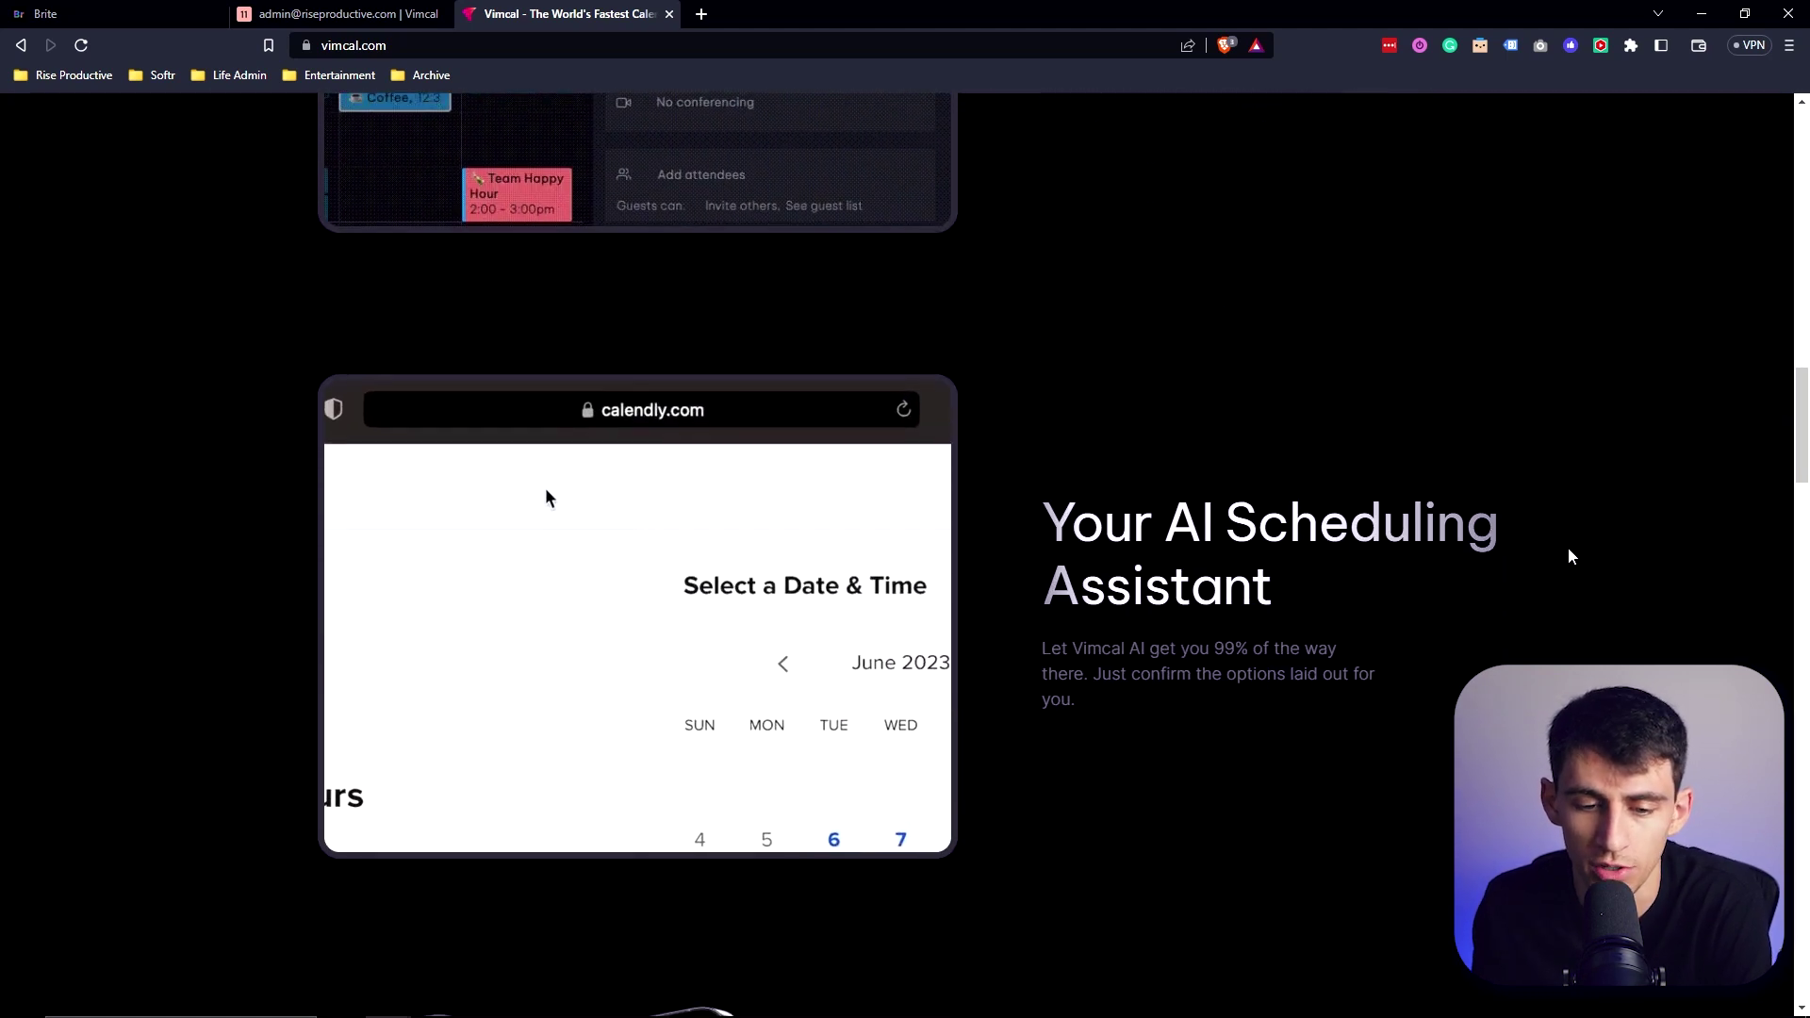
{"action": "scroll", "coordinate": [1569, 552], "scroll_direction": "down", "scroll_amount": 8}
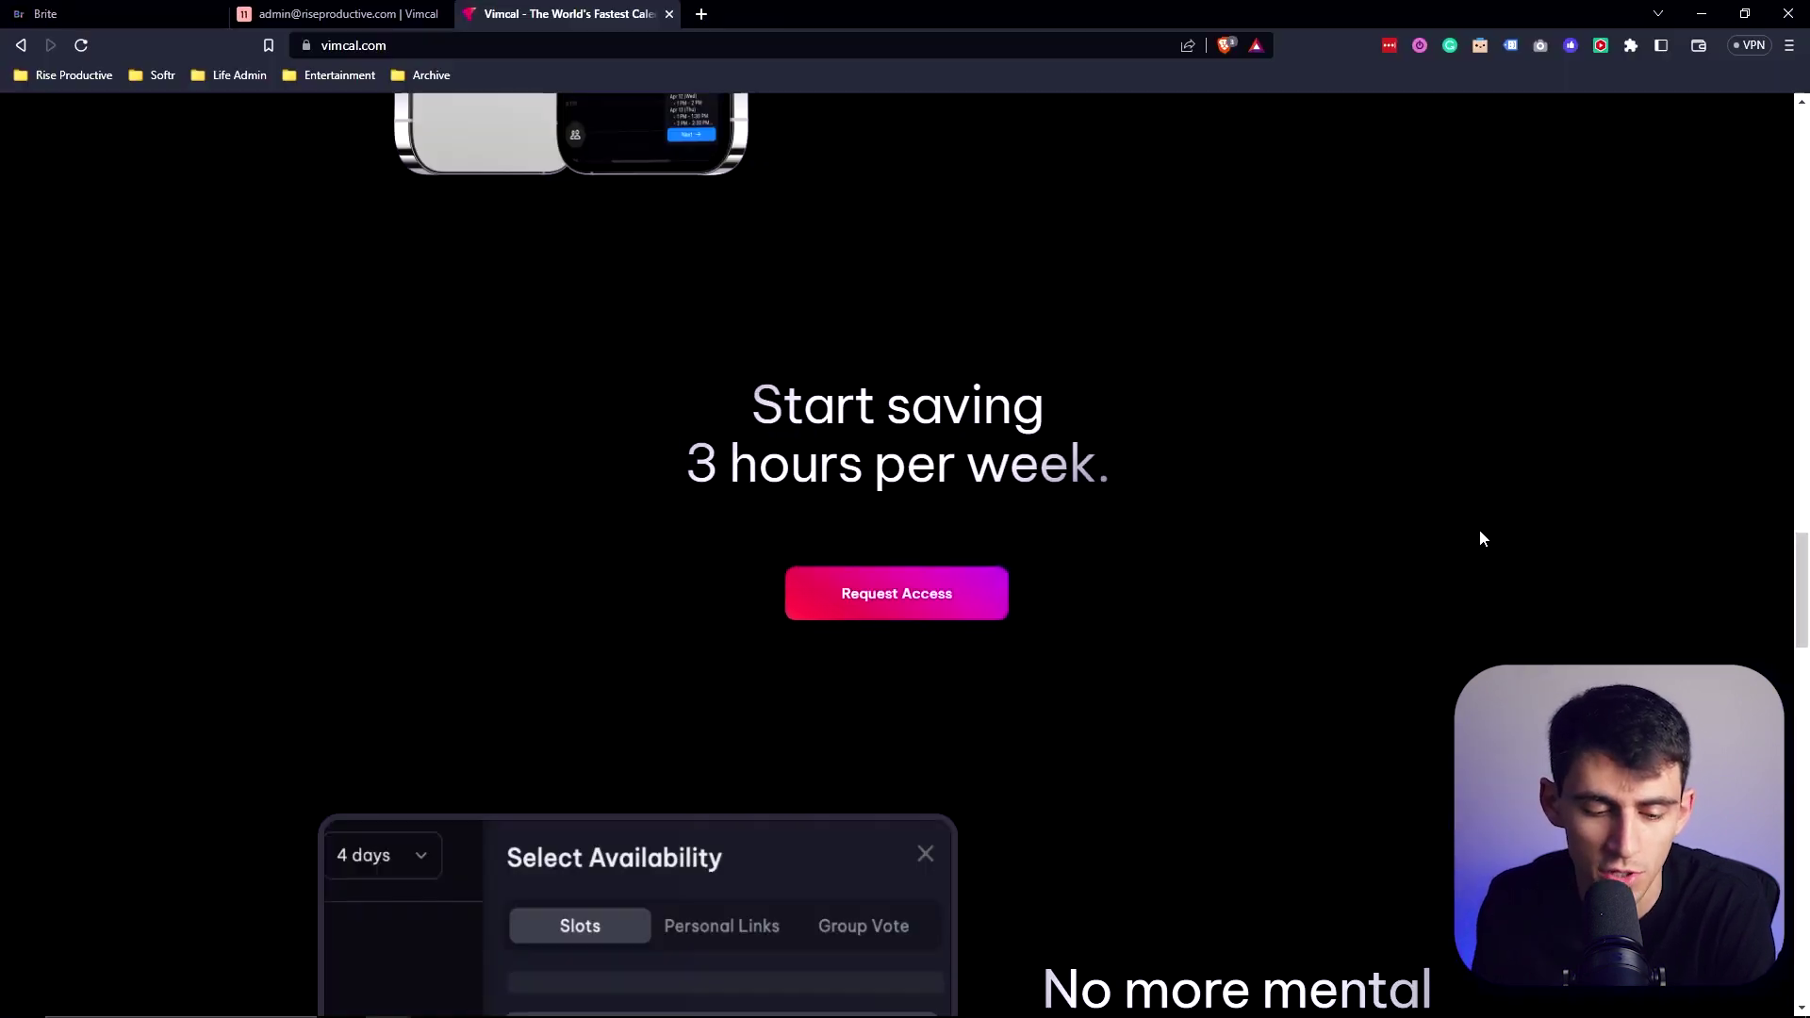
{"action": "scroll", "coordinate": [1479, 531], "scroll_direction": "down", "scroll_amount": 3}
{"action": "scroll", "coordinate": [1484, 548], "scroll_direction": "down", "scroll_amount": 2}
{"action": "scroll", "coordinate": [1479, 556], "scroll_direction": "down", "scroll_amount": 1}
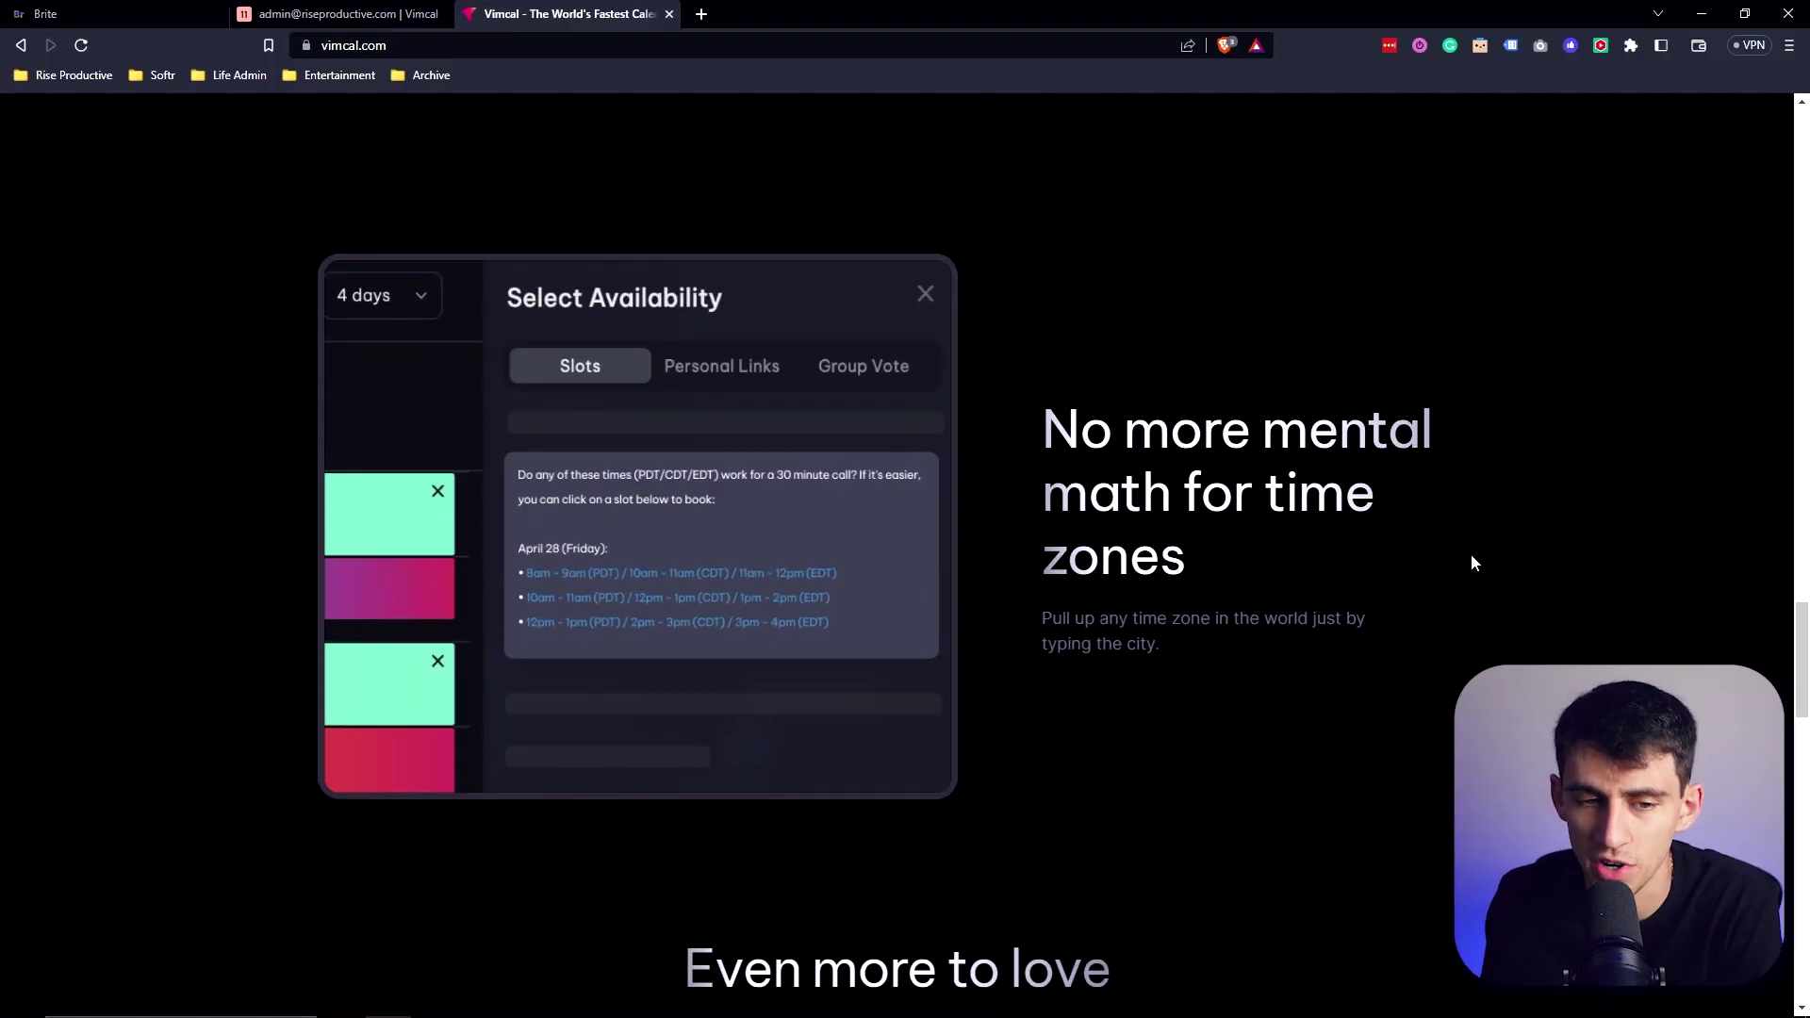
{"action": "scroll", "coordinate": [1468, 565], "scroll_direction": "down", "scroll_amount": 1}
{"action": "scroll", "coordinate": [1463, 574], "scroll_direction": "up", "scroll_amount": 10}
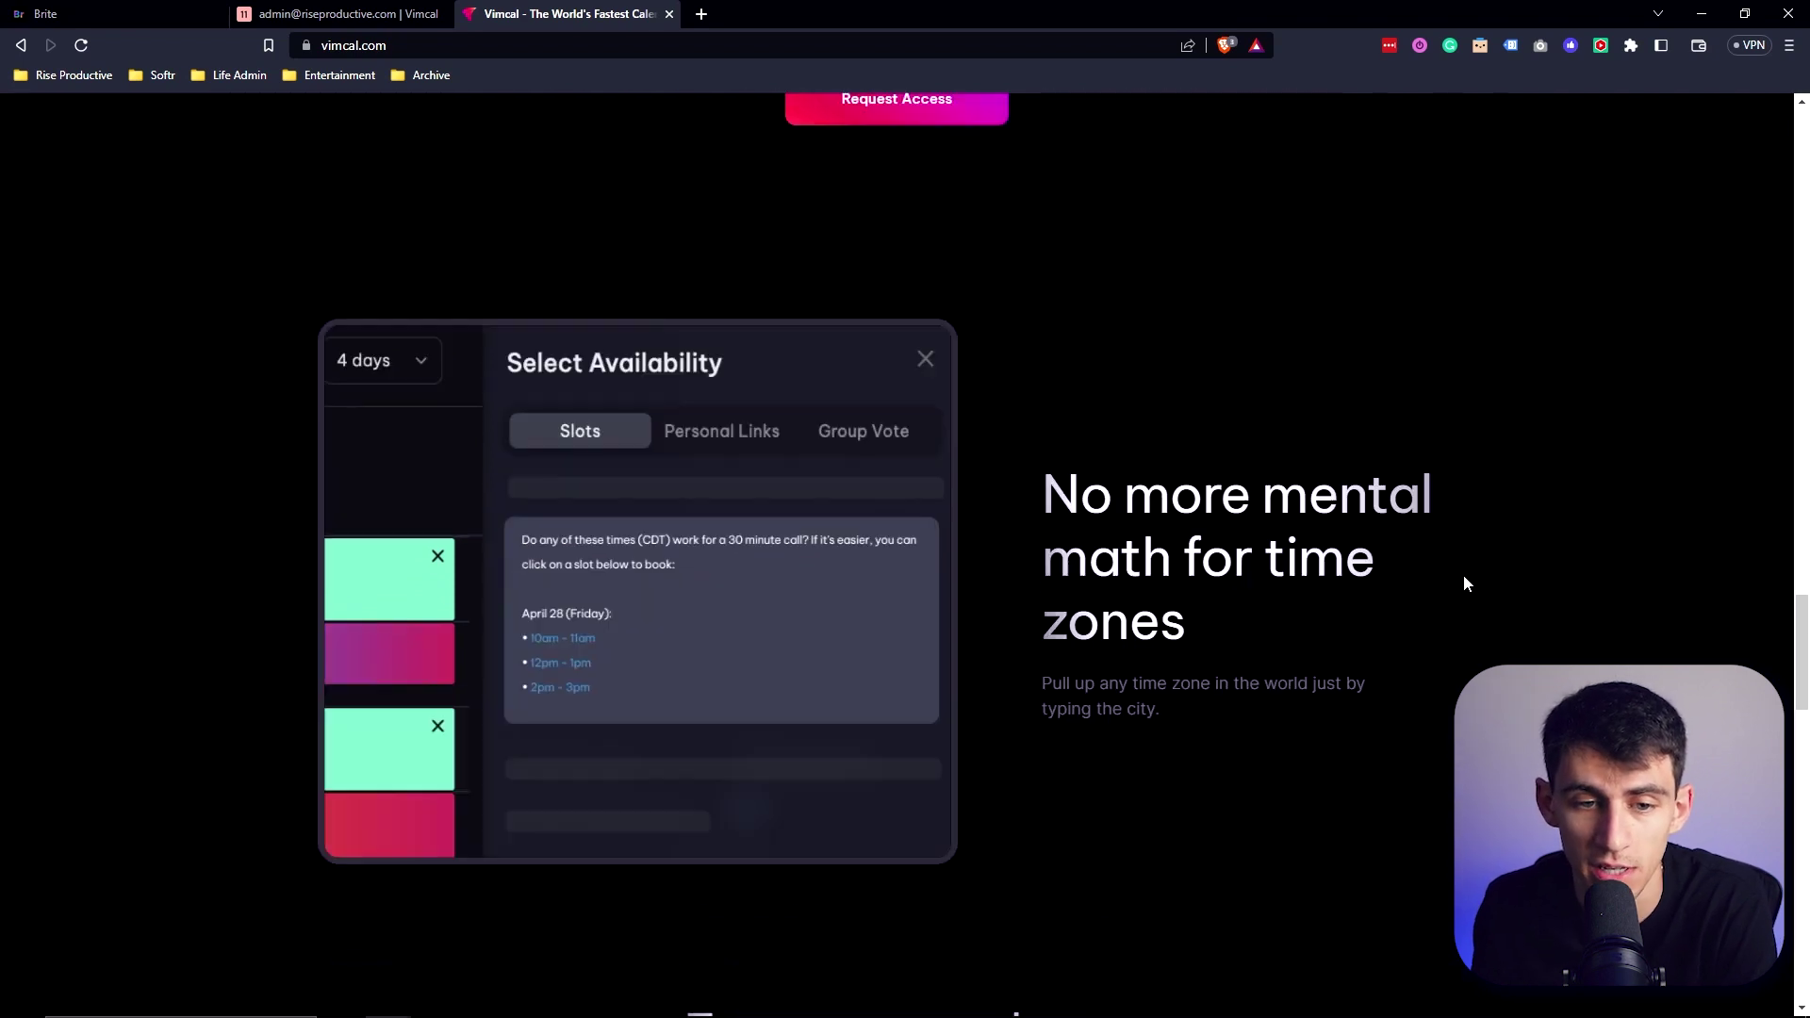
{"action": "scroll", "coordinate": [1428, 605], "scroll_direction": "down", "scroll_amount": 8}
{"action": "scroll", "coordinate": [1428, 608], "scroll_direction": "down", "scroll_amount": 6}
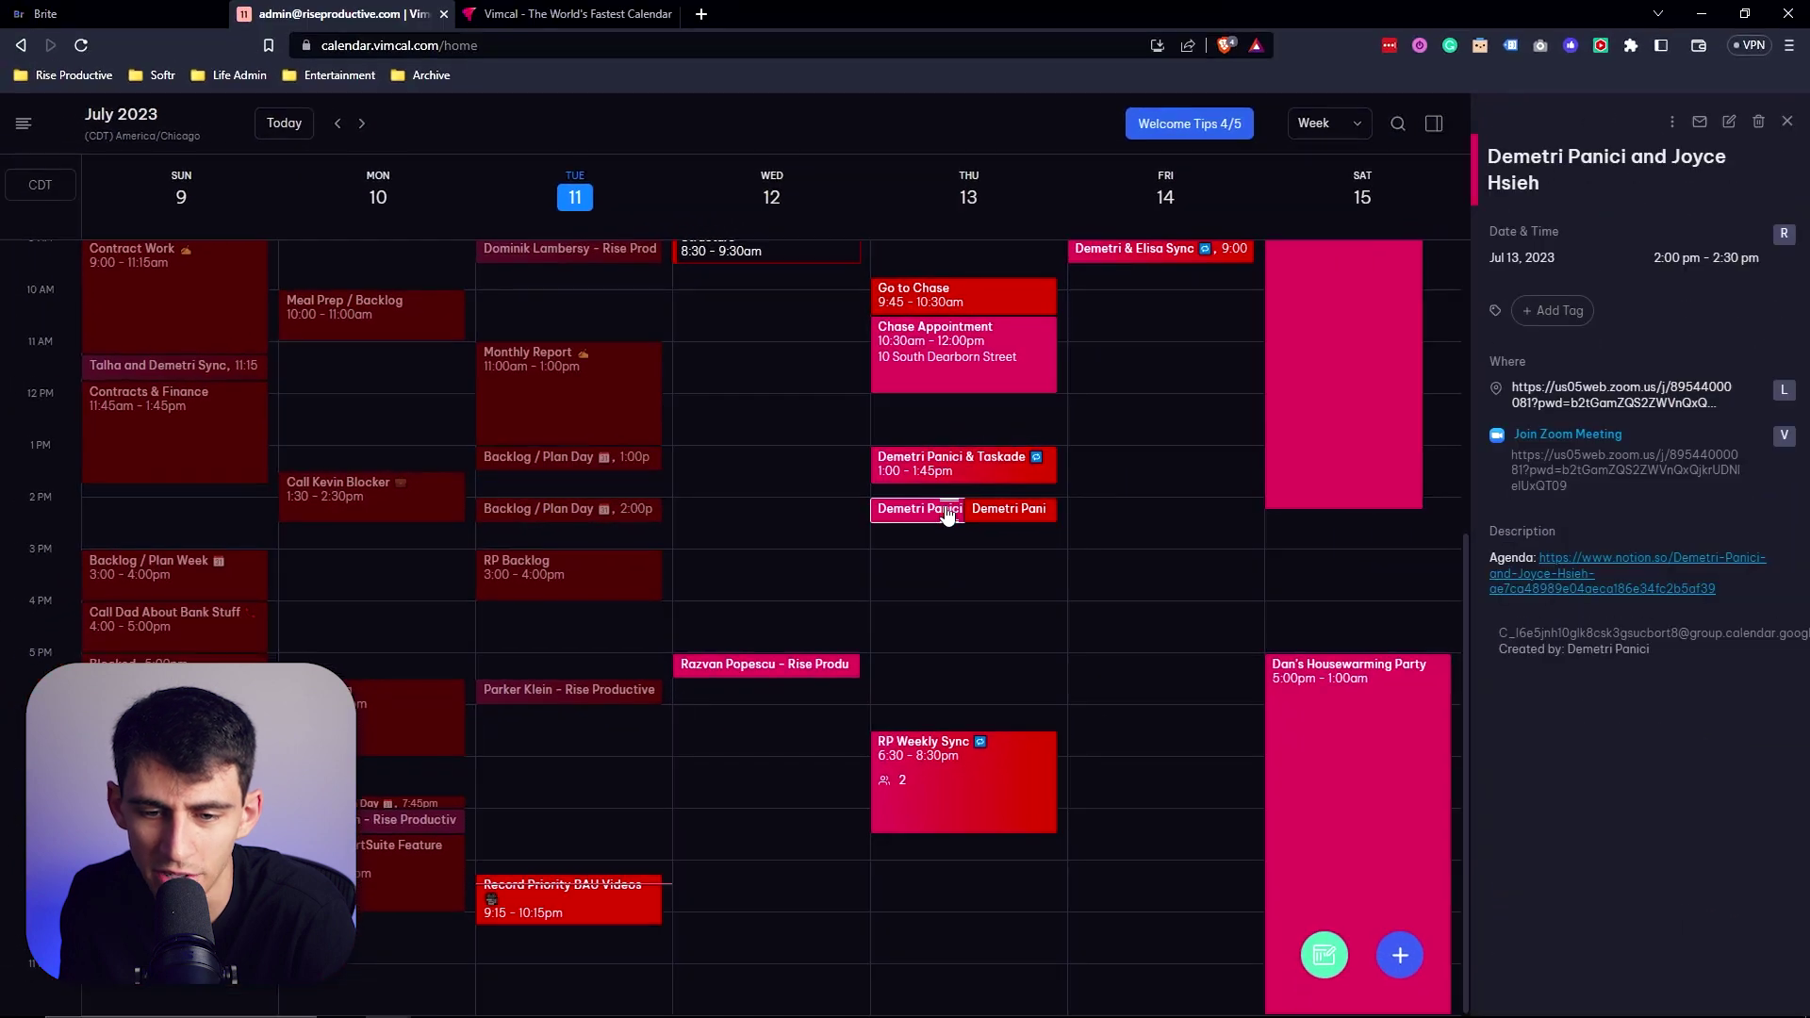
{"action": "left_click", "coordinate": [1311, 516]}
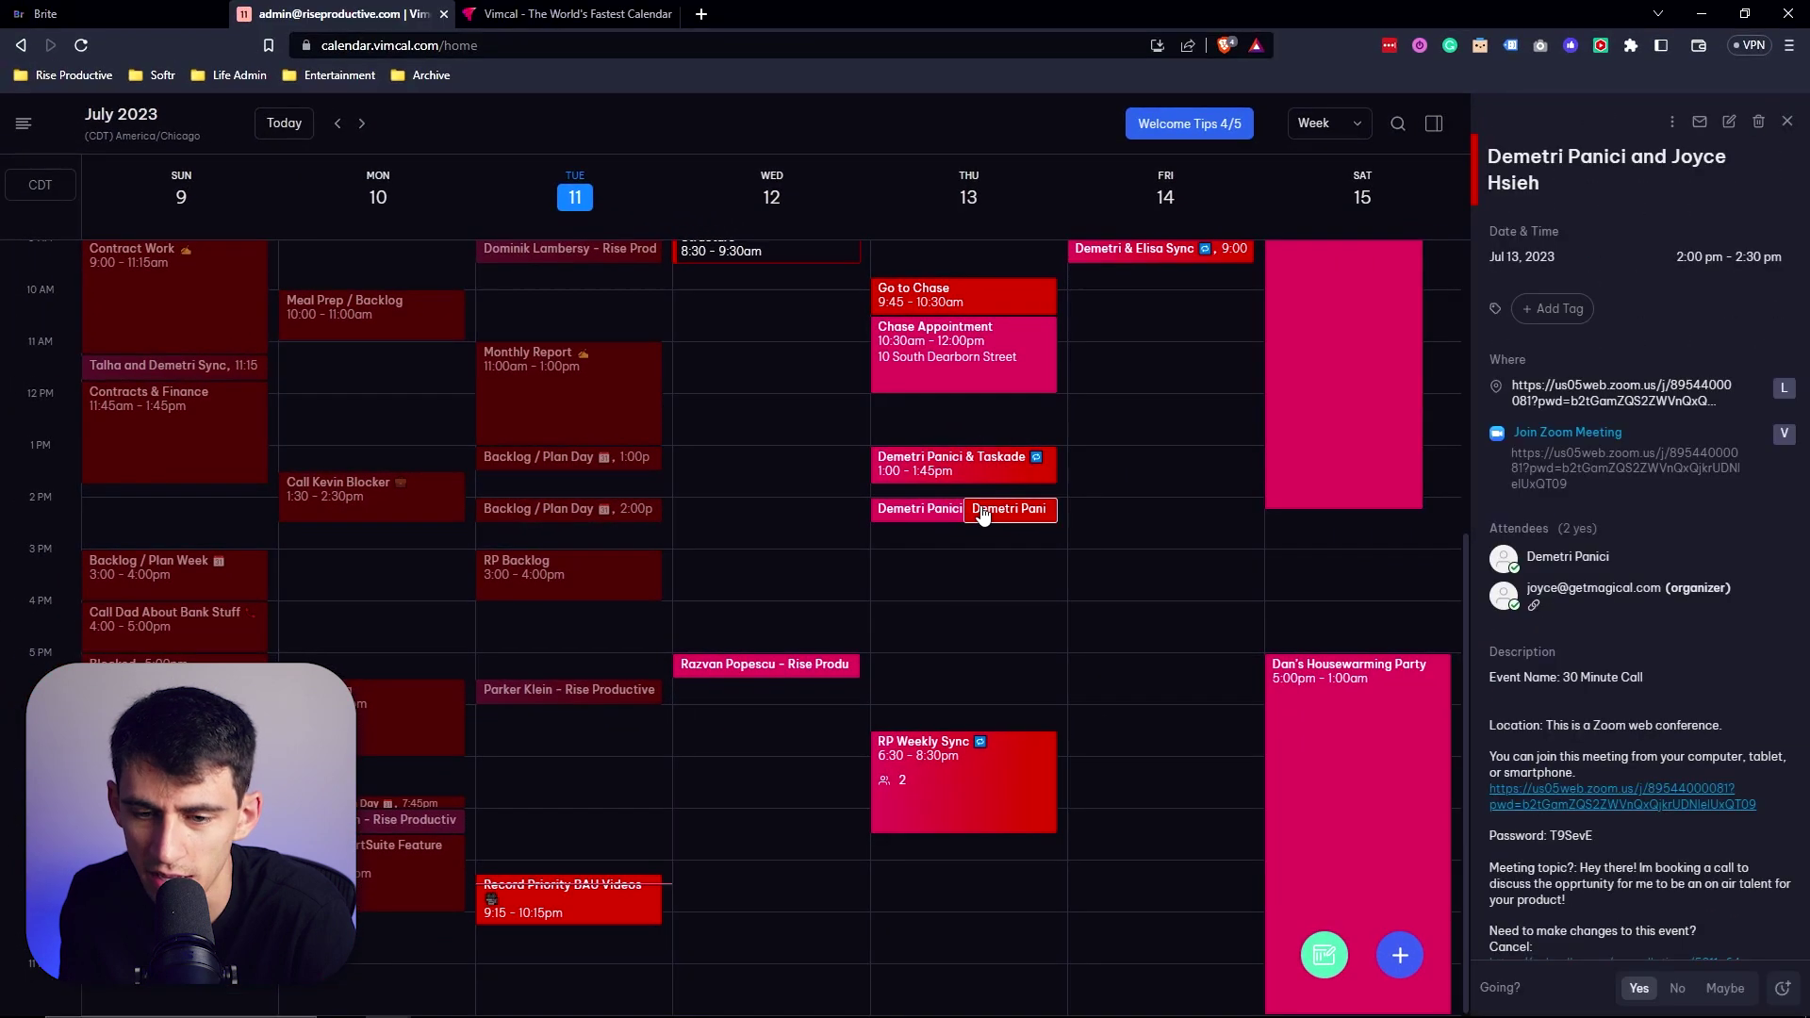
{"action": "key", "text": "Escape"}
{"action": "left_click", "coordinate": [1320, 452]}
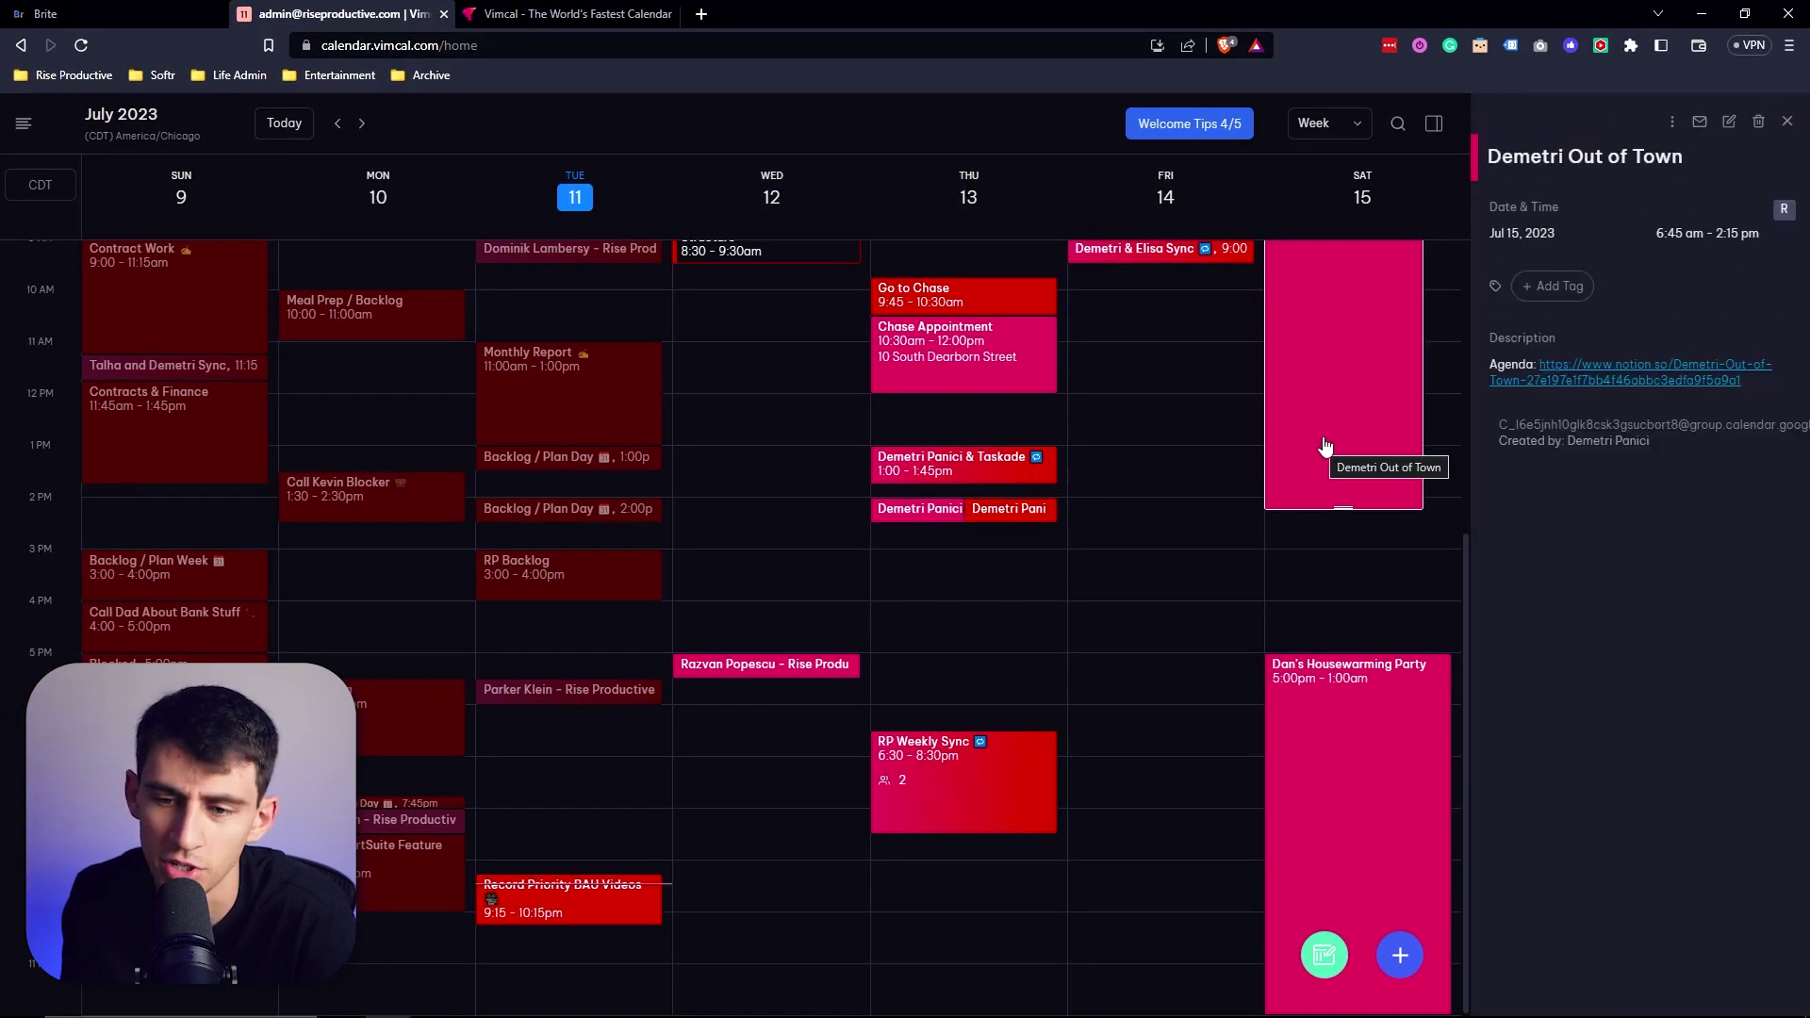
{"action": "key", "text": "Escape"}
{"action": "left_click", "coordinate": [1007, 780]}
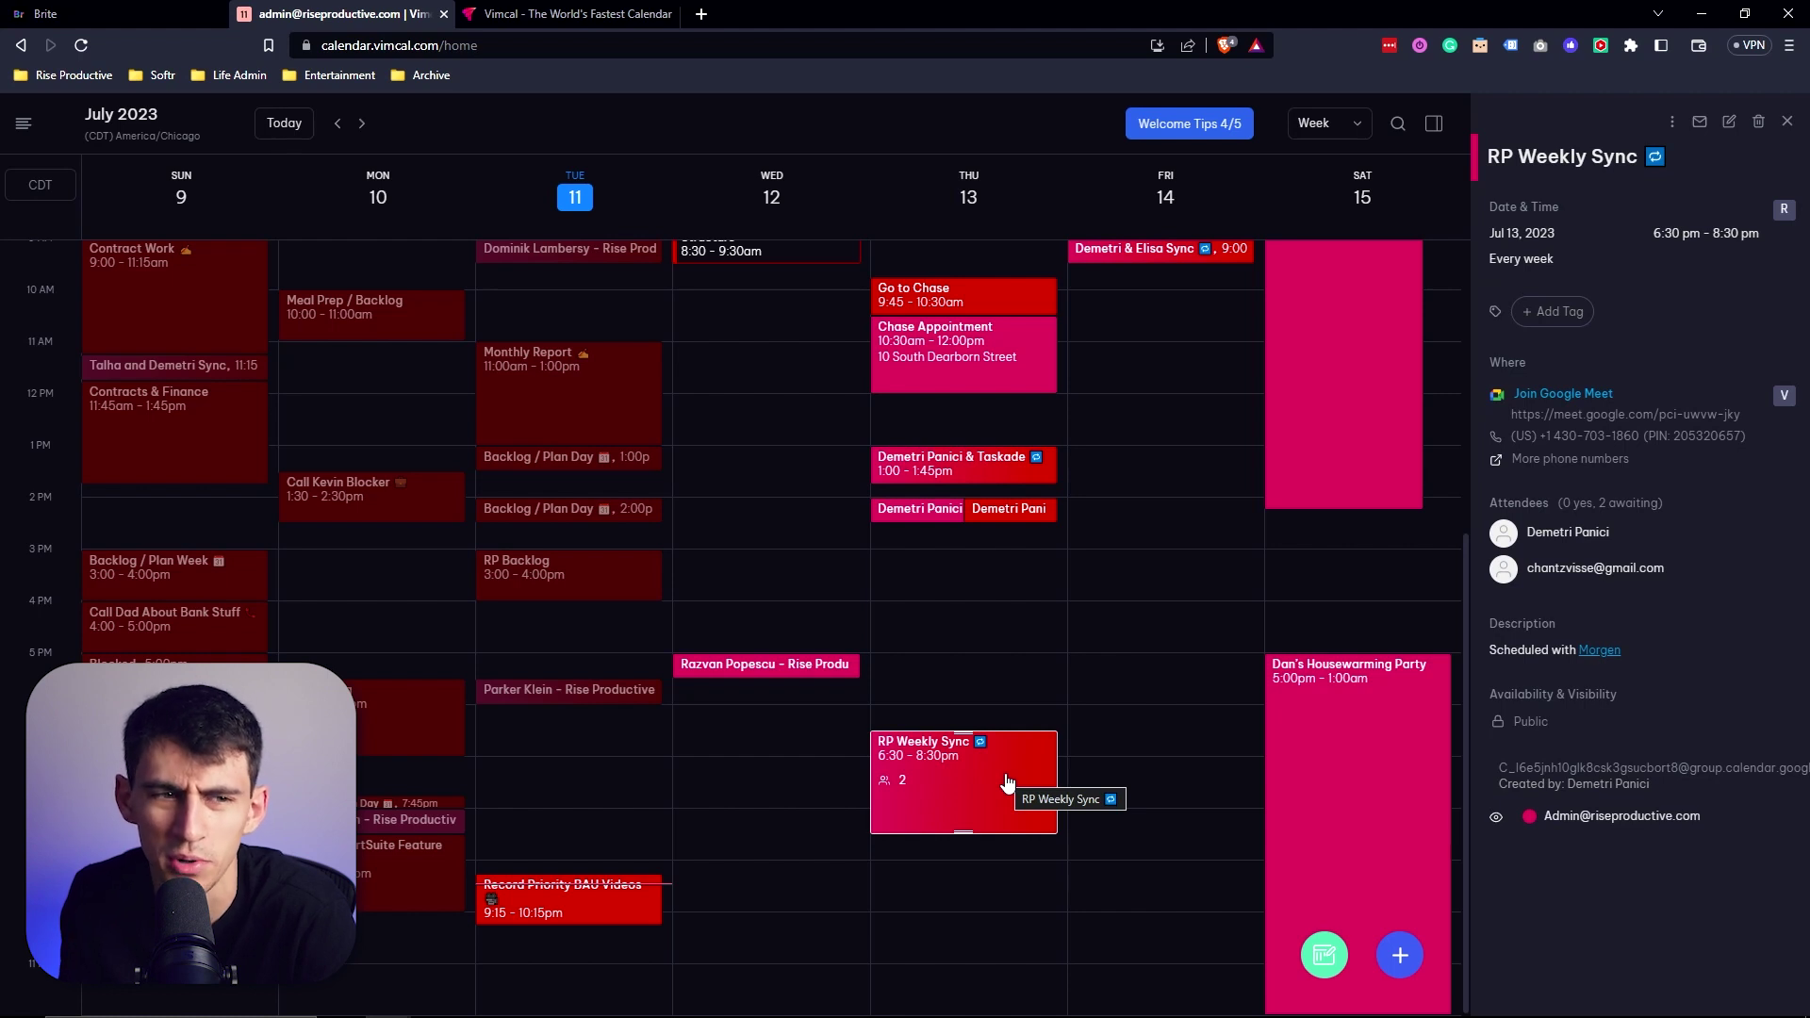
{"action": "key", "text": "Escape"}
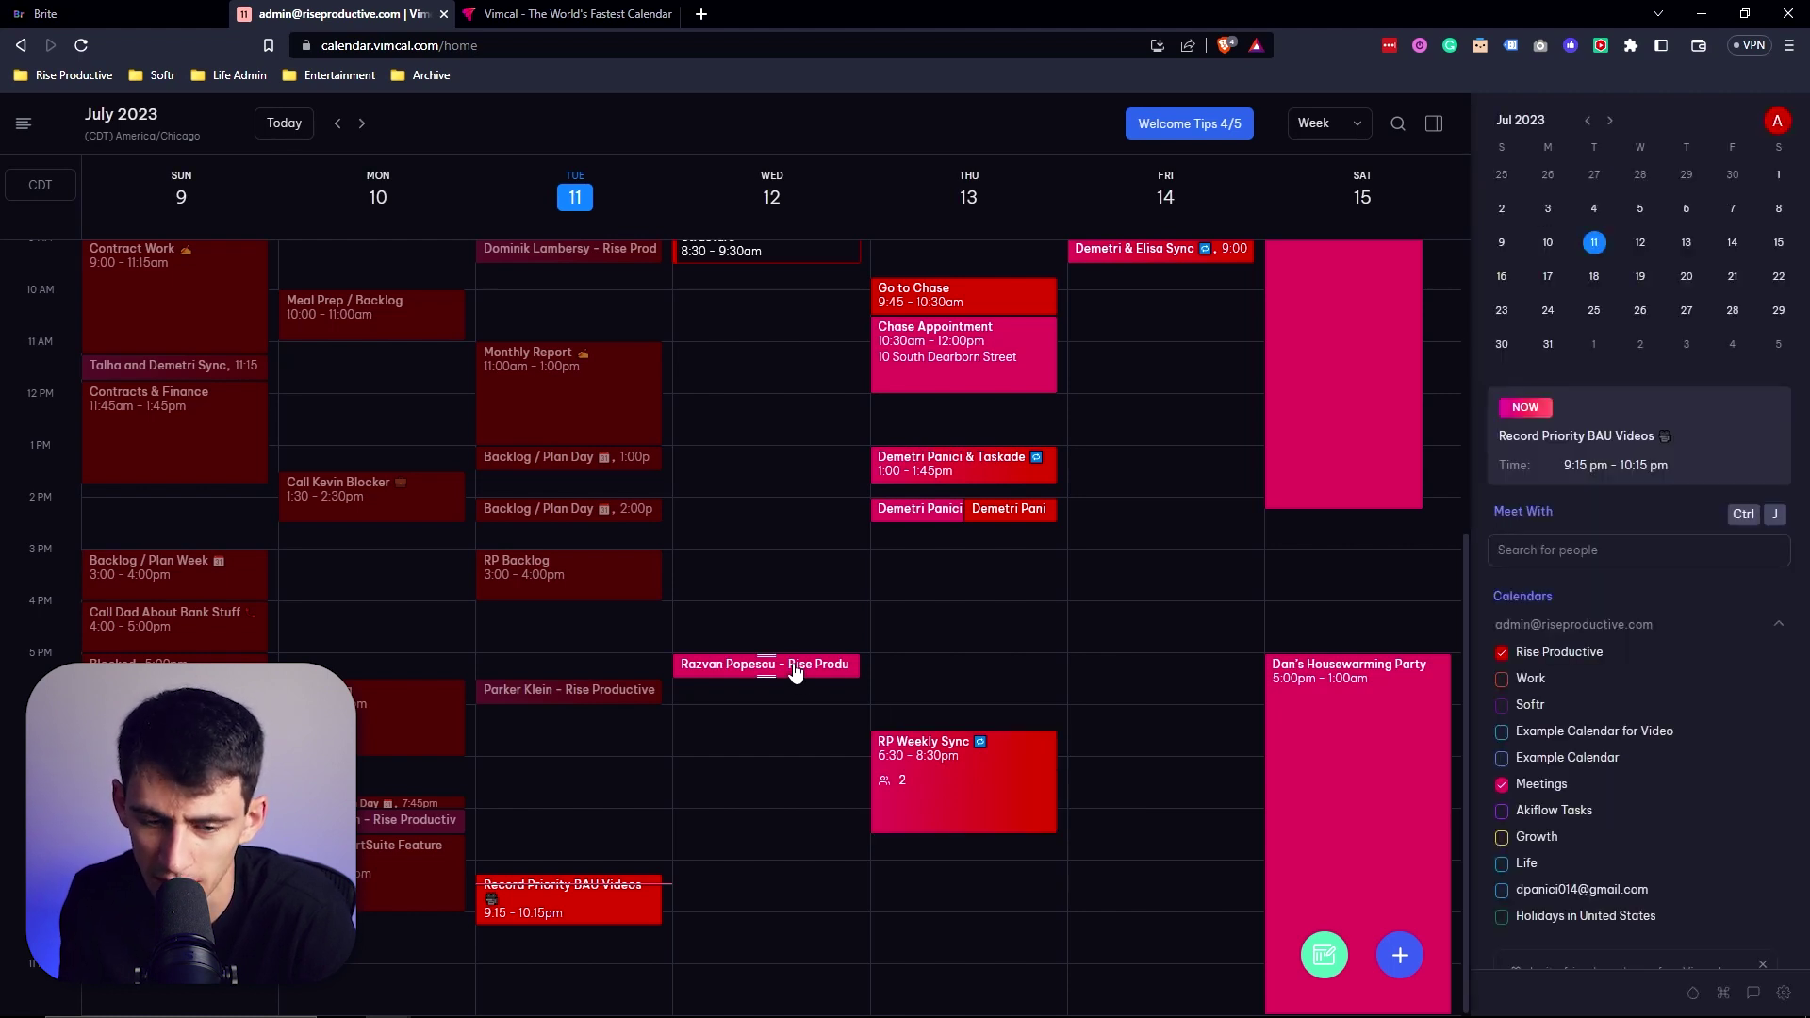
{"action": "left_click", "coordinate": [792, 666]}
{"action": "key", "text": "Escape"}
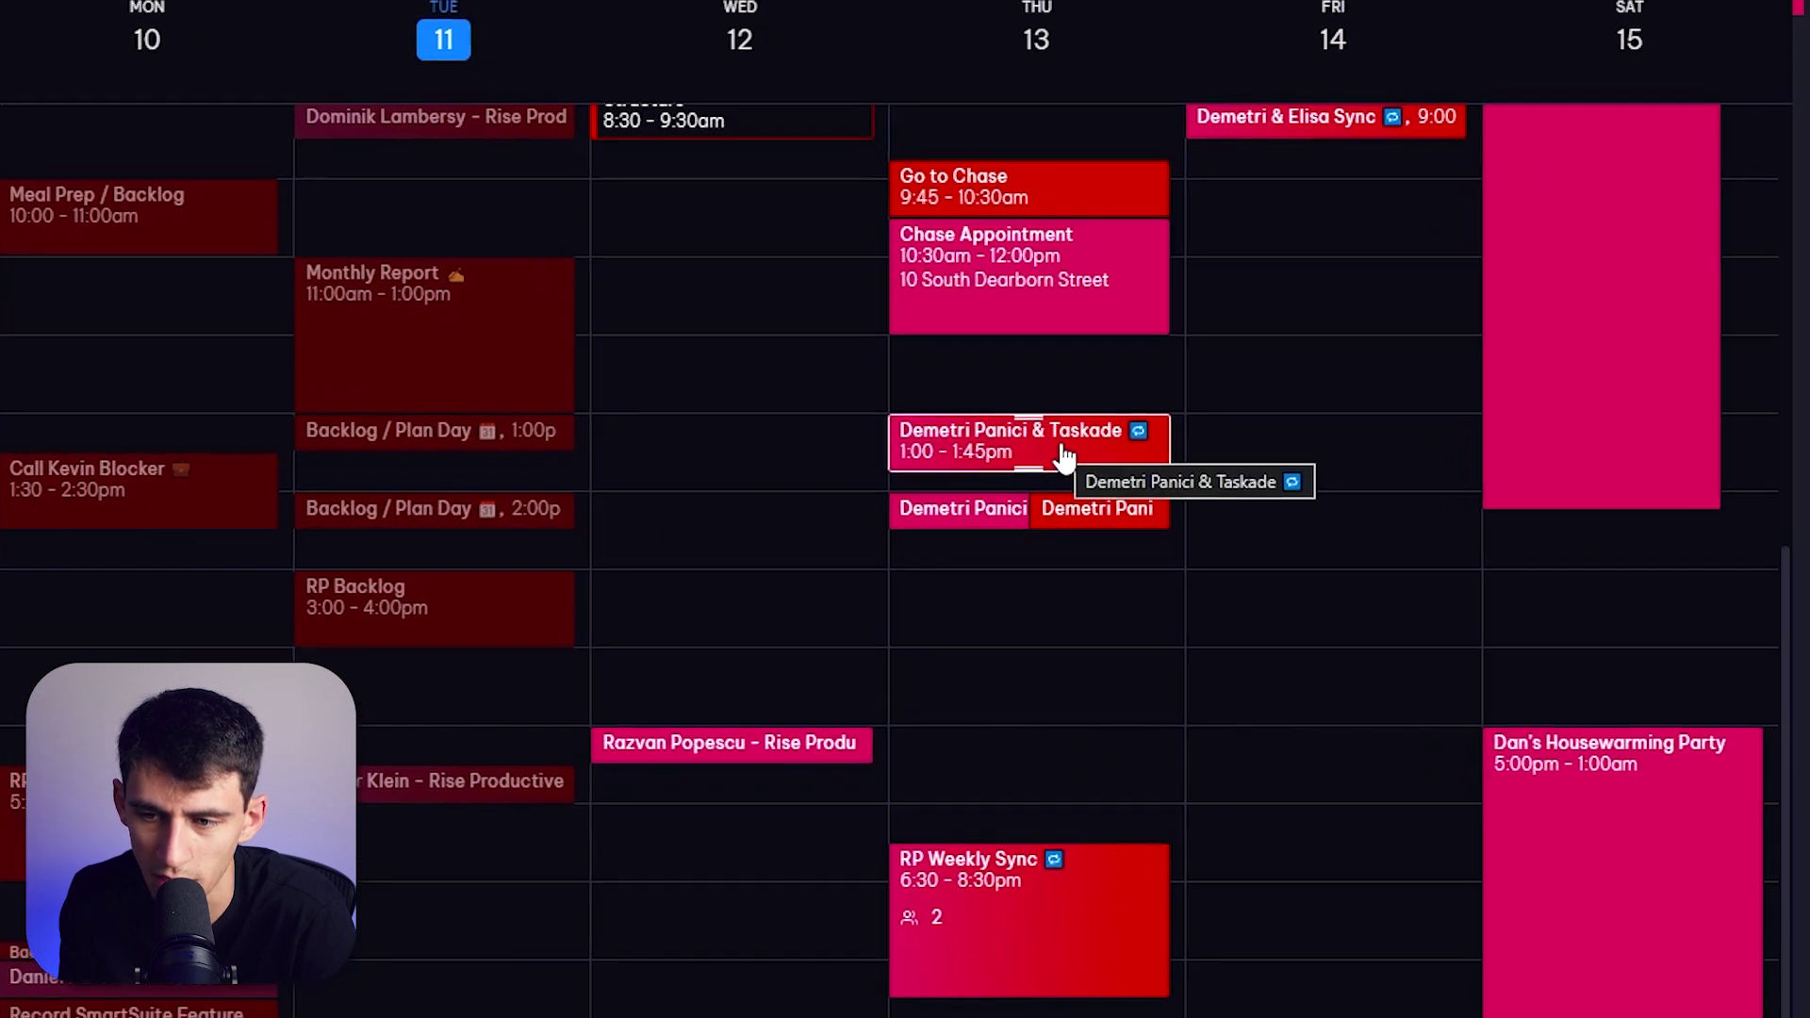
{"action": "left_click", "coordinate": [1082, 456]}
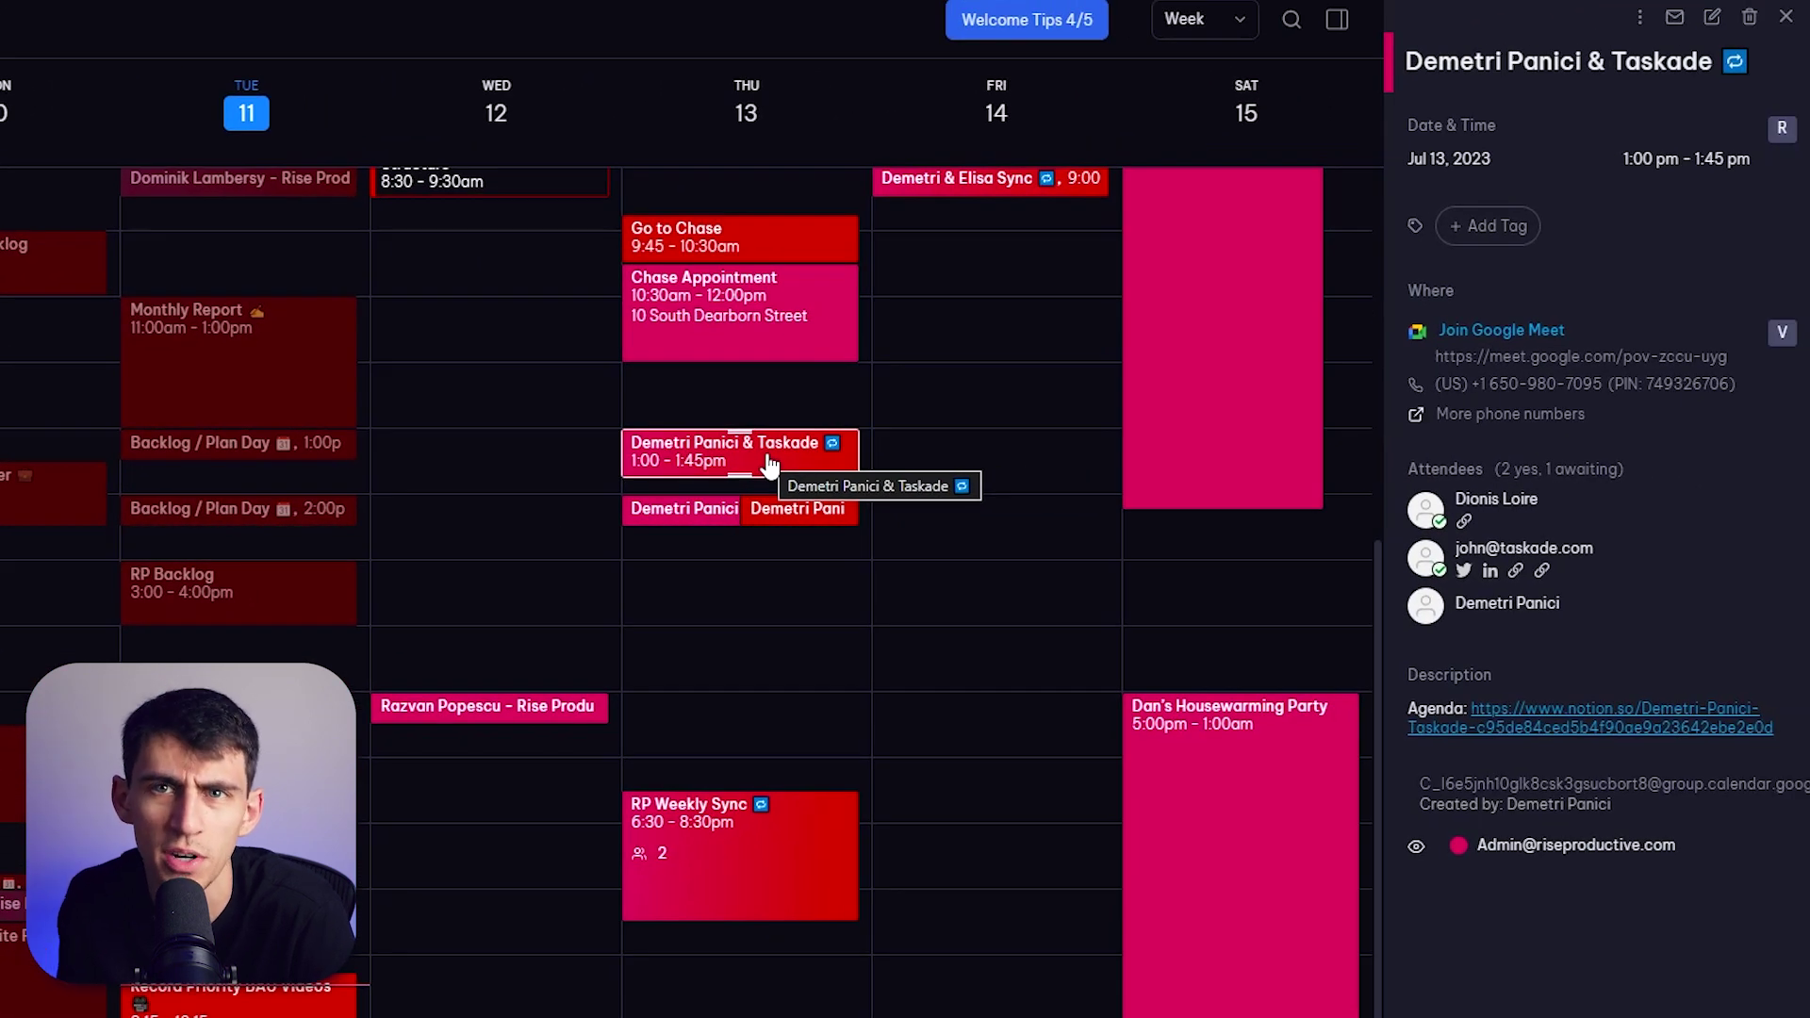
{"action": "left_click", "coordinate": [499, 481]}
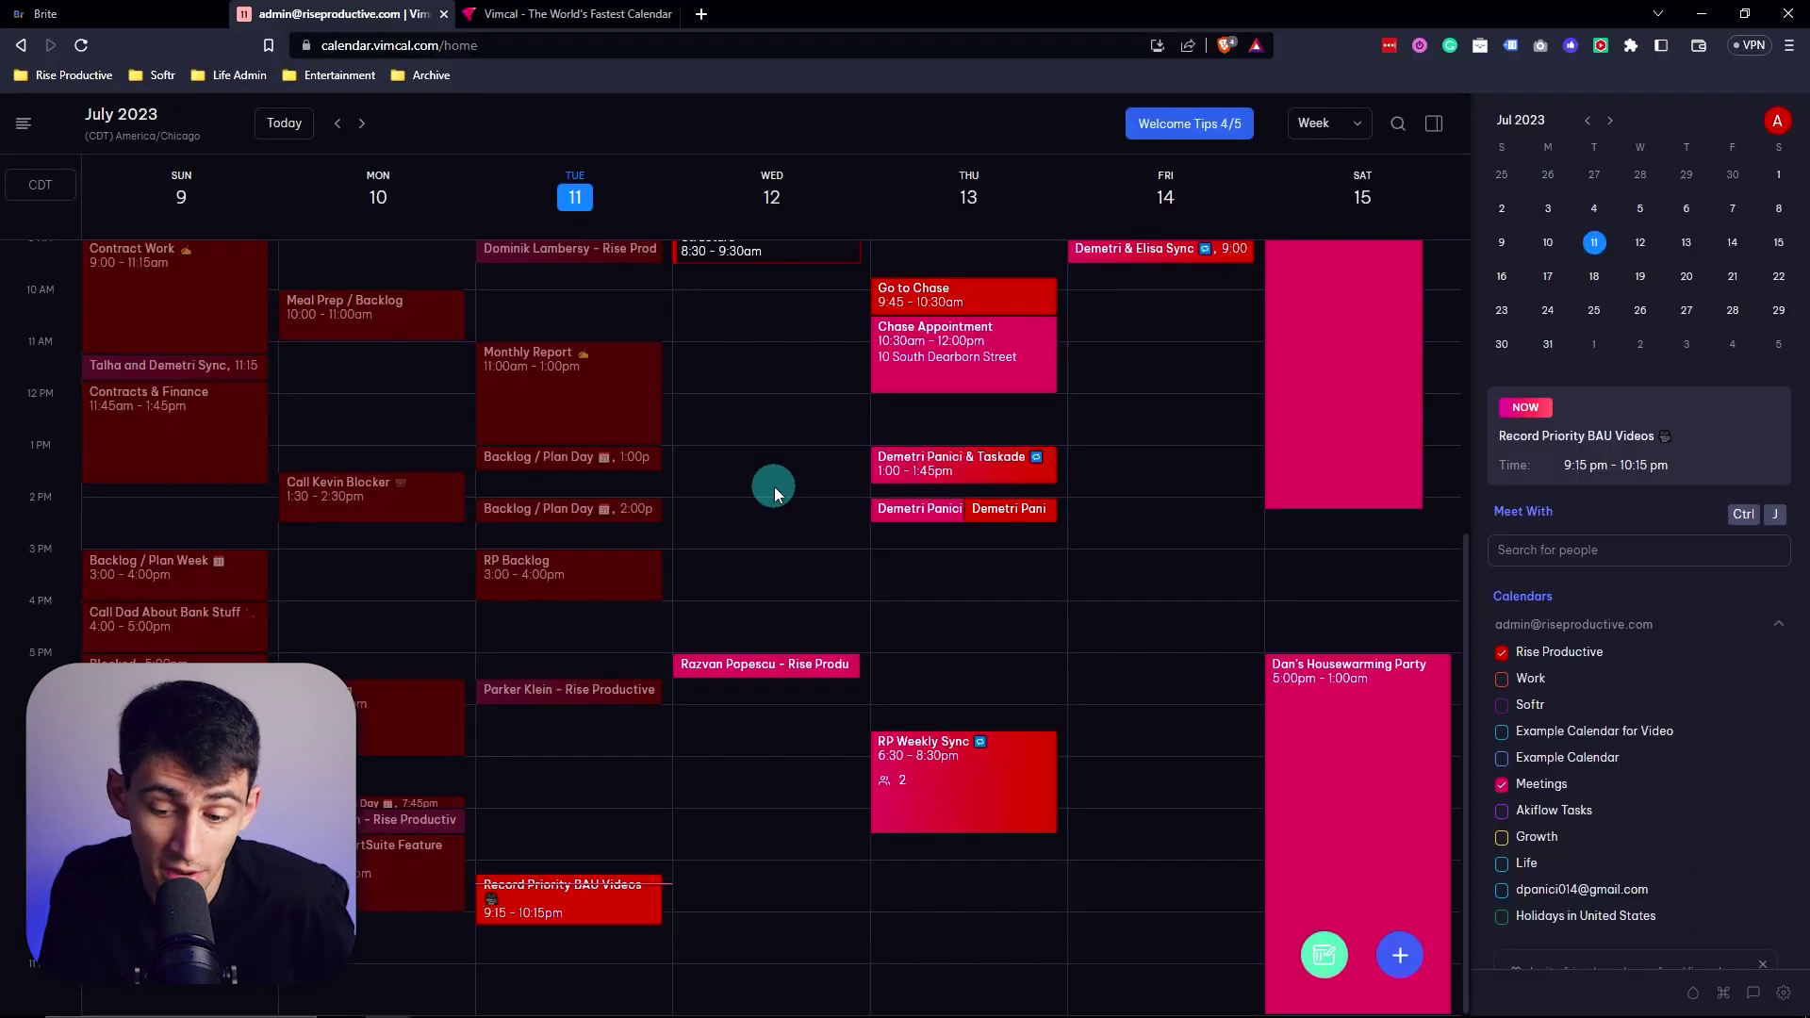
Open and dismiss the Command Center, then turn on flash shortcut letter badges with F
{"action": "key", "text": "ctrl+k"}
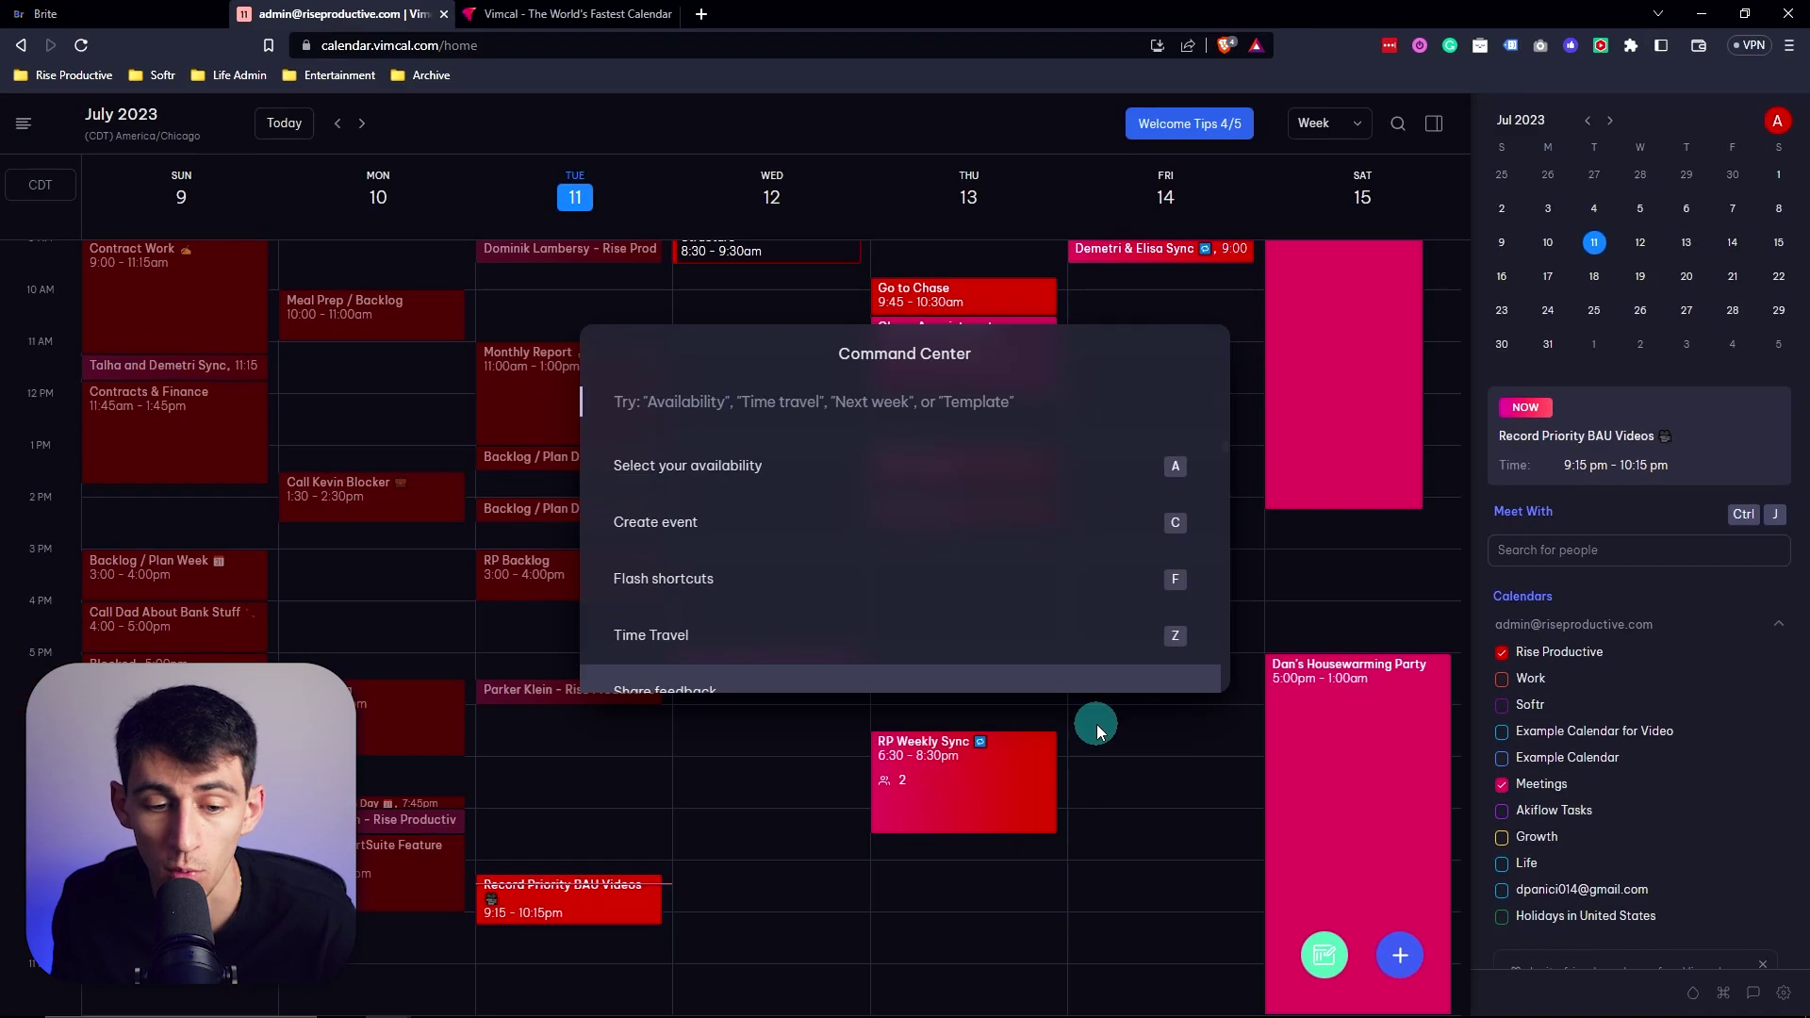
{"action": "left_click", "coordinate": [1191, 813]}
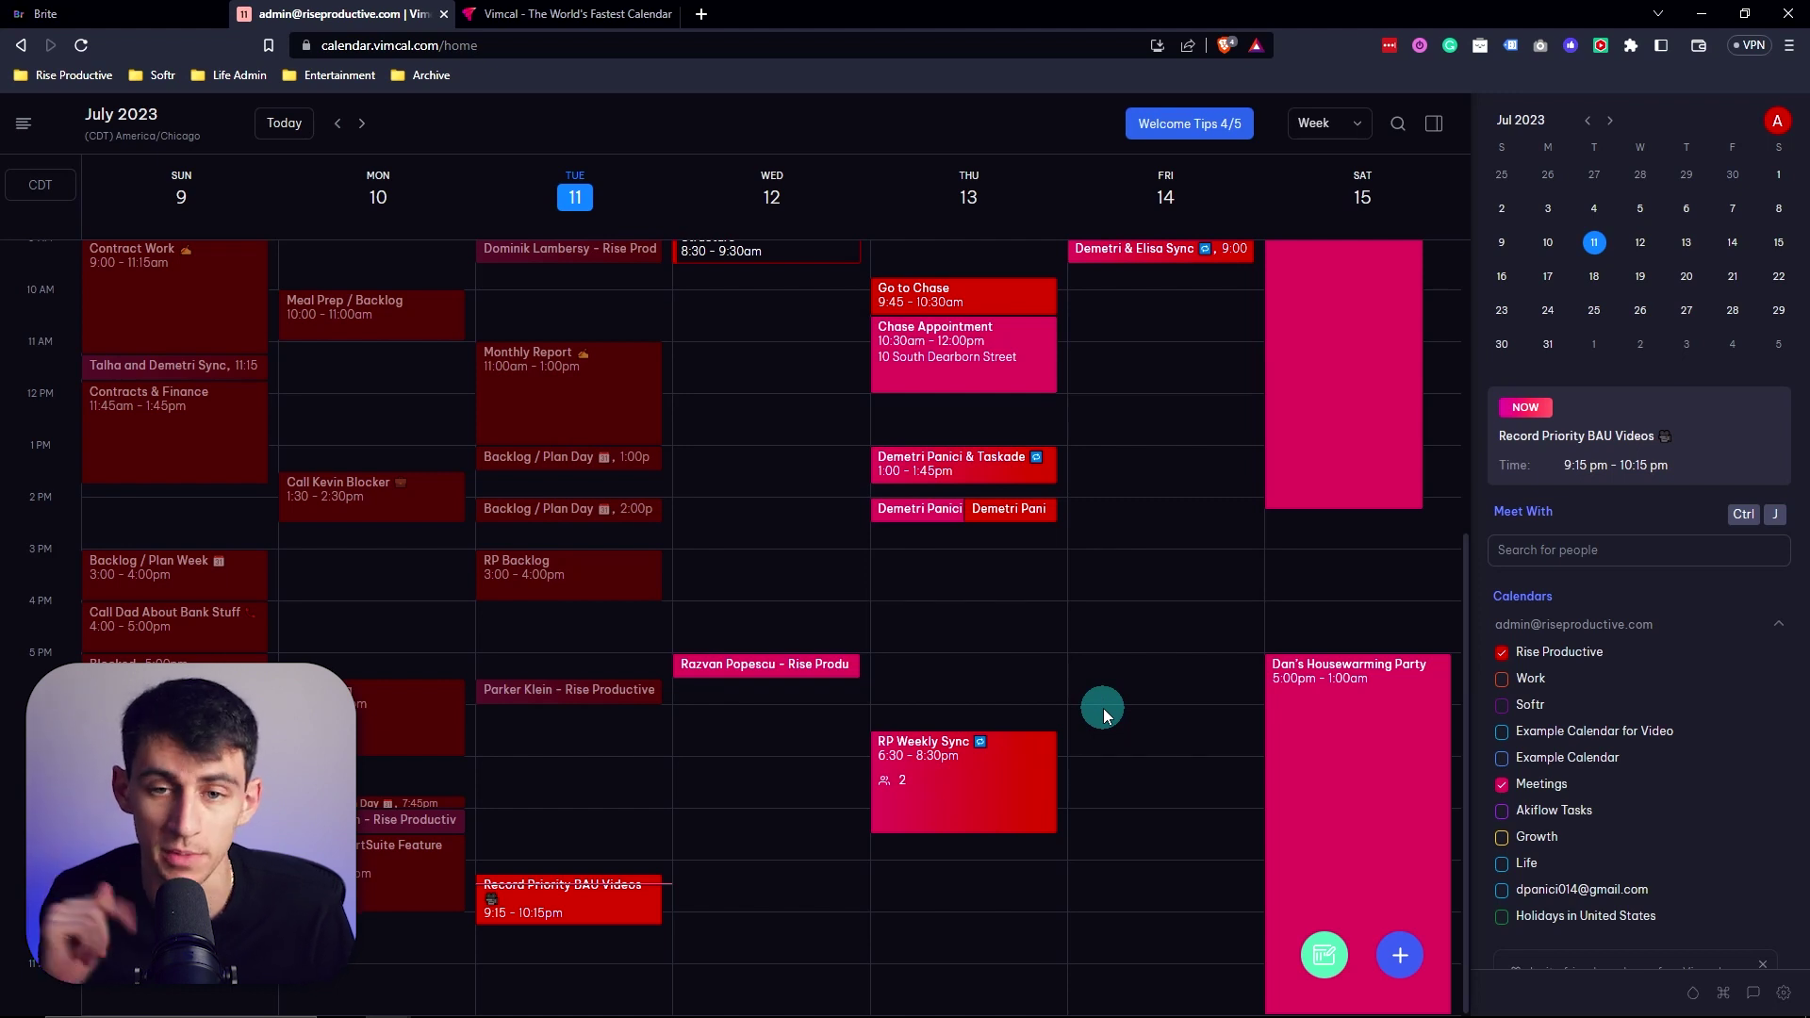
{"action": "key", "text": "f"}
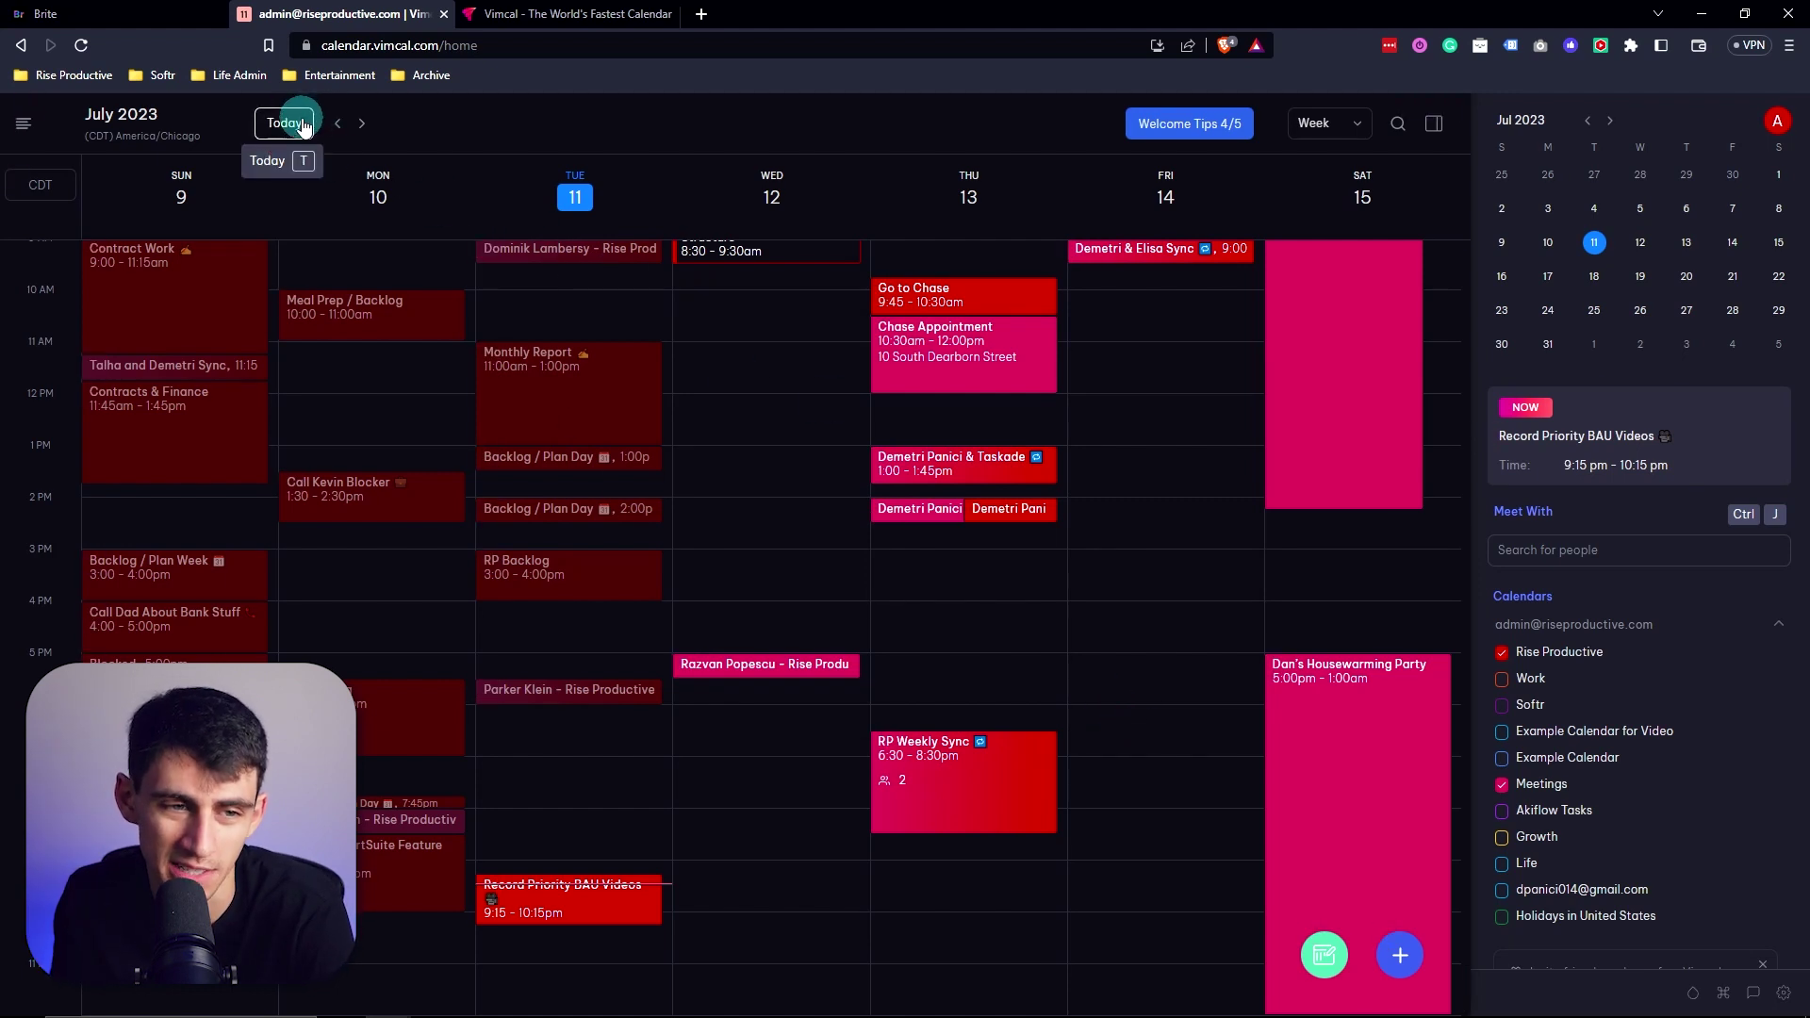
Open the Monthly Report event details, close them, and toggle the shortcut badges
{"action": "left_click", "coordinate": [645, 390]}
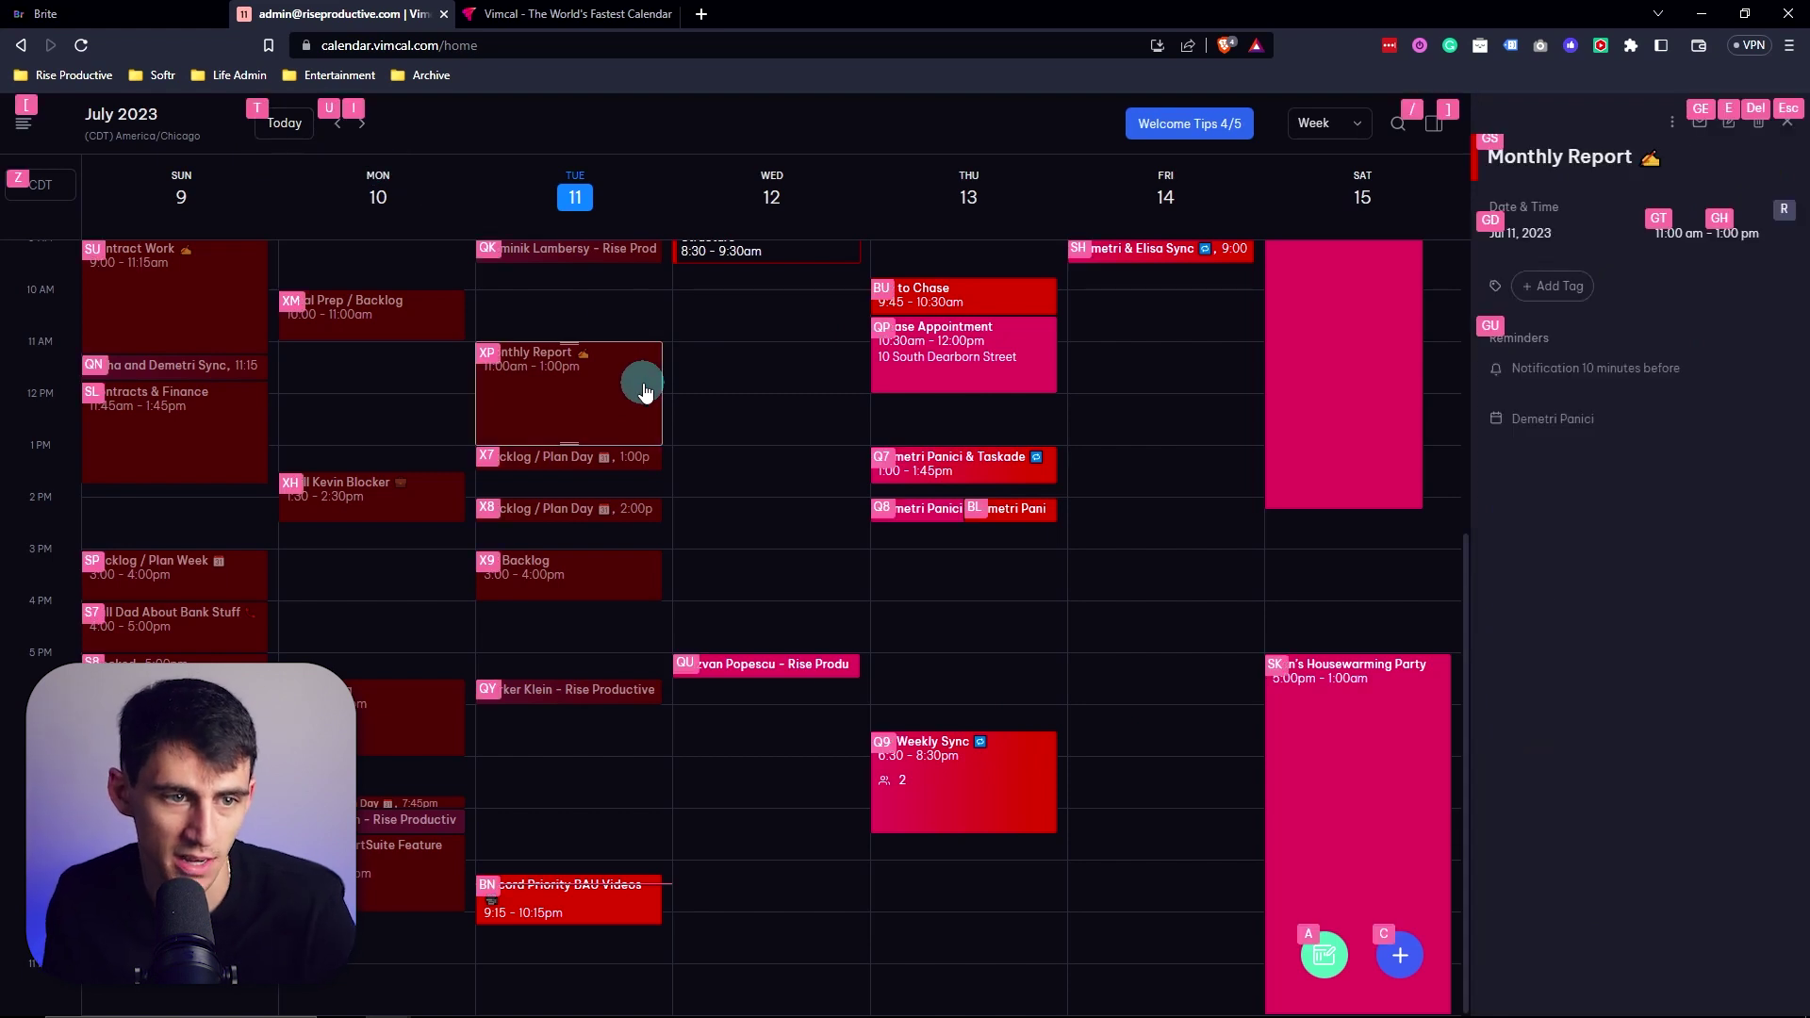
{"action": "key", "text": "Escape"}
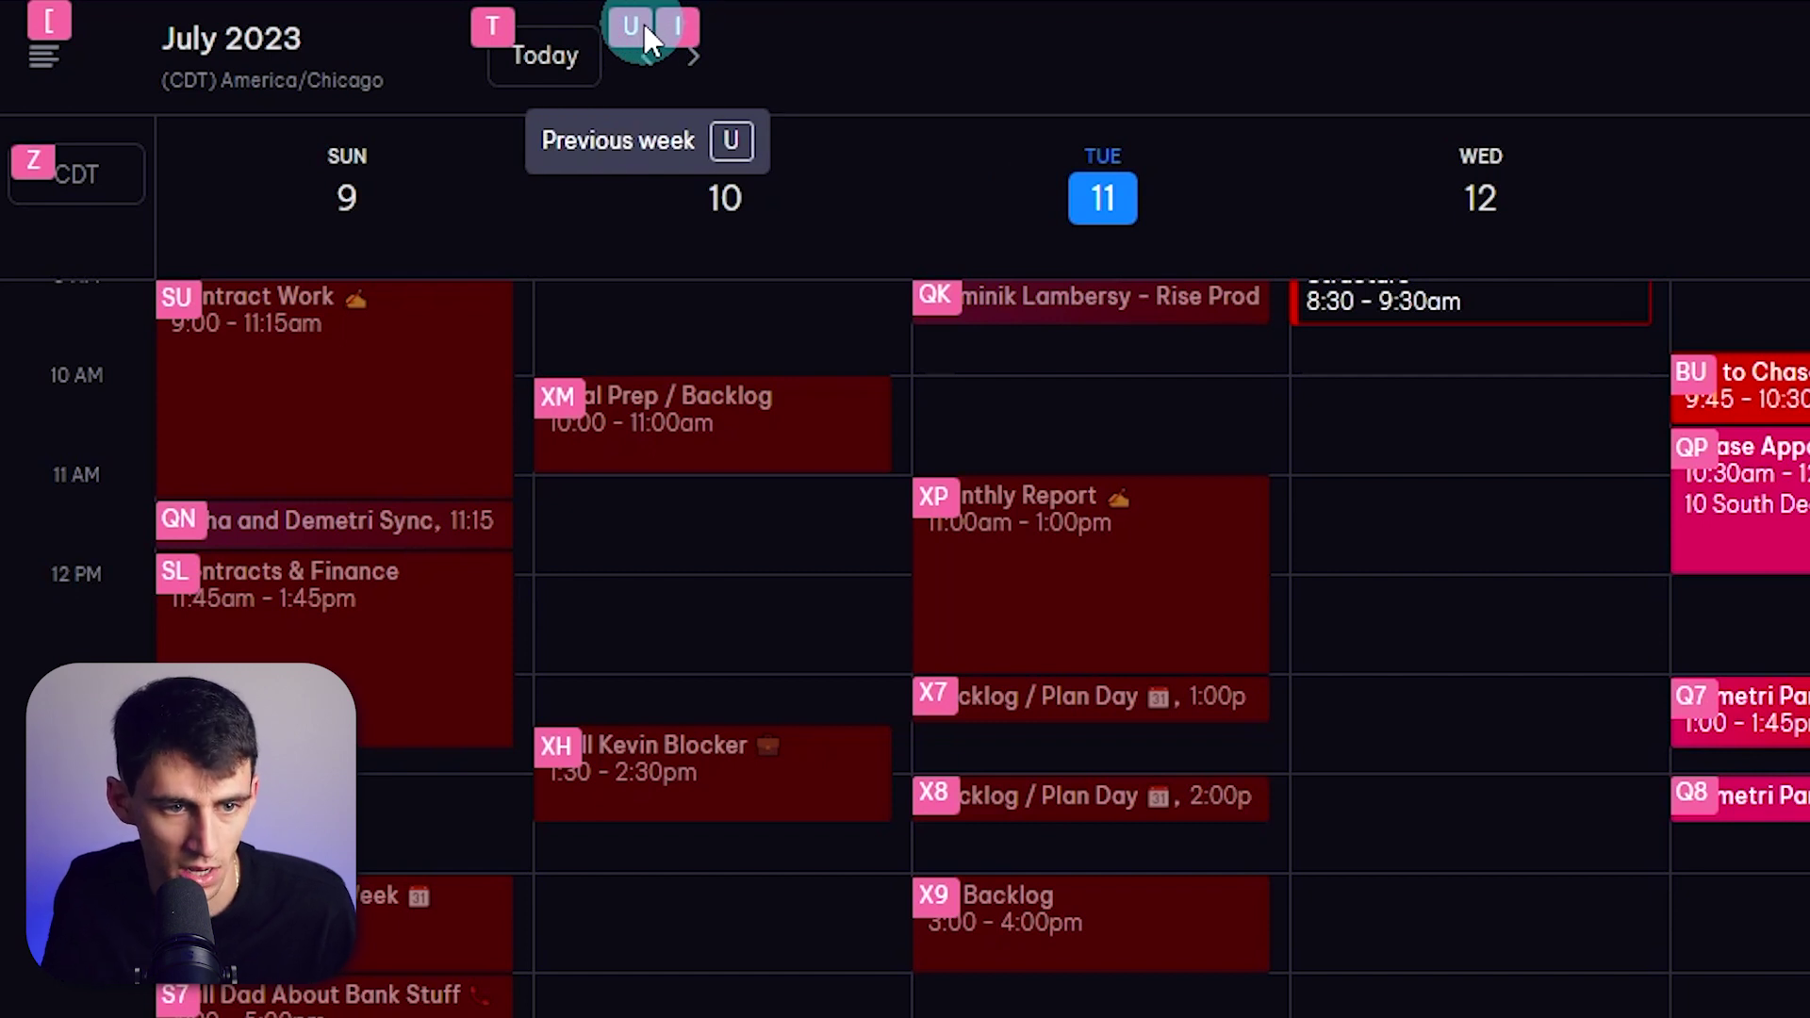
{"action": "key", "text": "Escape"}
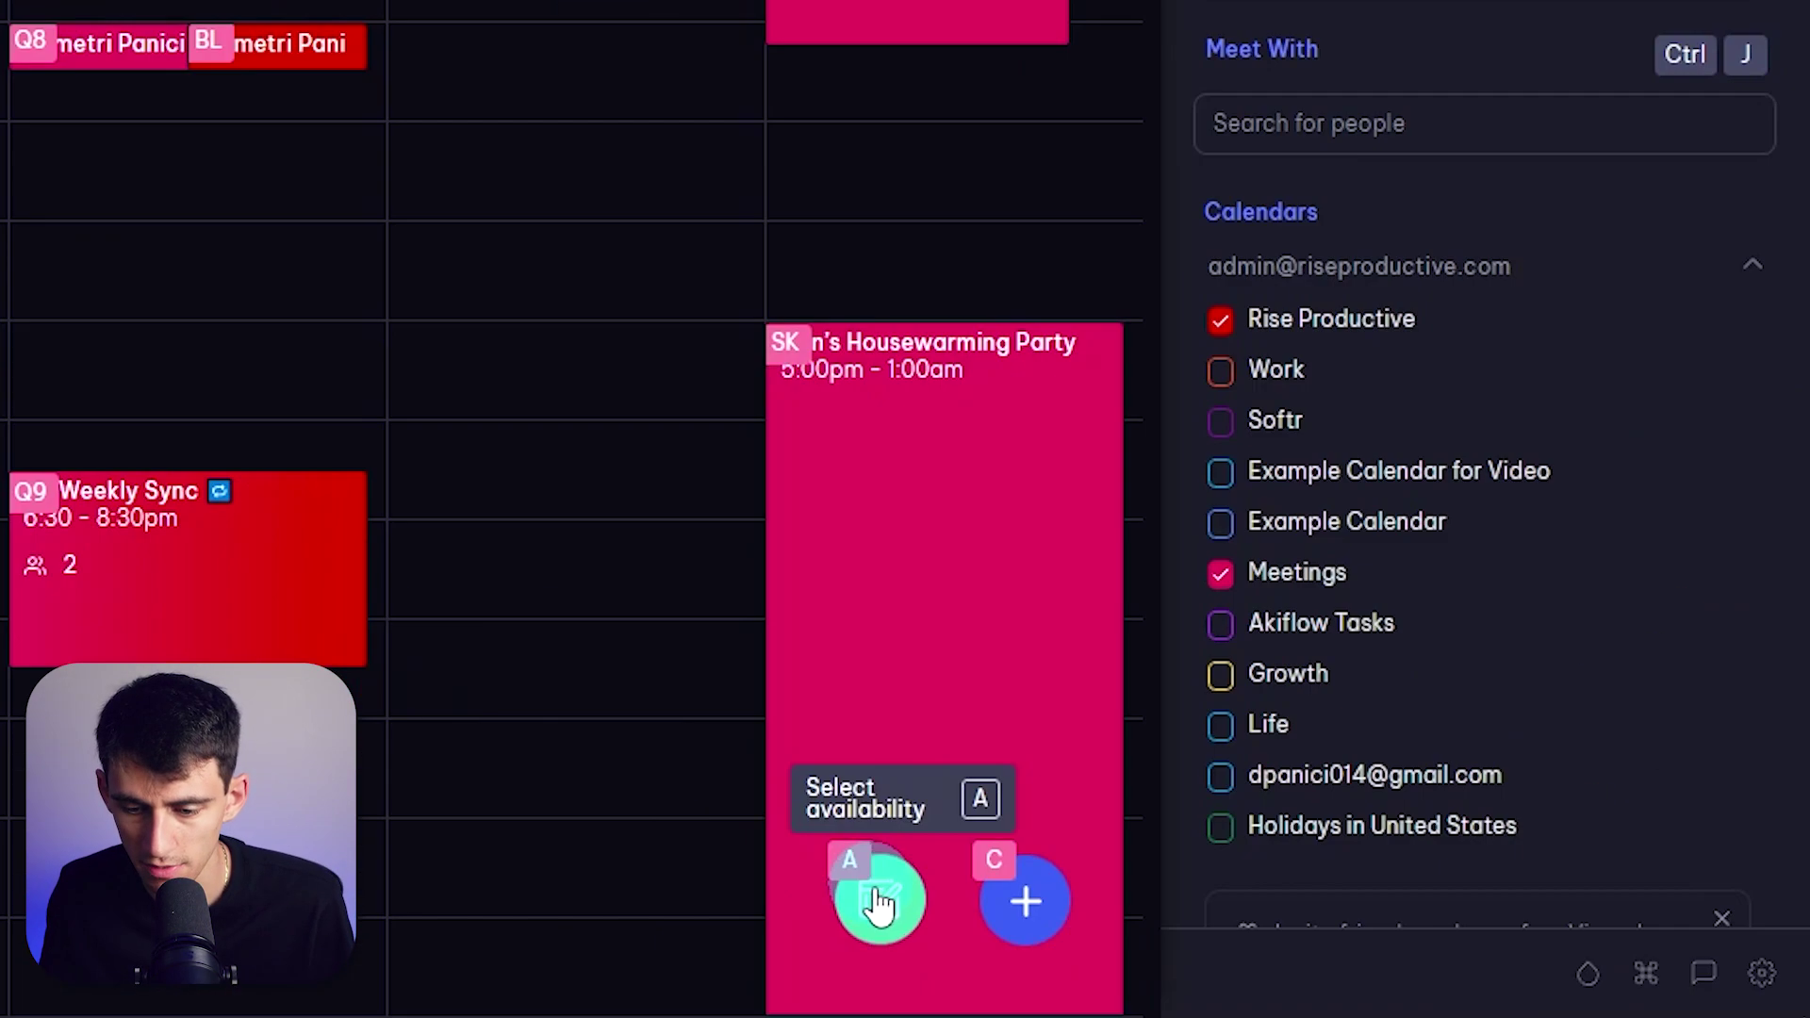
Start a new event draft by typing 'Coffee tomorrow at 3pm'
{"action": "left_click", "coordinate": [1073, 875]}
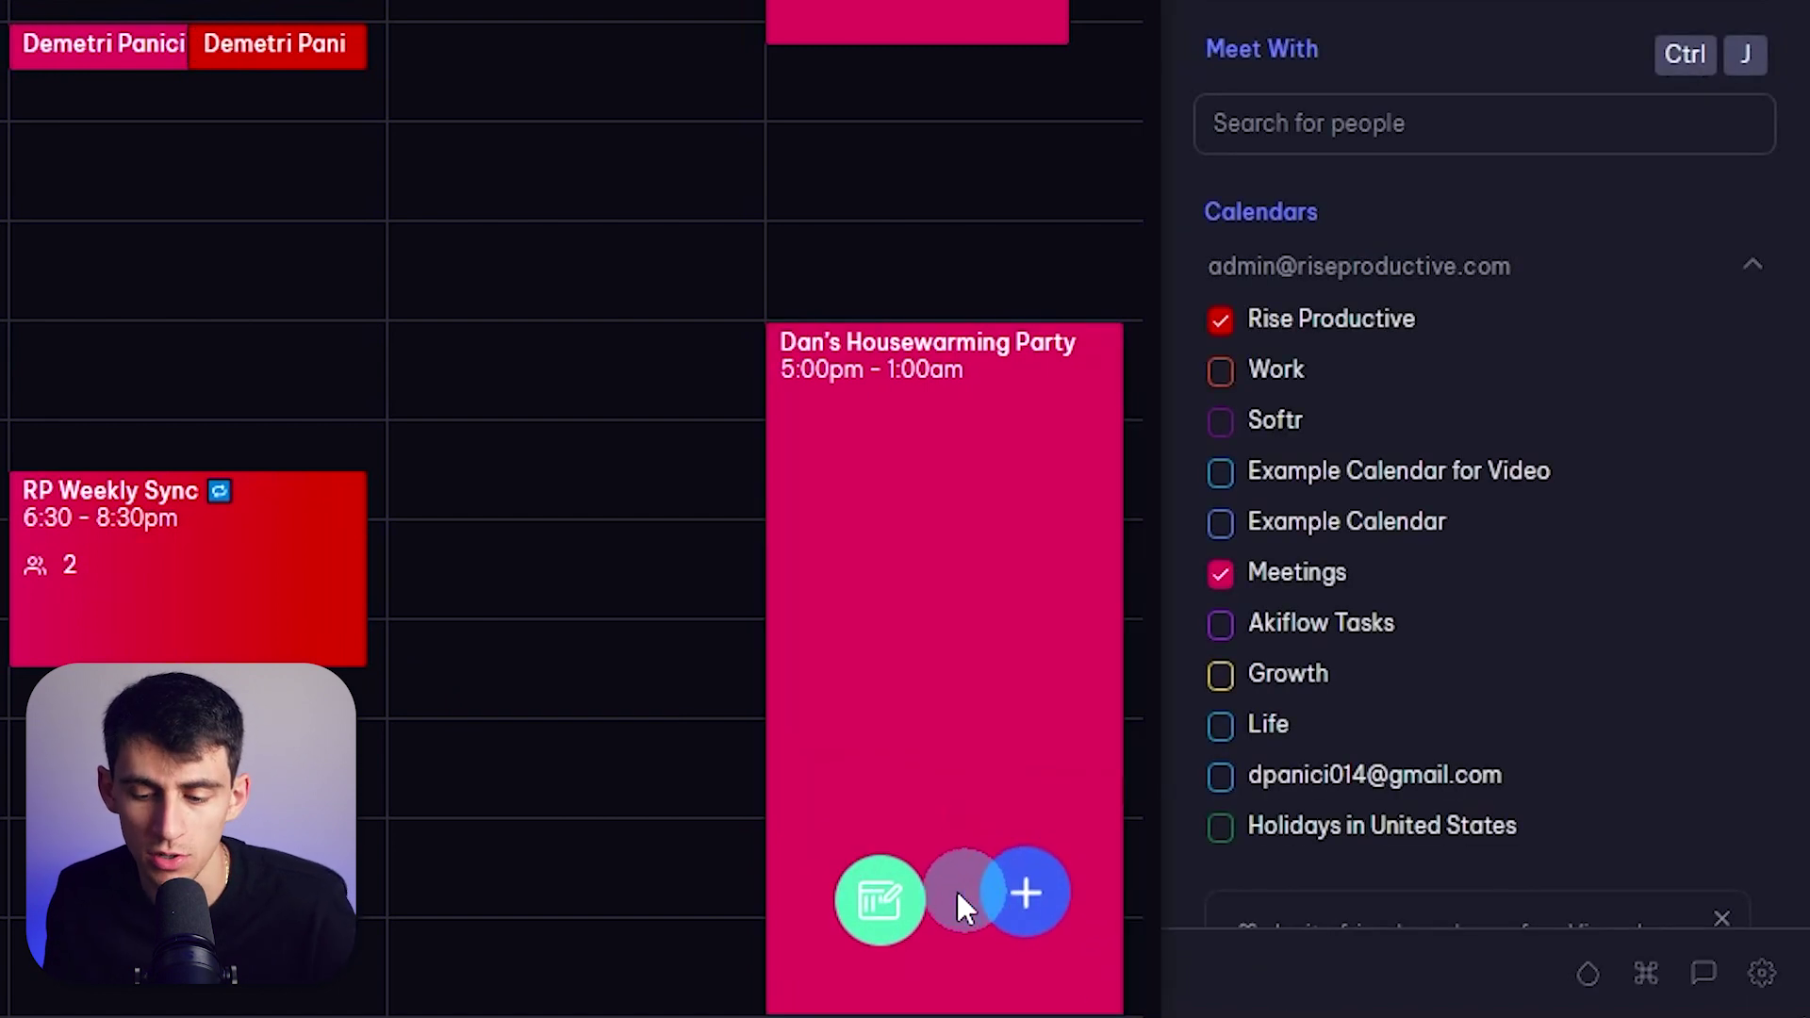
{"action": "left_click", "coordinate": [551, 332]}
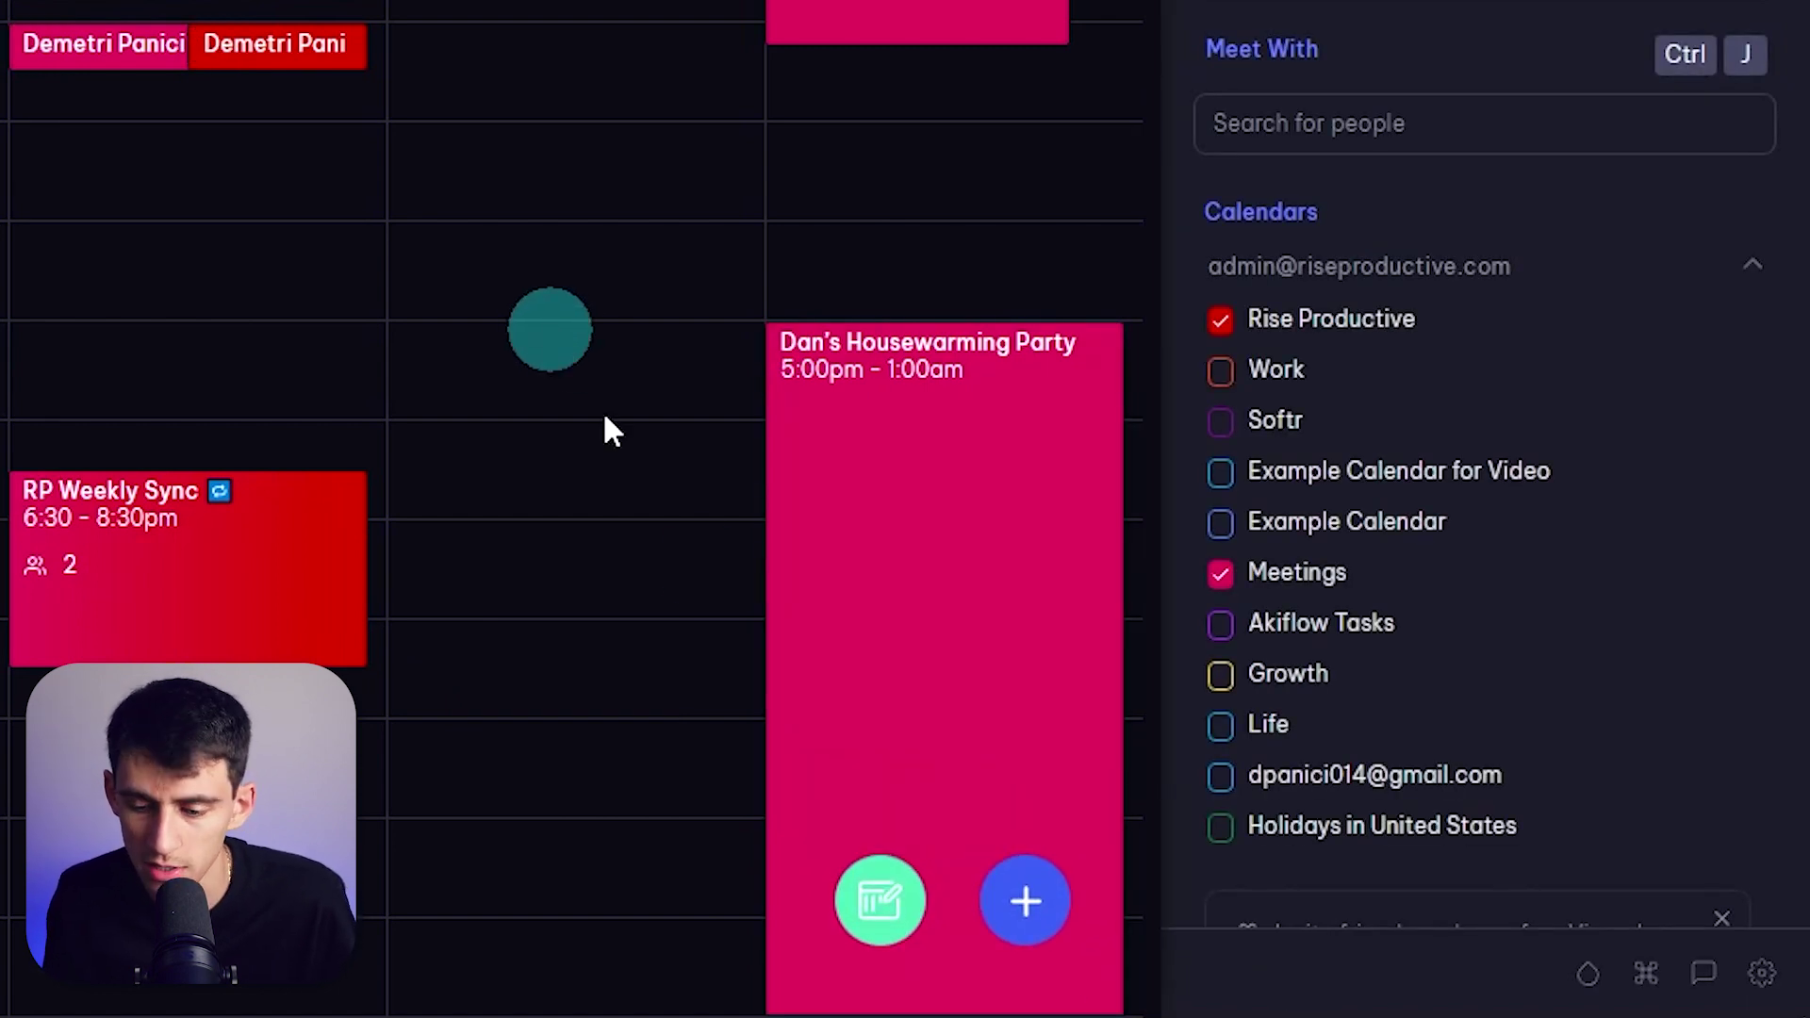
{"action": "left_click", "coordinate": [489, 191]}
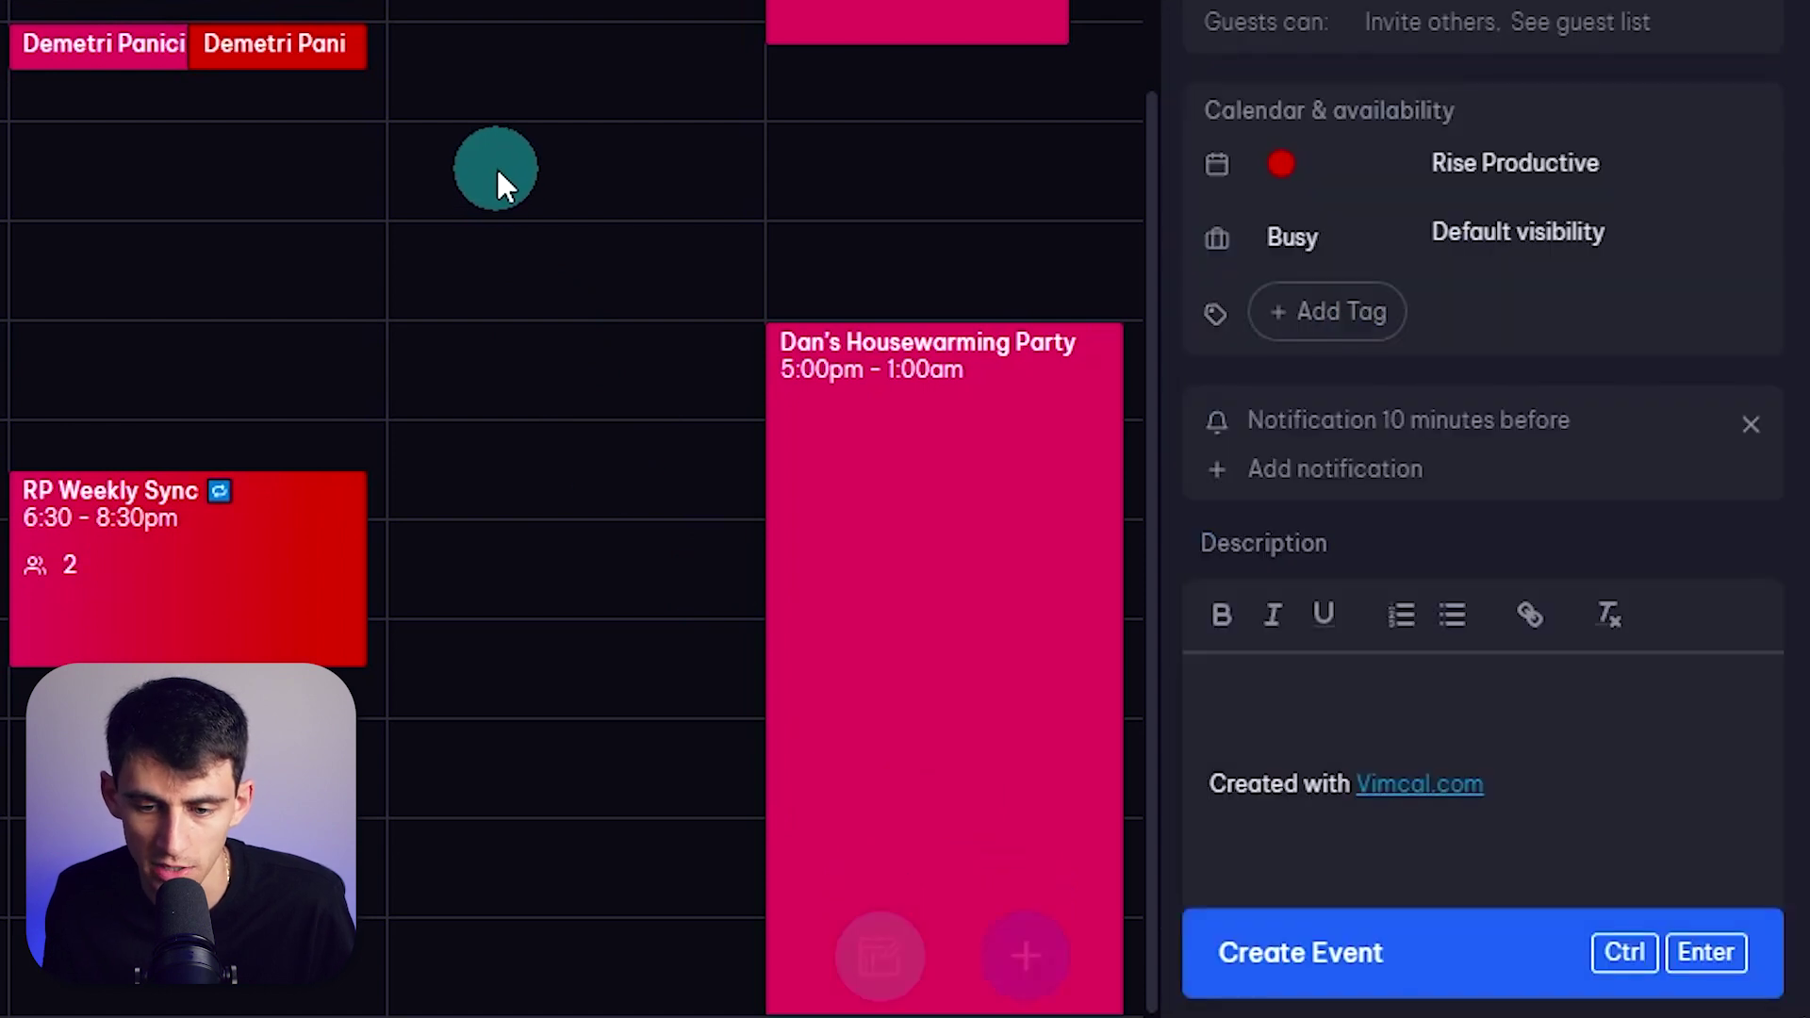
{"action": "left_click", "coordinate": [1314, 54]}
{"action": "type", "text": "Coffee tomorrow at"}
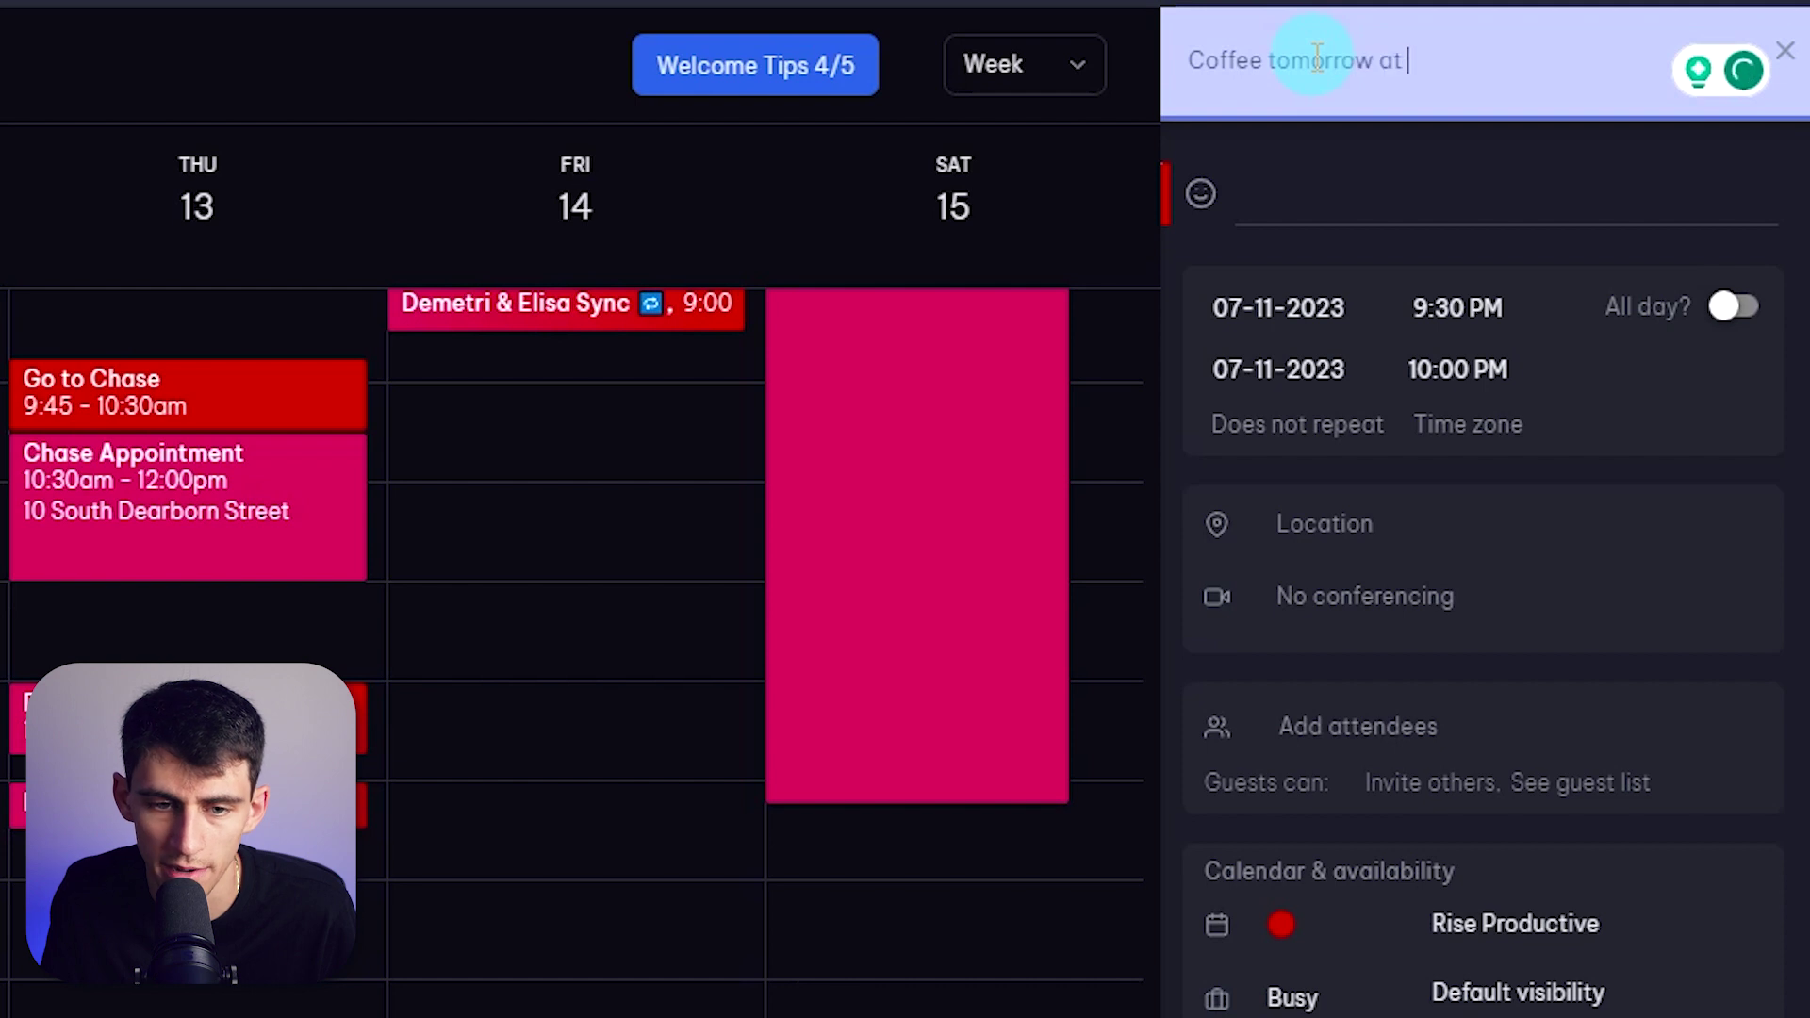
{"action": "type", "text": " 3pm"}
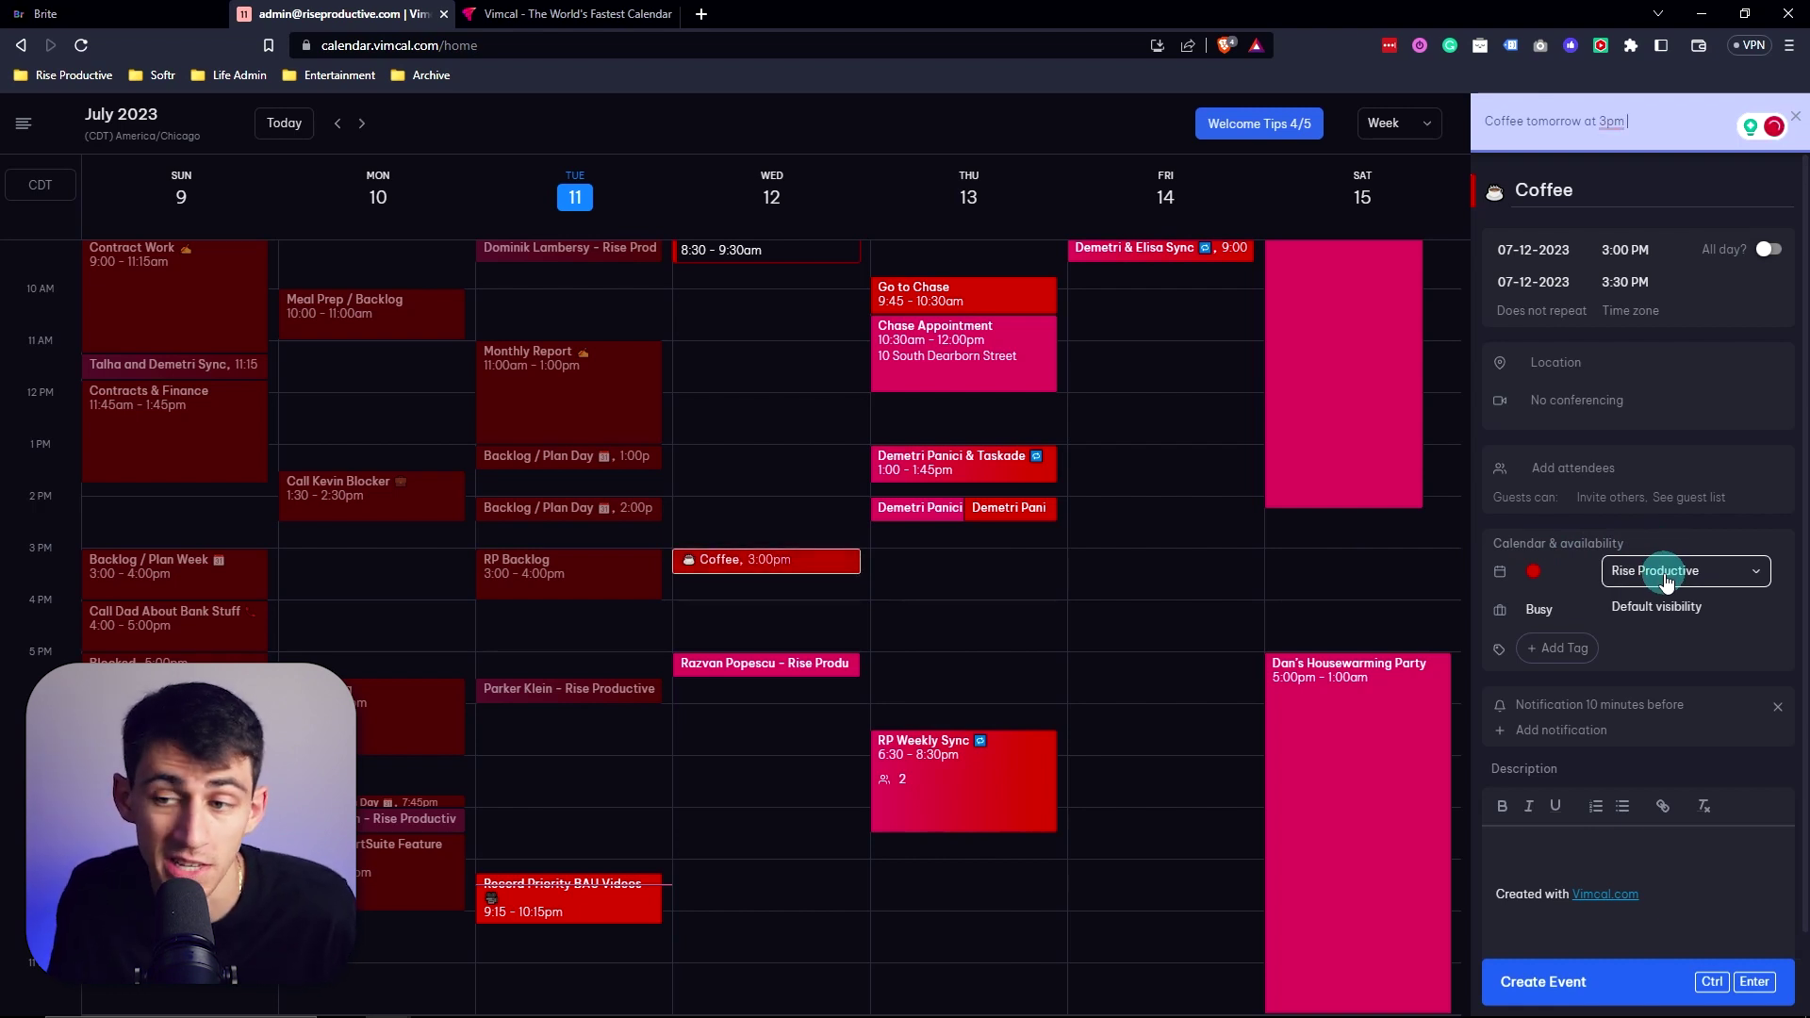
Set the location to Starbucks Reserve Roastery, Michigan Ave, and put it on the Life calendar
{"action": "left_click", "coordinate": [1585, 363]}
{"action": "type", "text": "starbuc"}
{"action": "left_click", "coordinate": [1593, 400]}
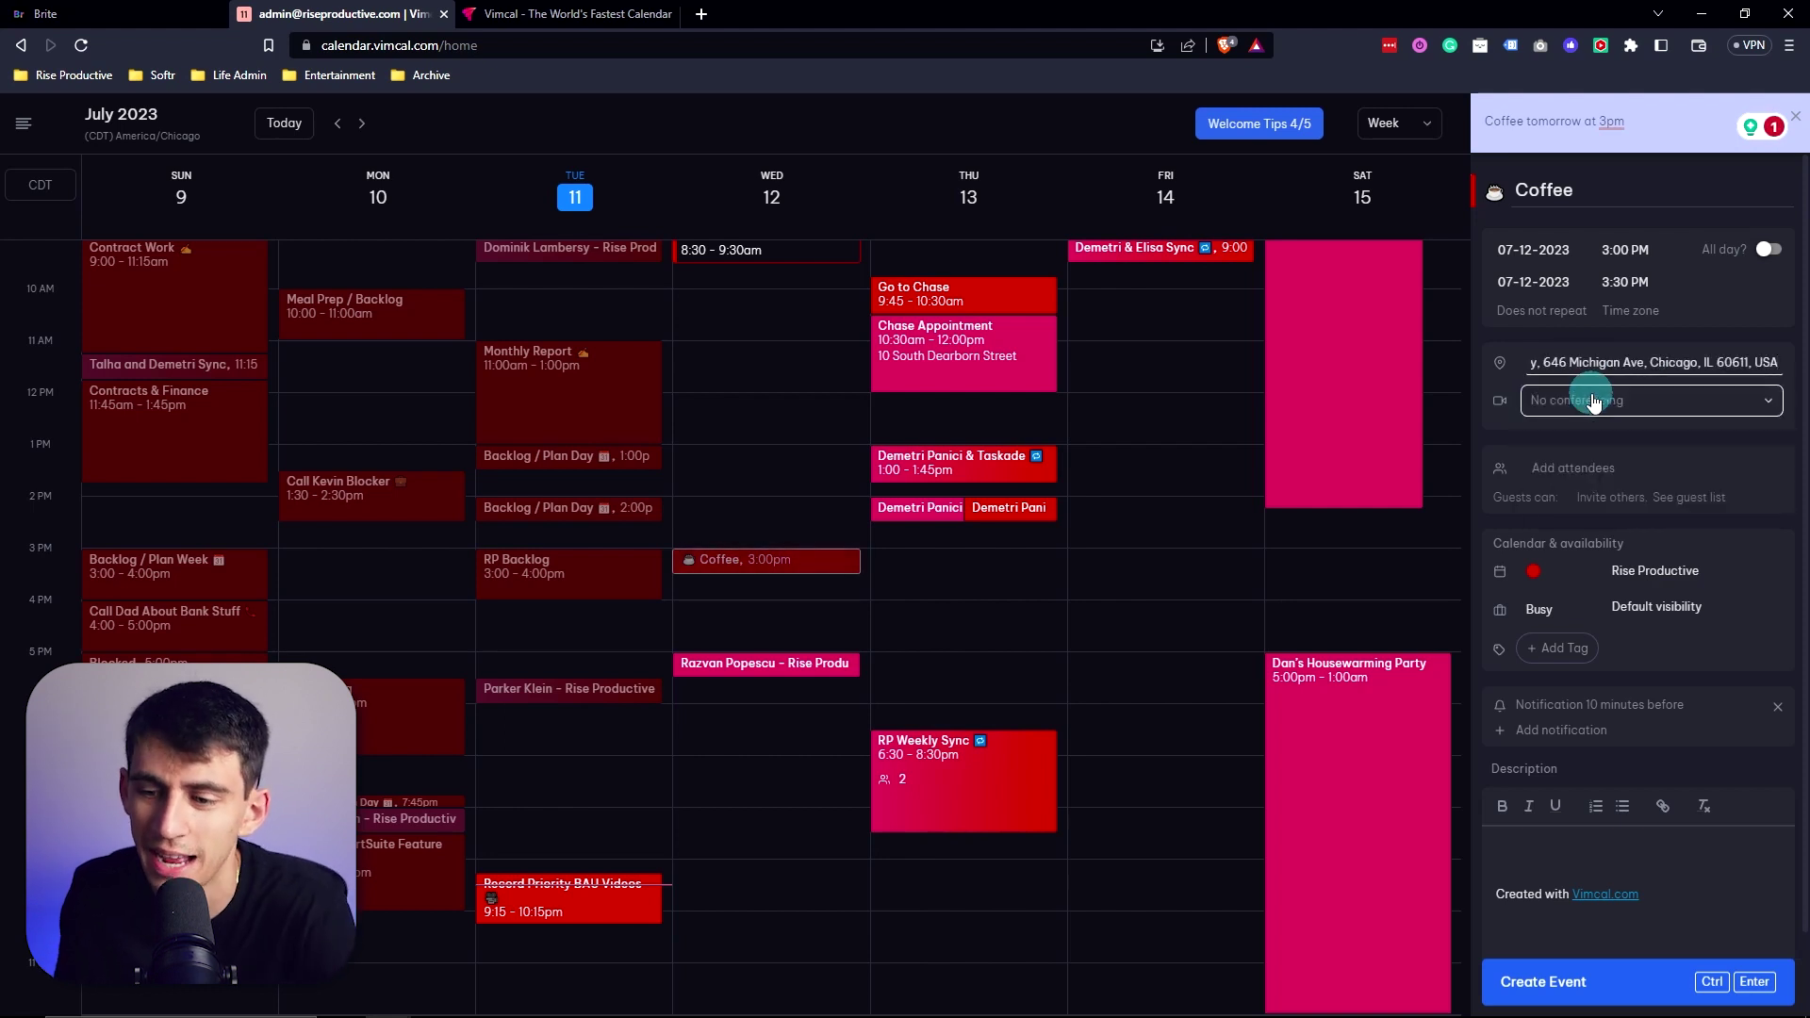
{"action": "left_click", "coordinate": [1624, 570]}
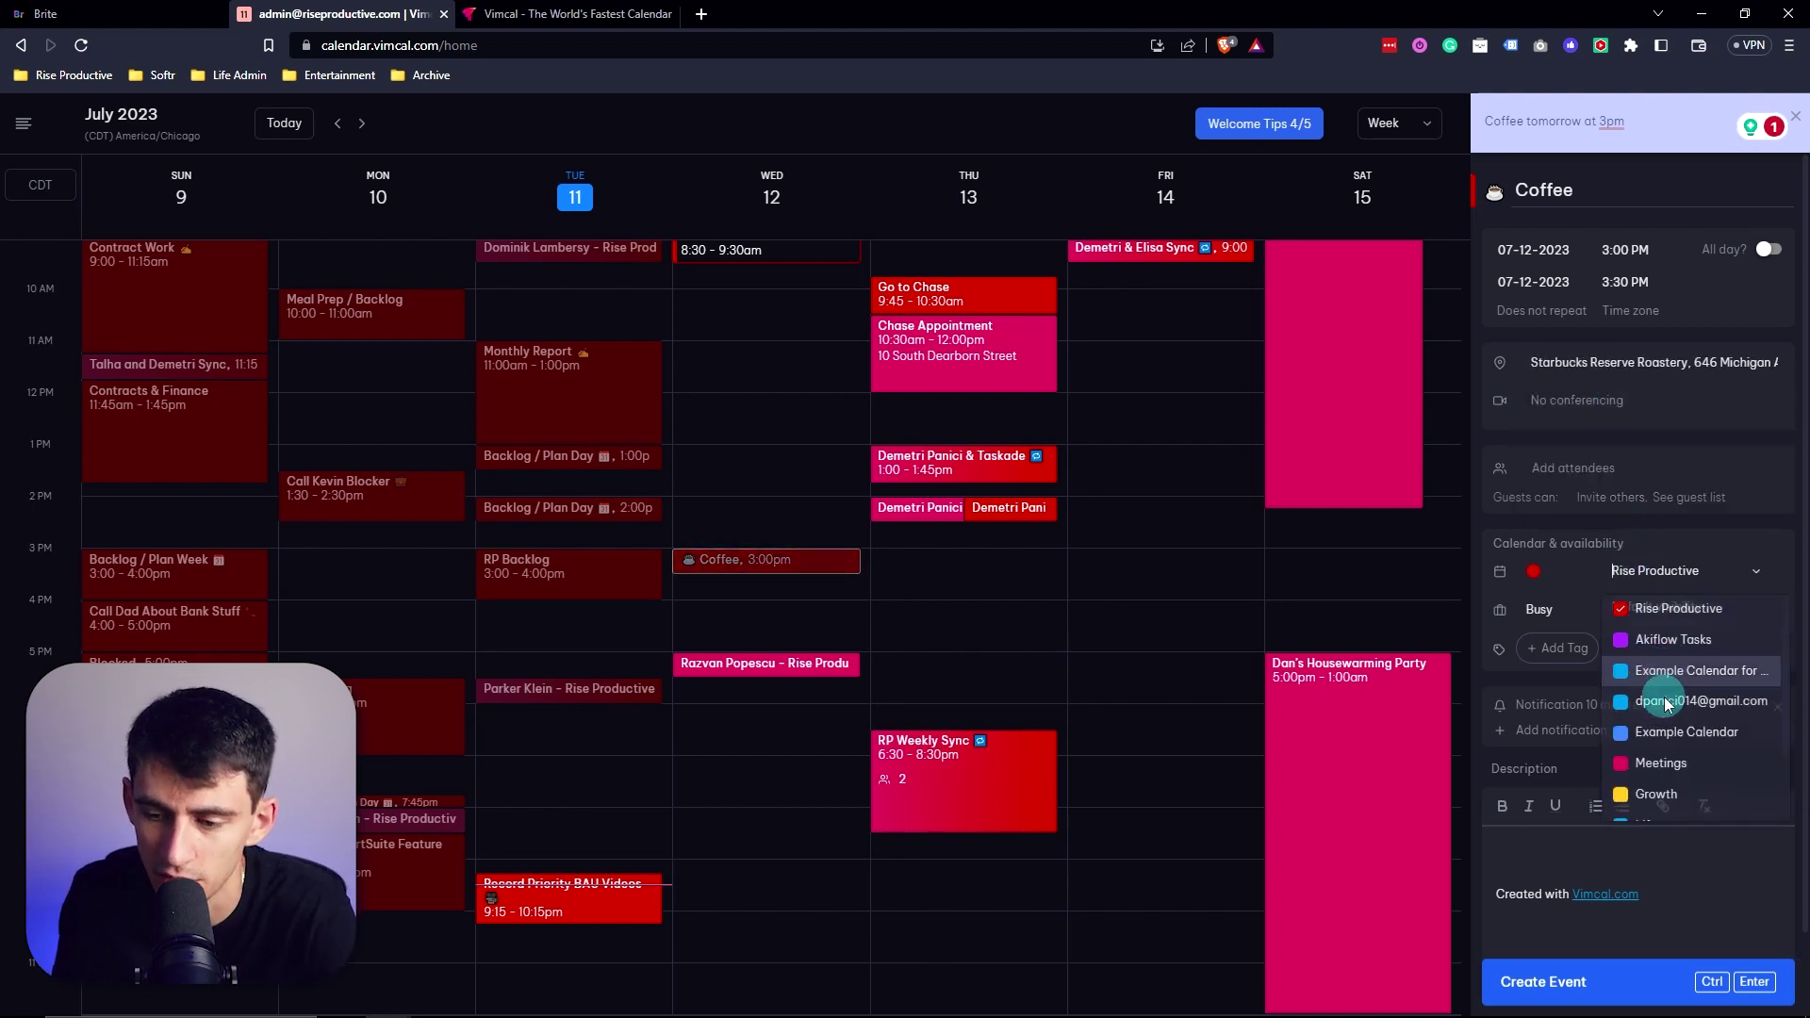
{"action": "scroll", "coordinate": [1667, 705], "scroll_direction": "down", "scroll_amount": 2}
{"action": "left_click", "coordinate": [1659, 731]}
Create a lavender Coffee tag, leave the event untagged, and move the draft to Wednesday 4:15pm
{"action": "left_click", "coordinate": [1558, 648]}
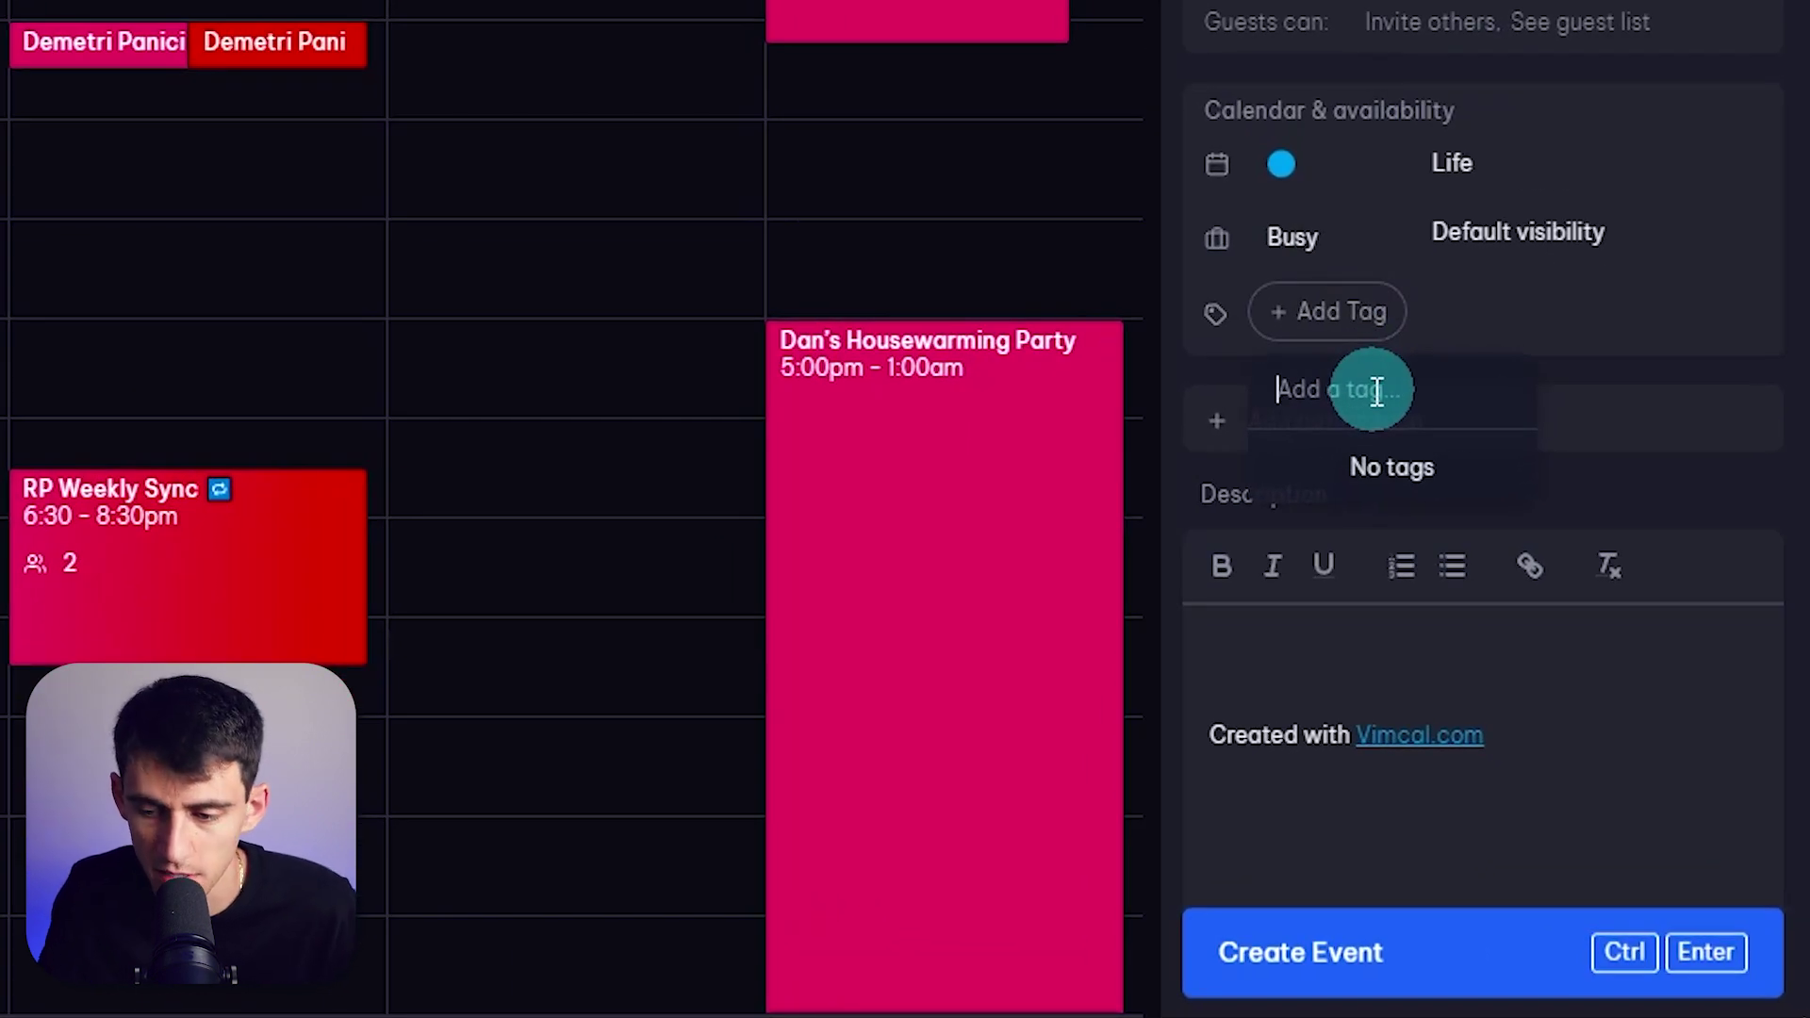
{"action": "type", "text": "Coffee"}
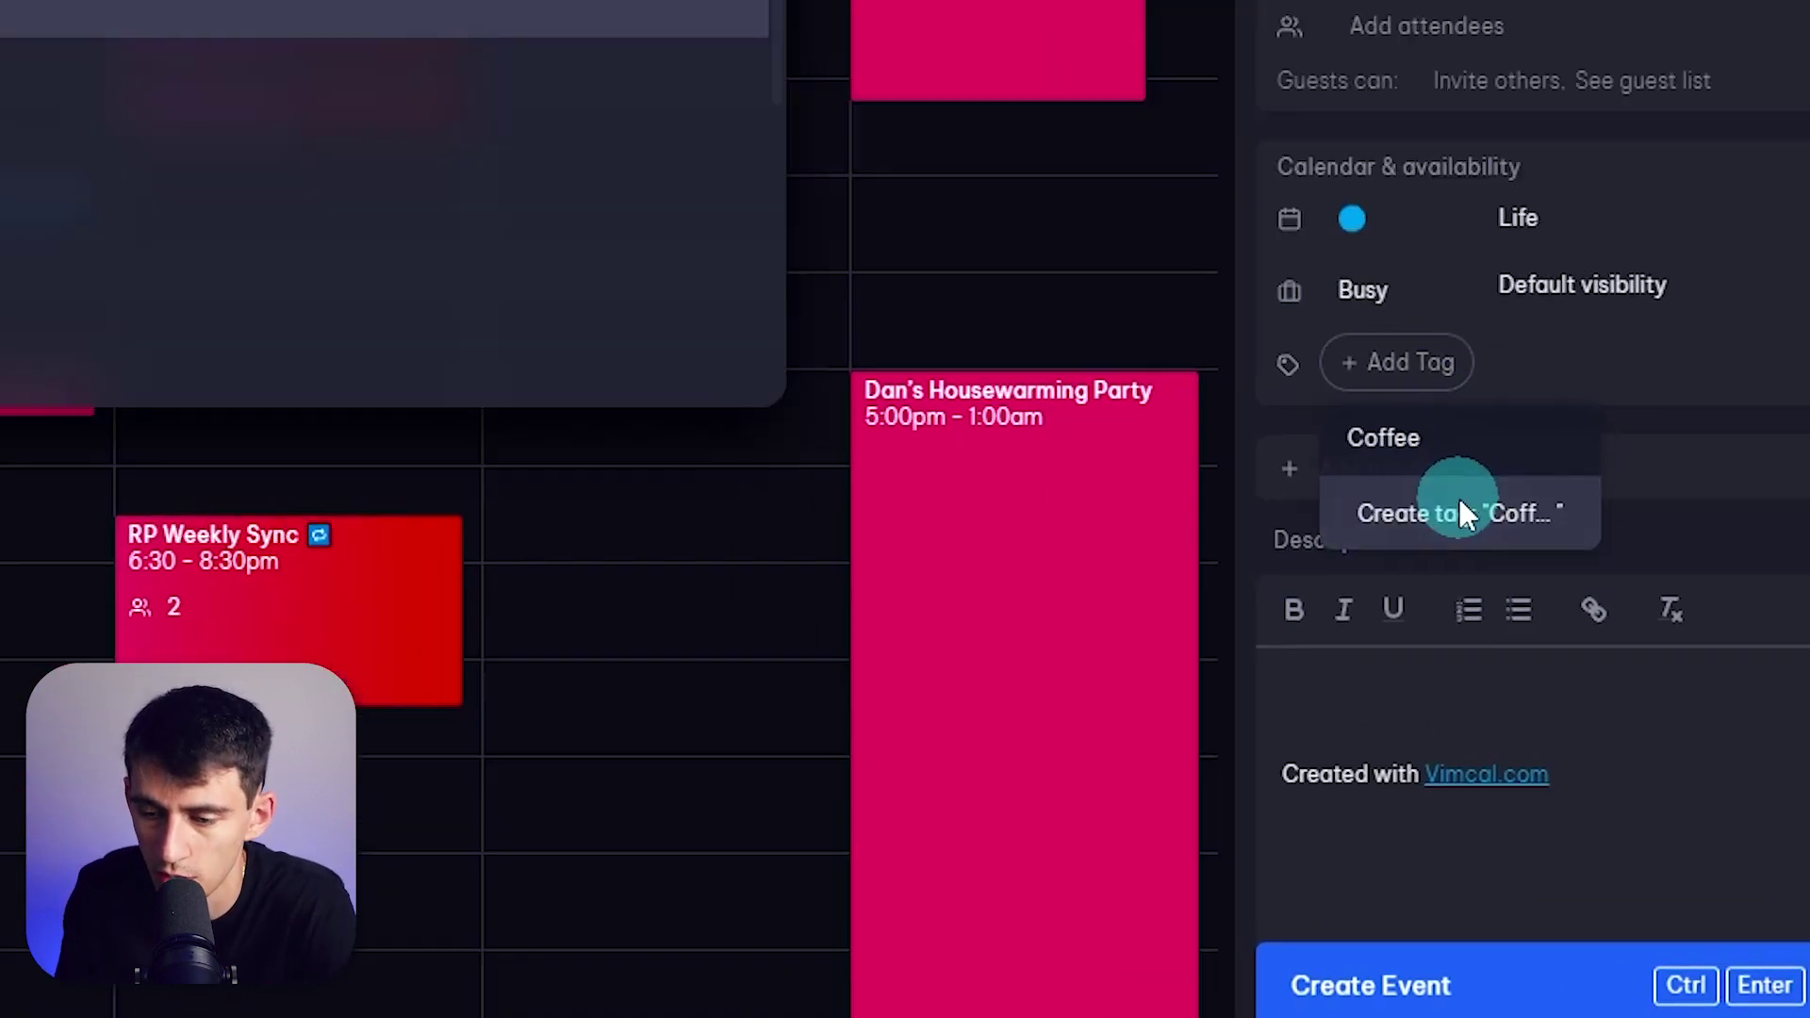
{"action": "left_click", "coordinate": [1393, 468]}
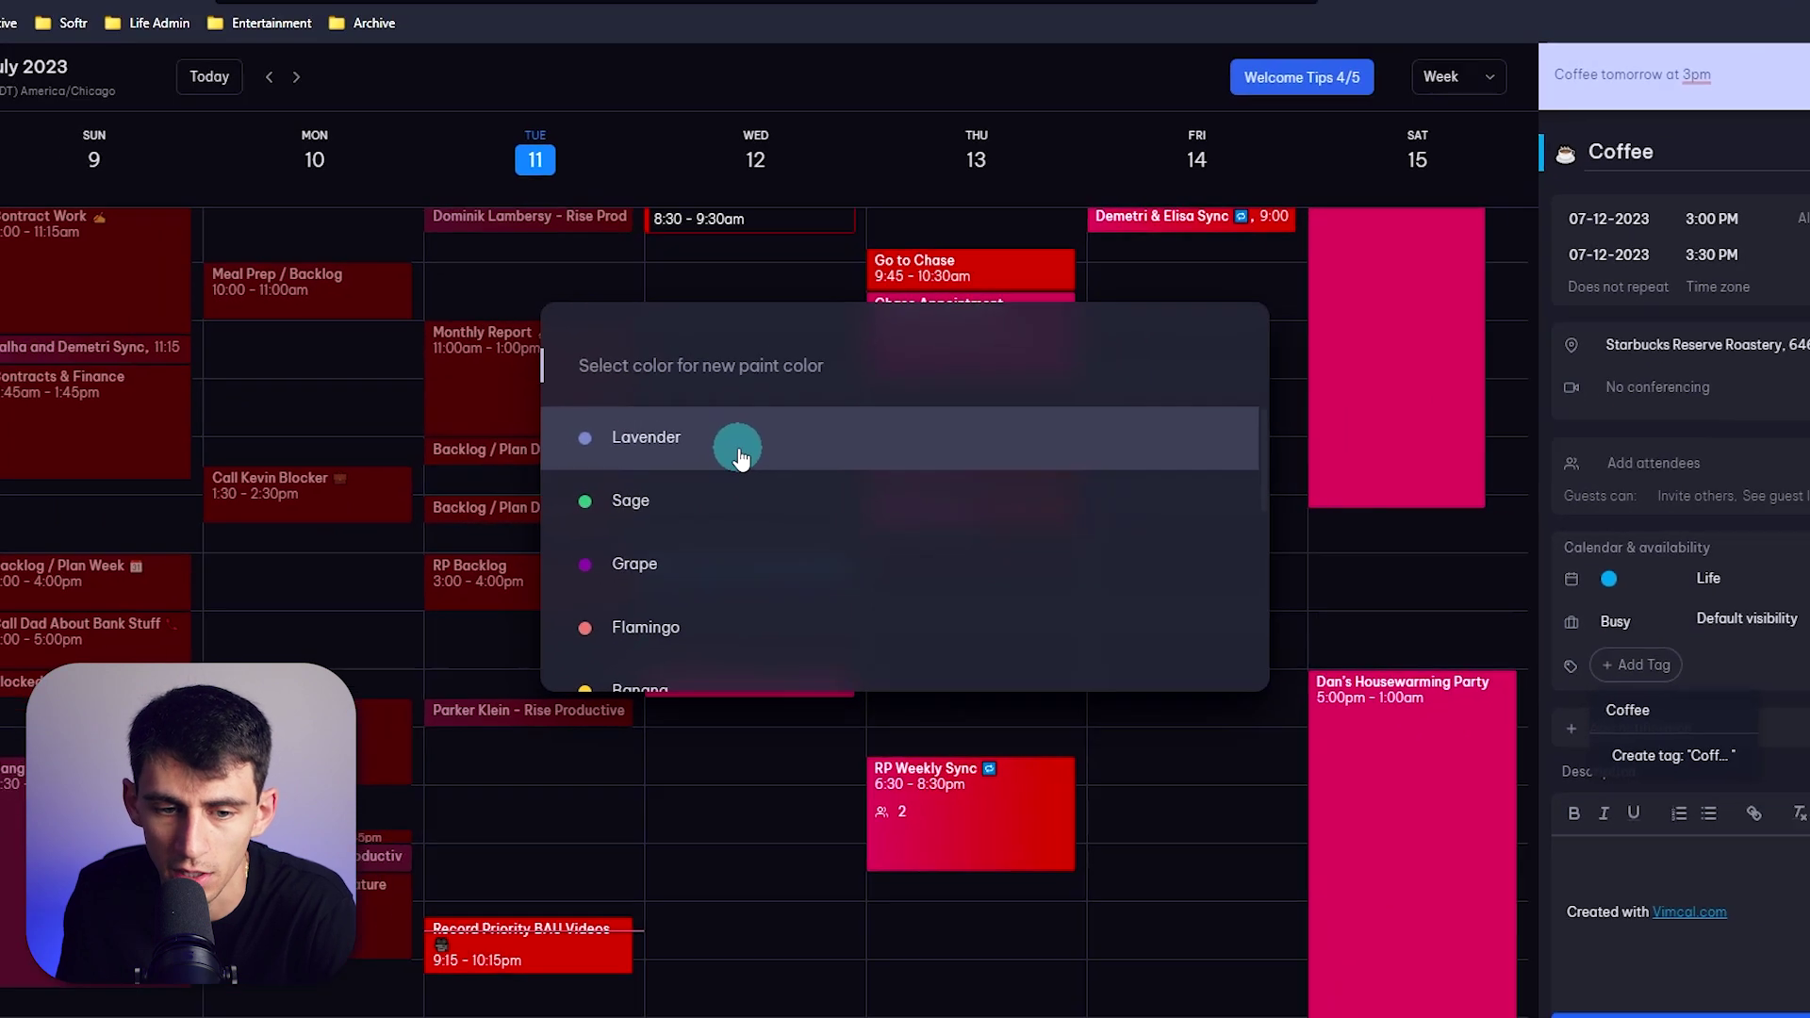
{"action": "left_click", "coordinate": [724, 452]}
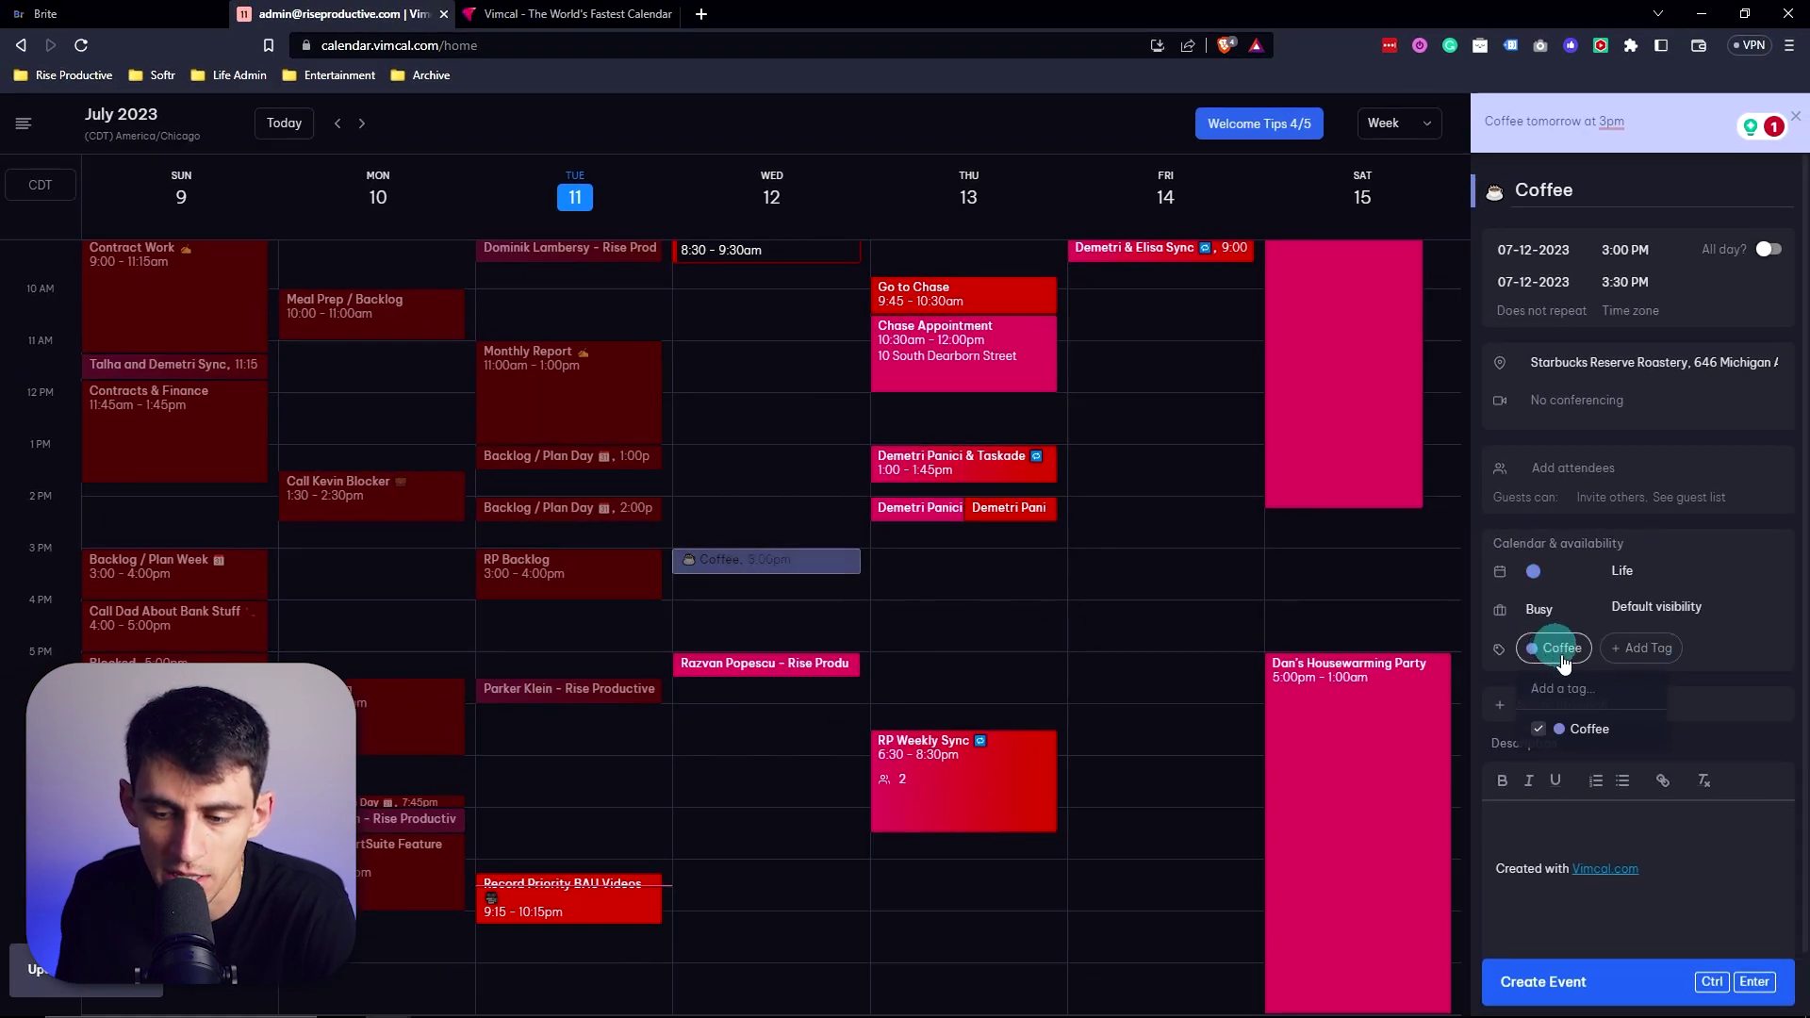
{"action": "left_click", "coordinate": [1584, 731]}
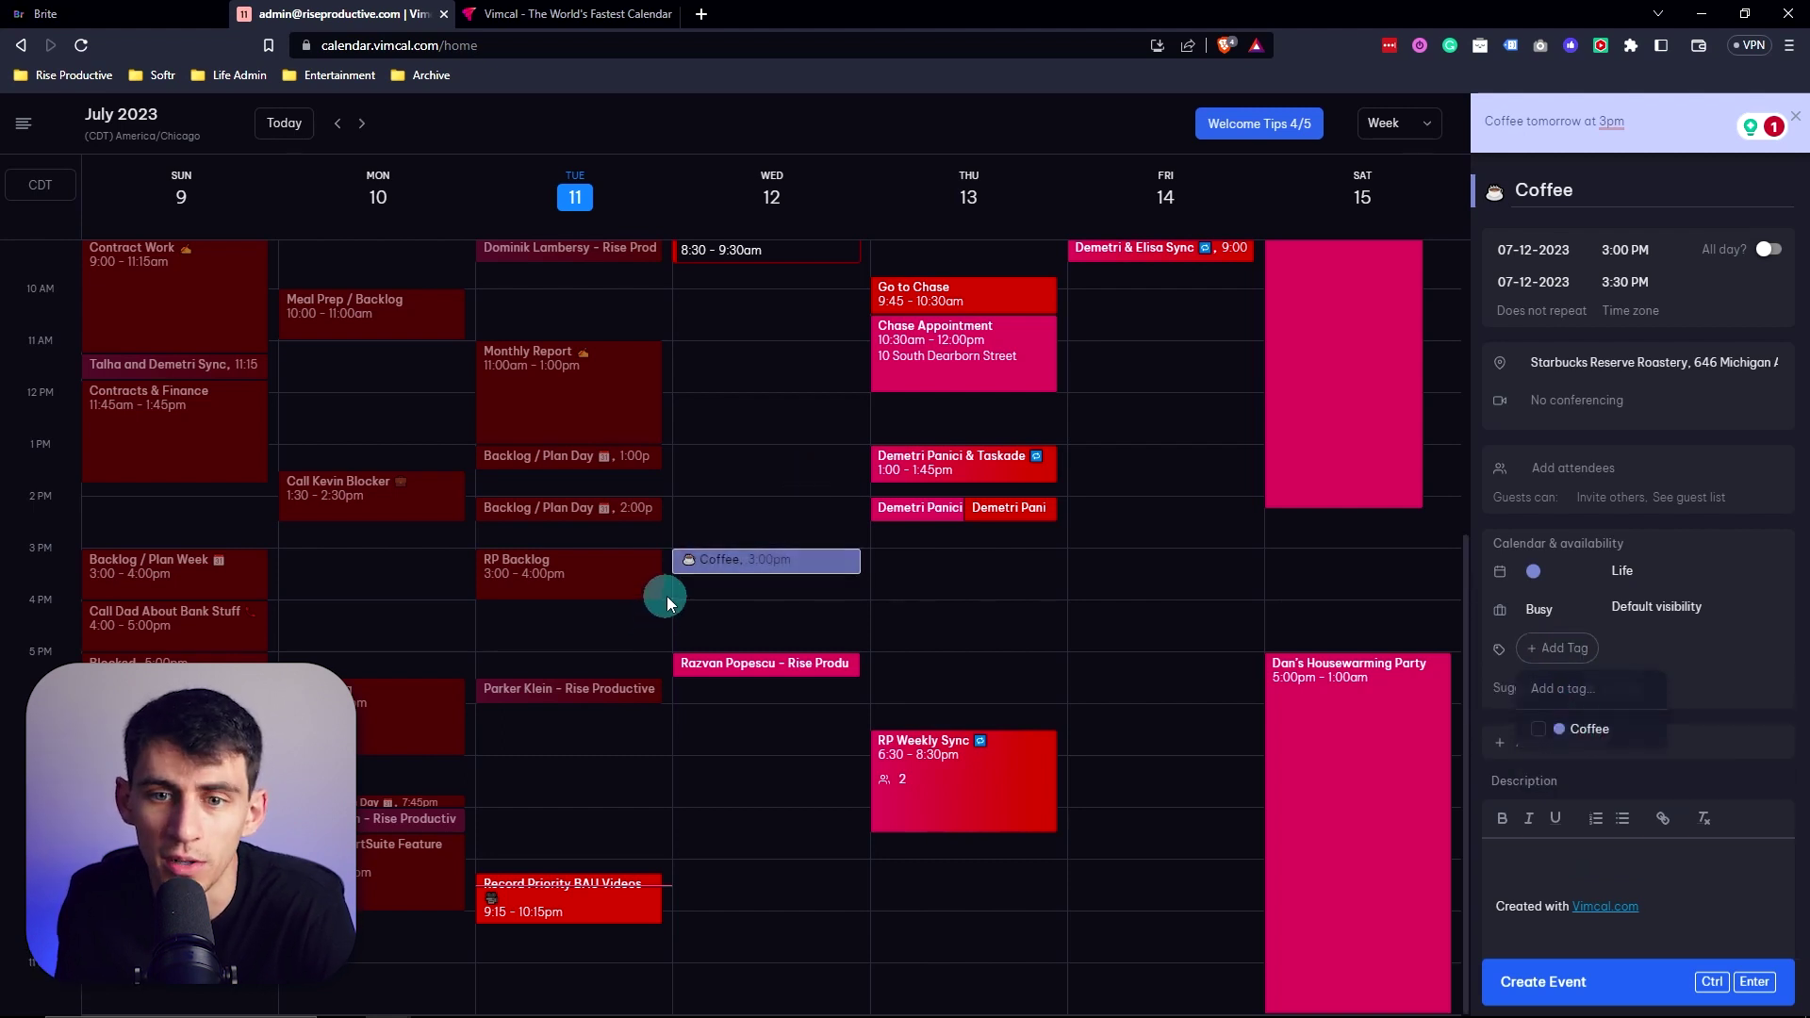
{"action": "left_click", "coordinate": [818, 613]}
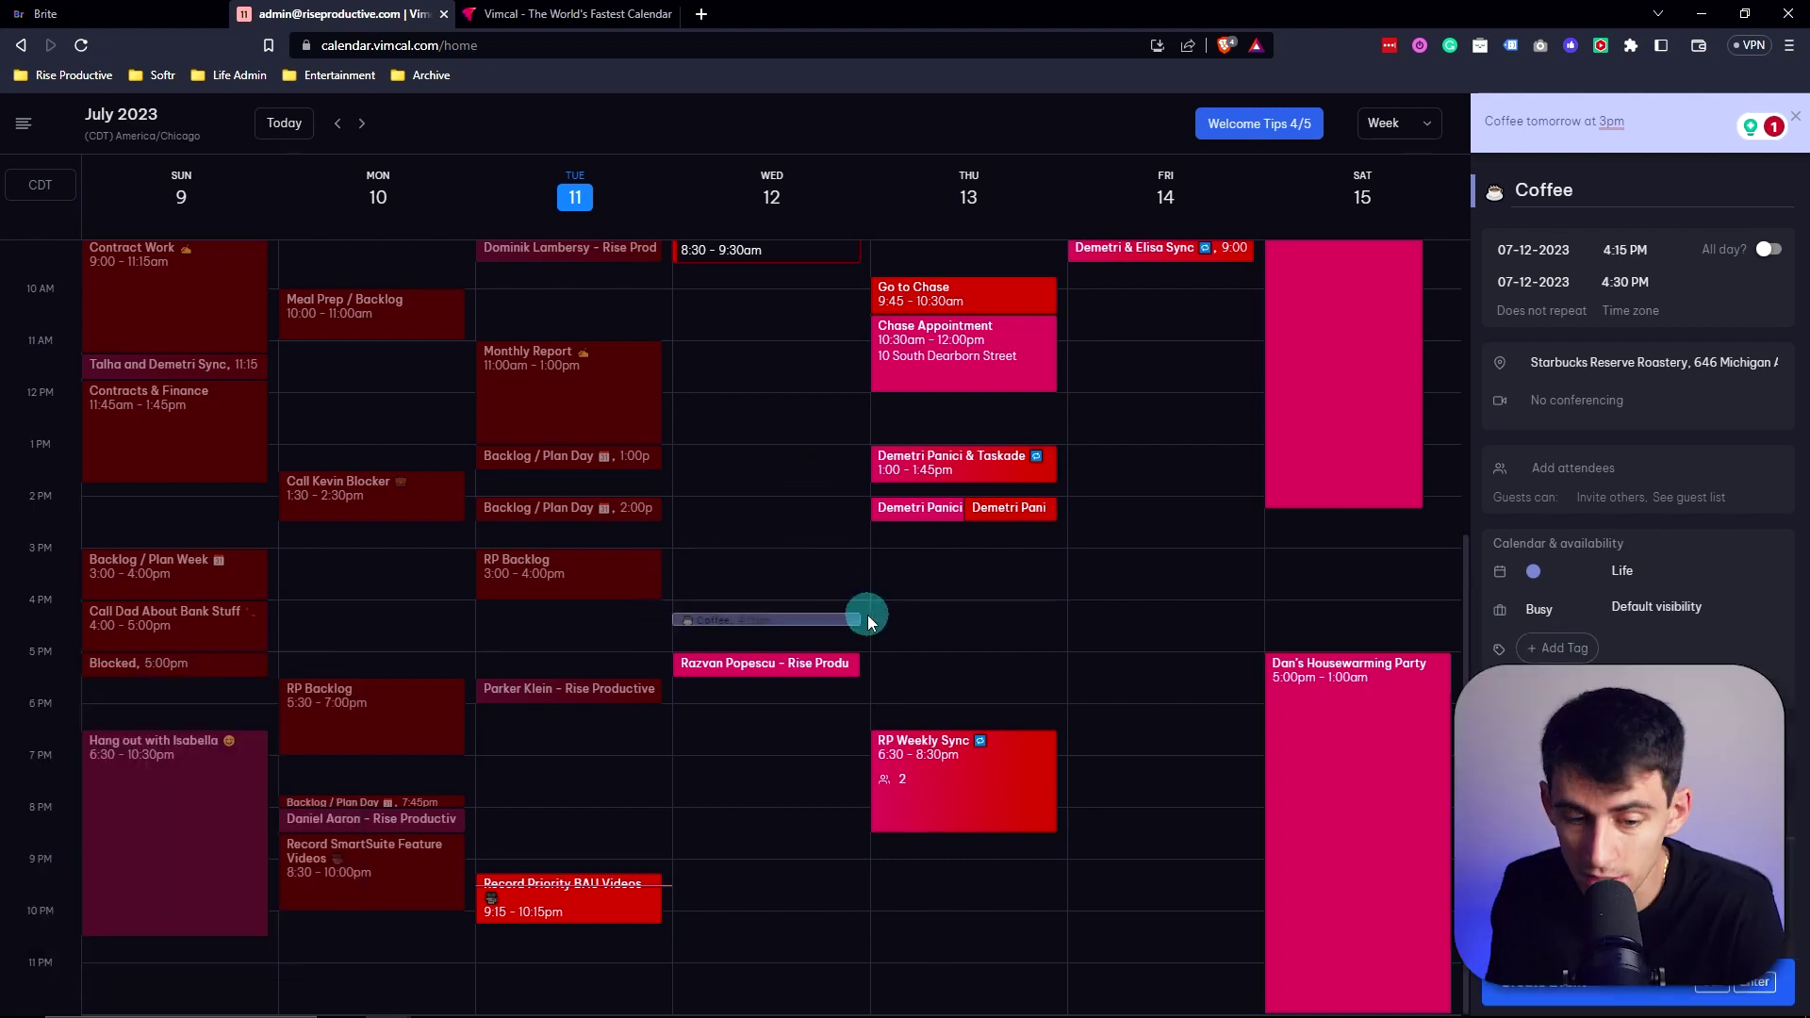
Enter Focus mode with its 25:00 timer from the features list, then return to the calendar
{"action": "left_click", "coordinate": [24, 126]}
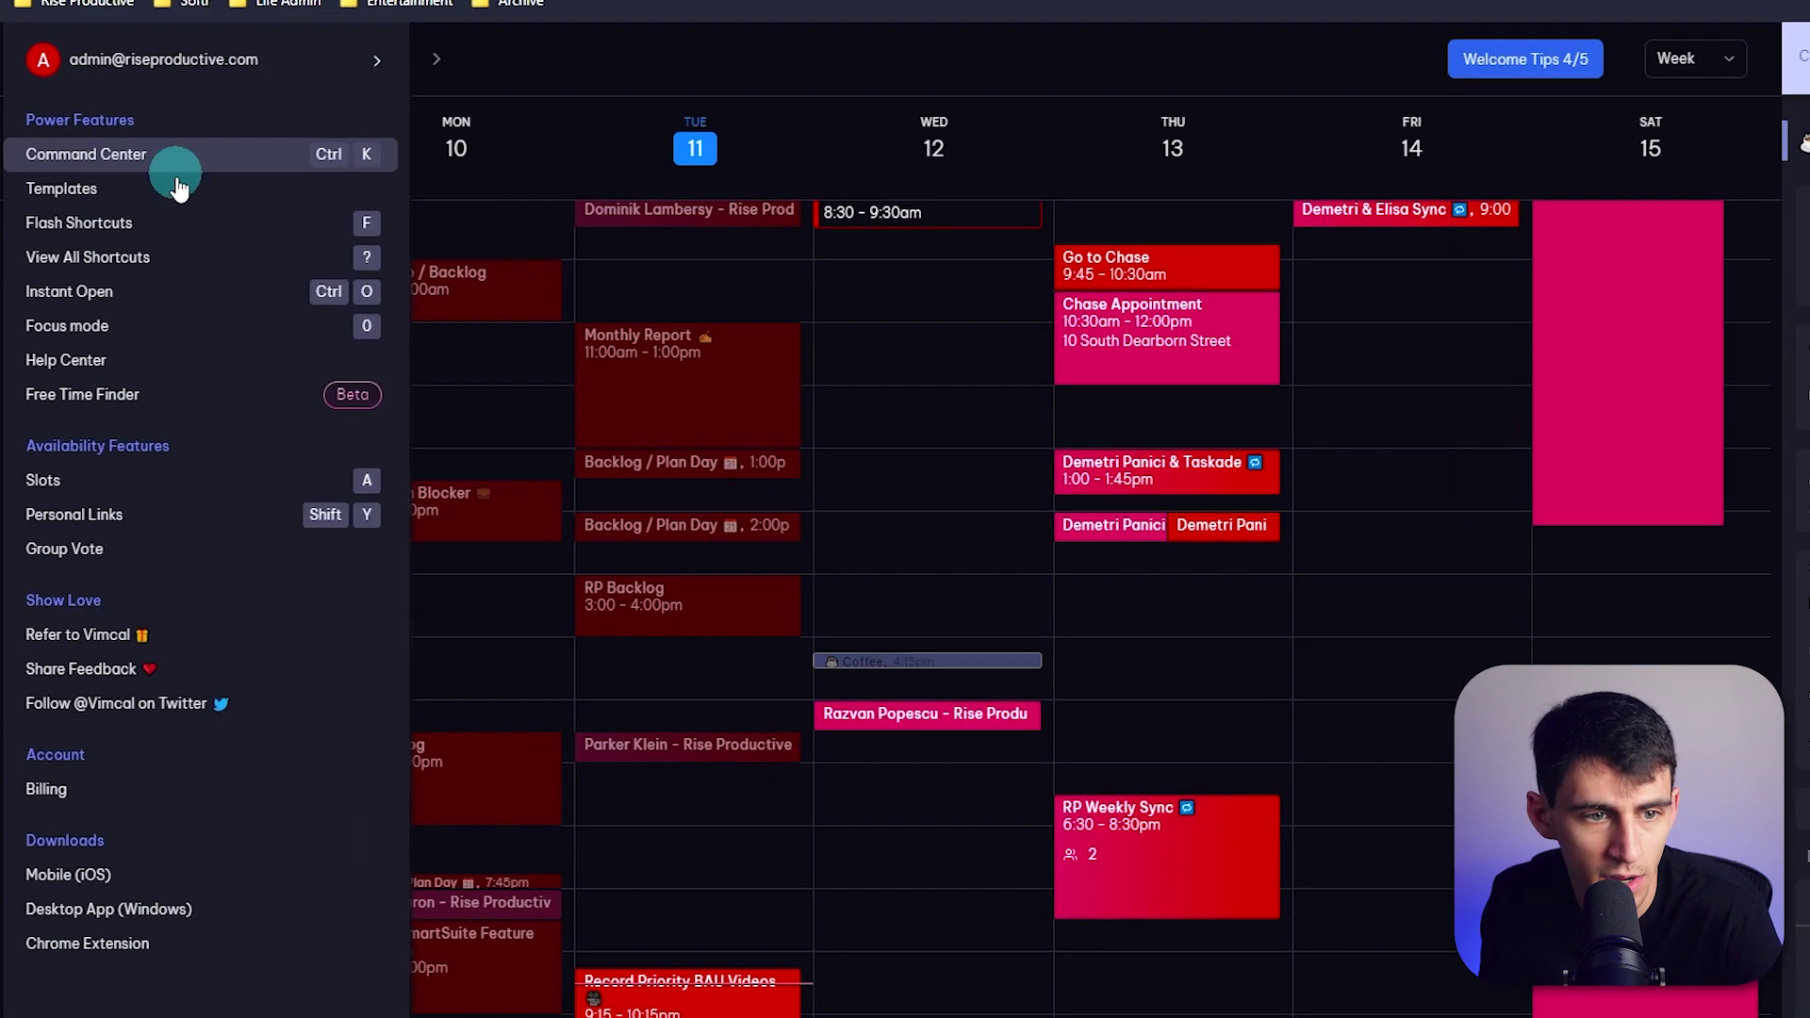
{"action": "left_click", "coordinate": [327, 168]}
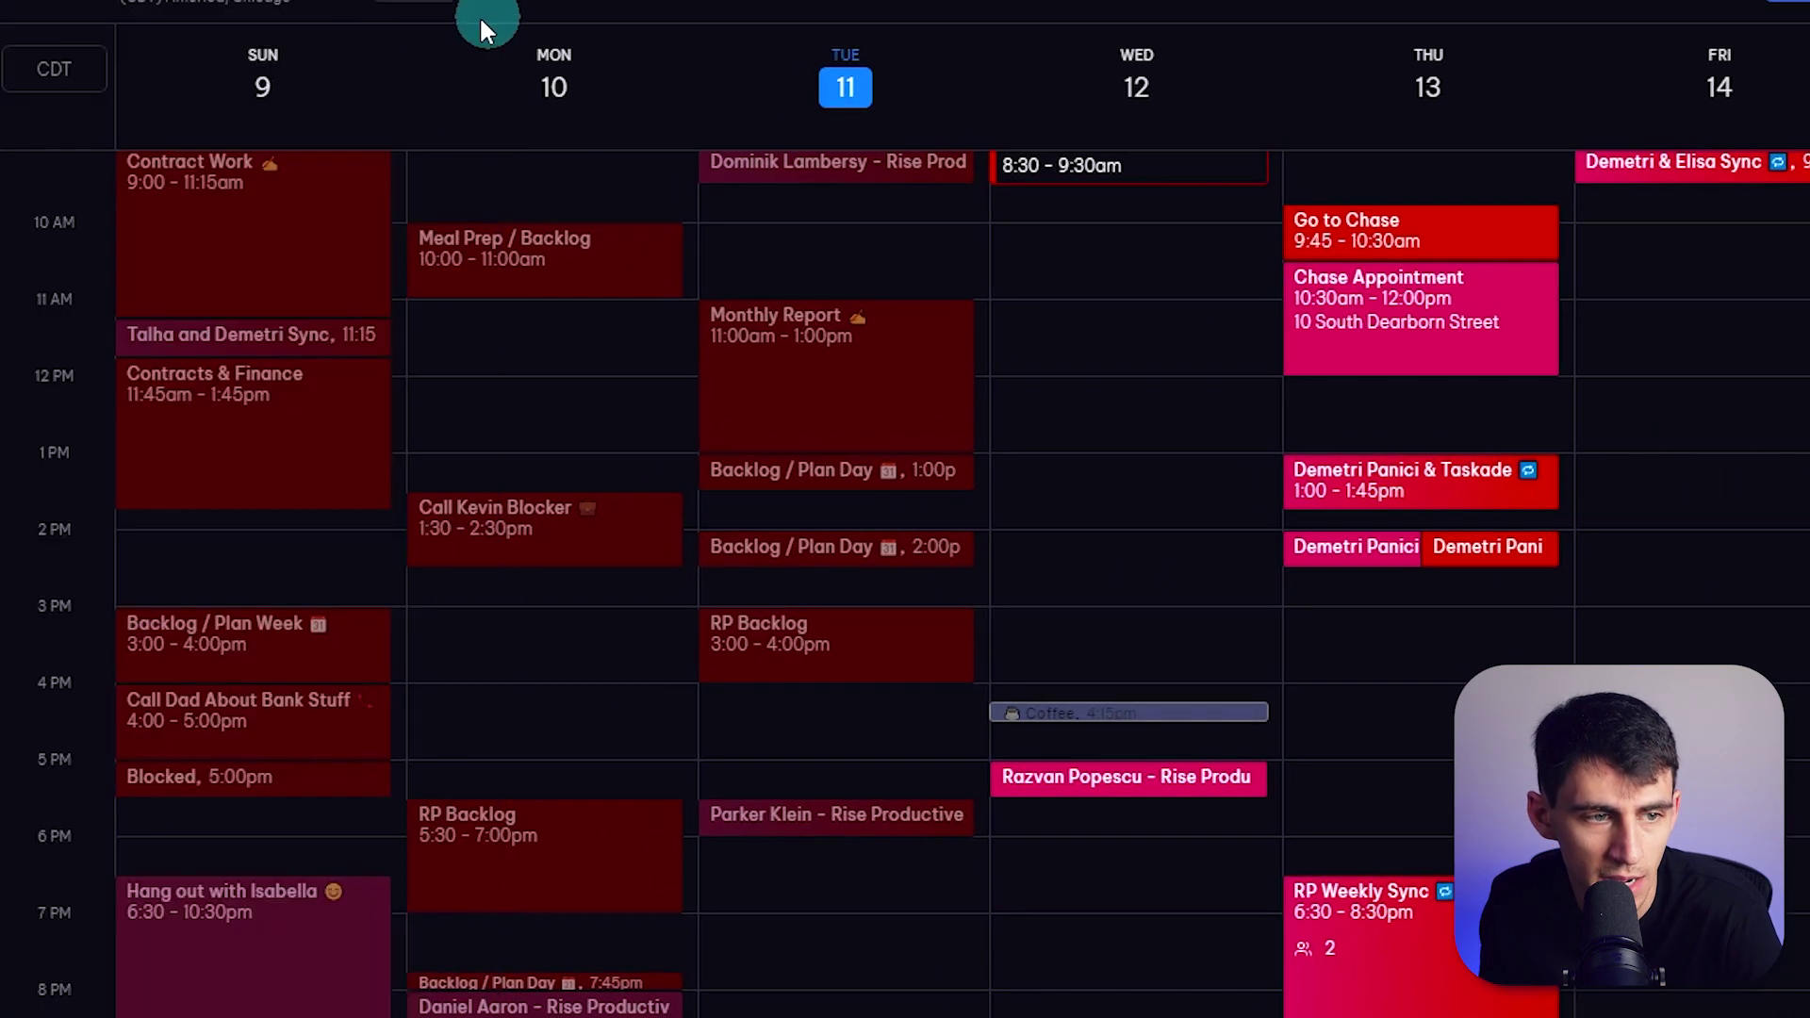
{"action": "left_click", "coordinate": [140, 17]}
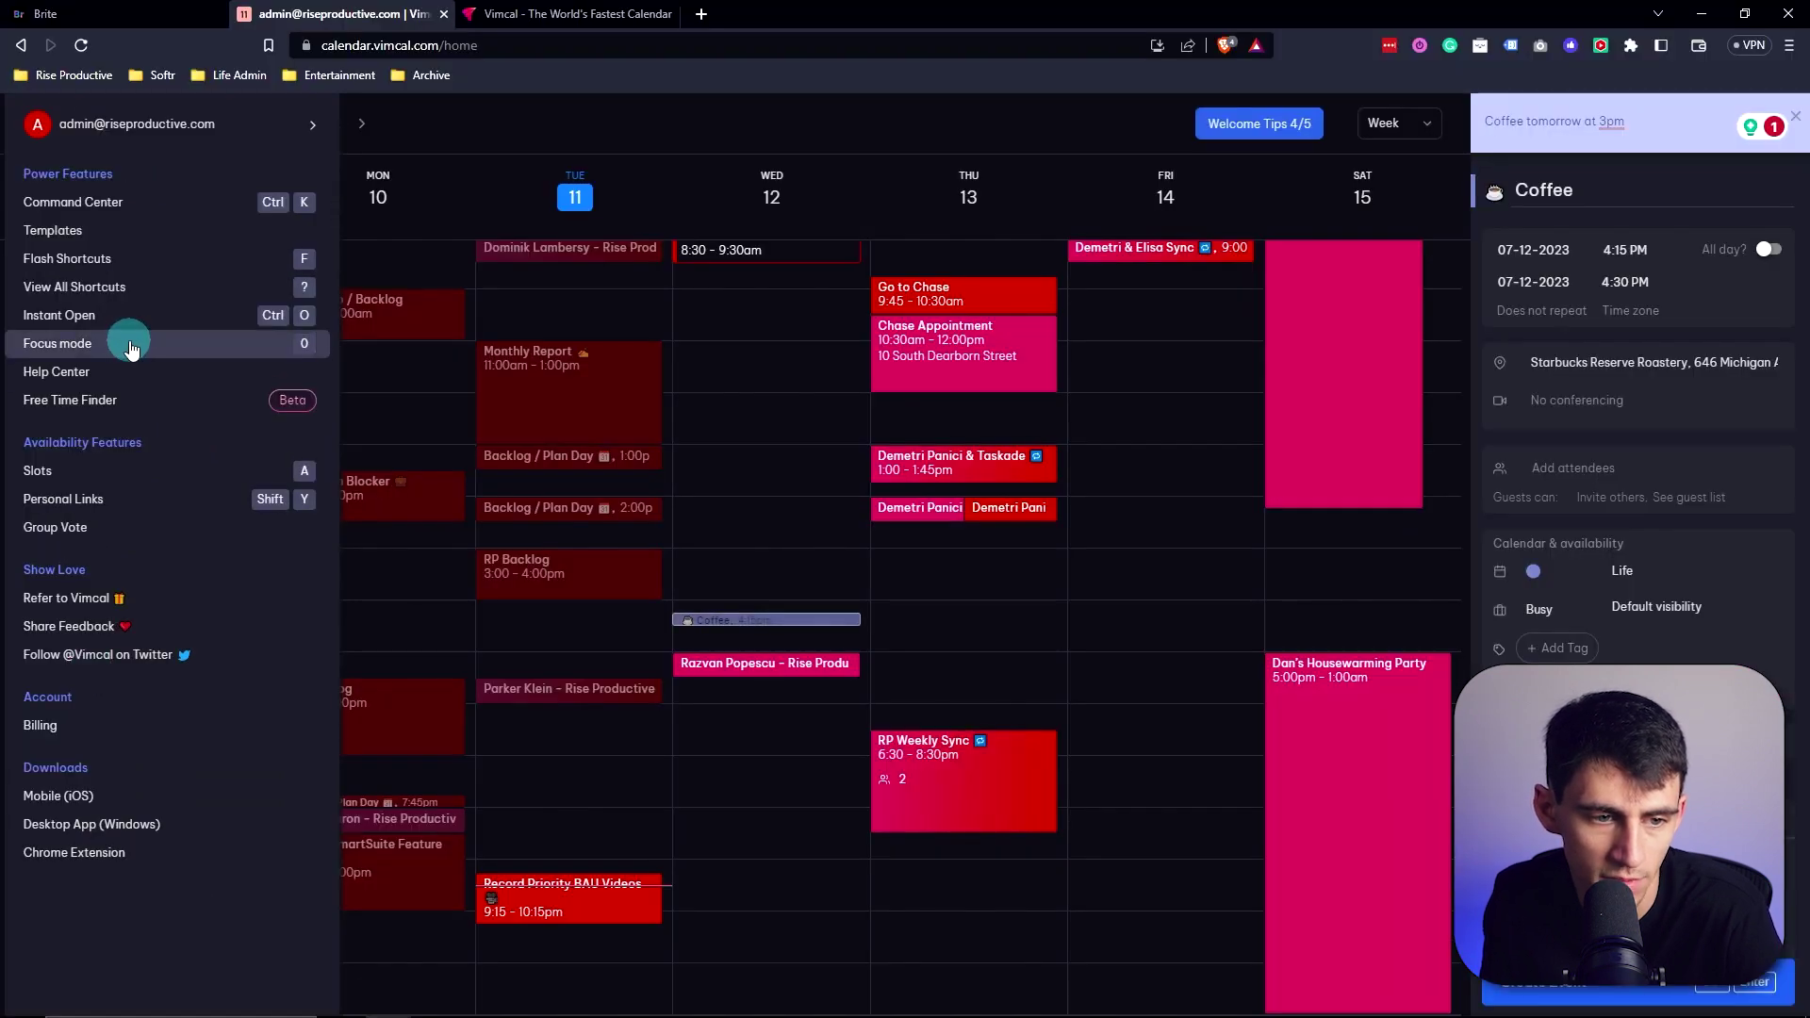
{"action": "left_click", "coordinate": [131, 347]}
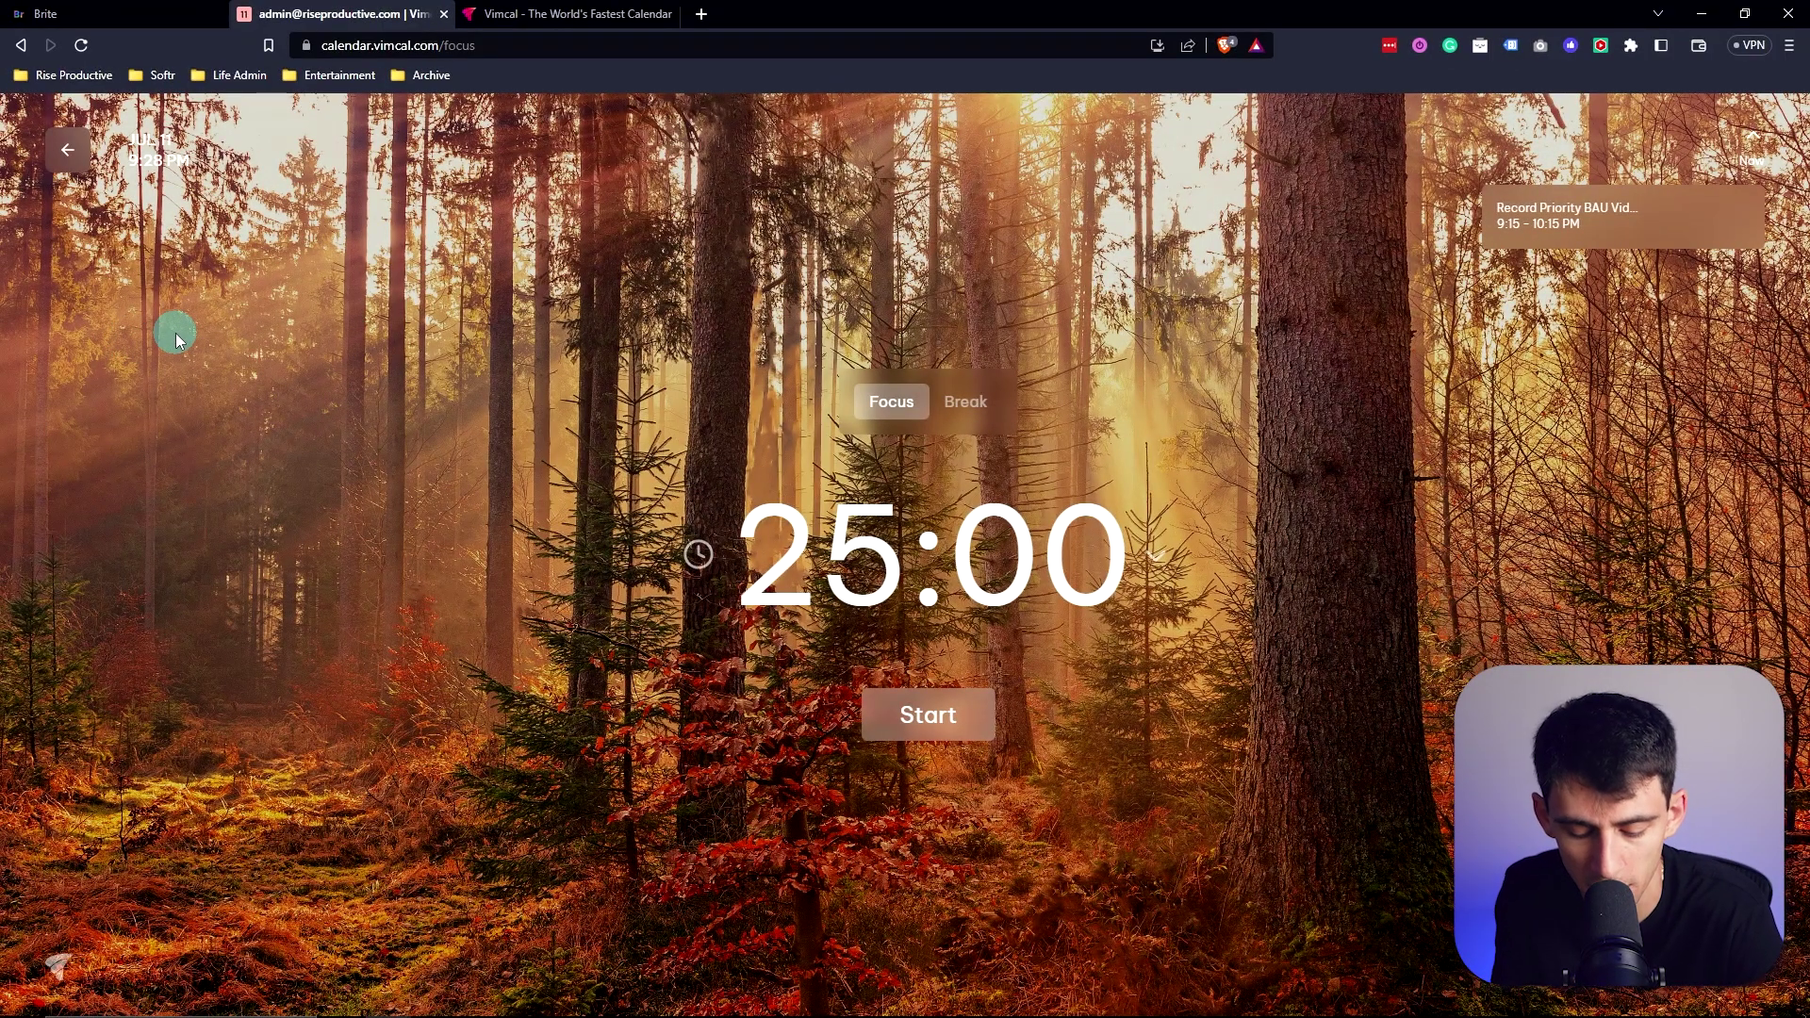
{"action": "left_click", "coordinate": [68, 149]}
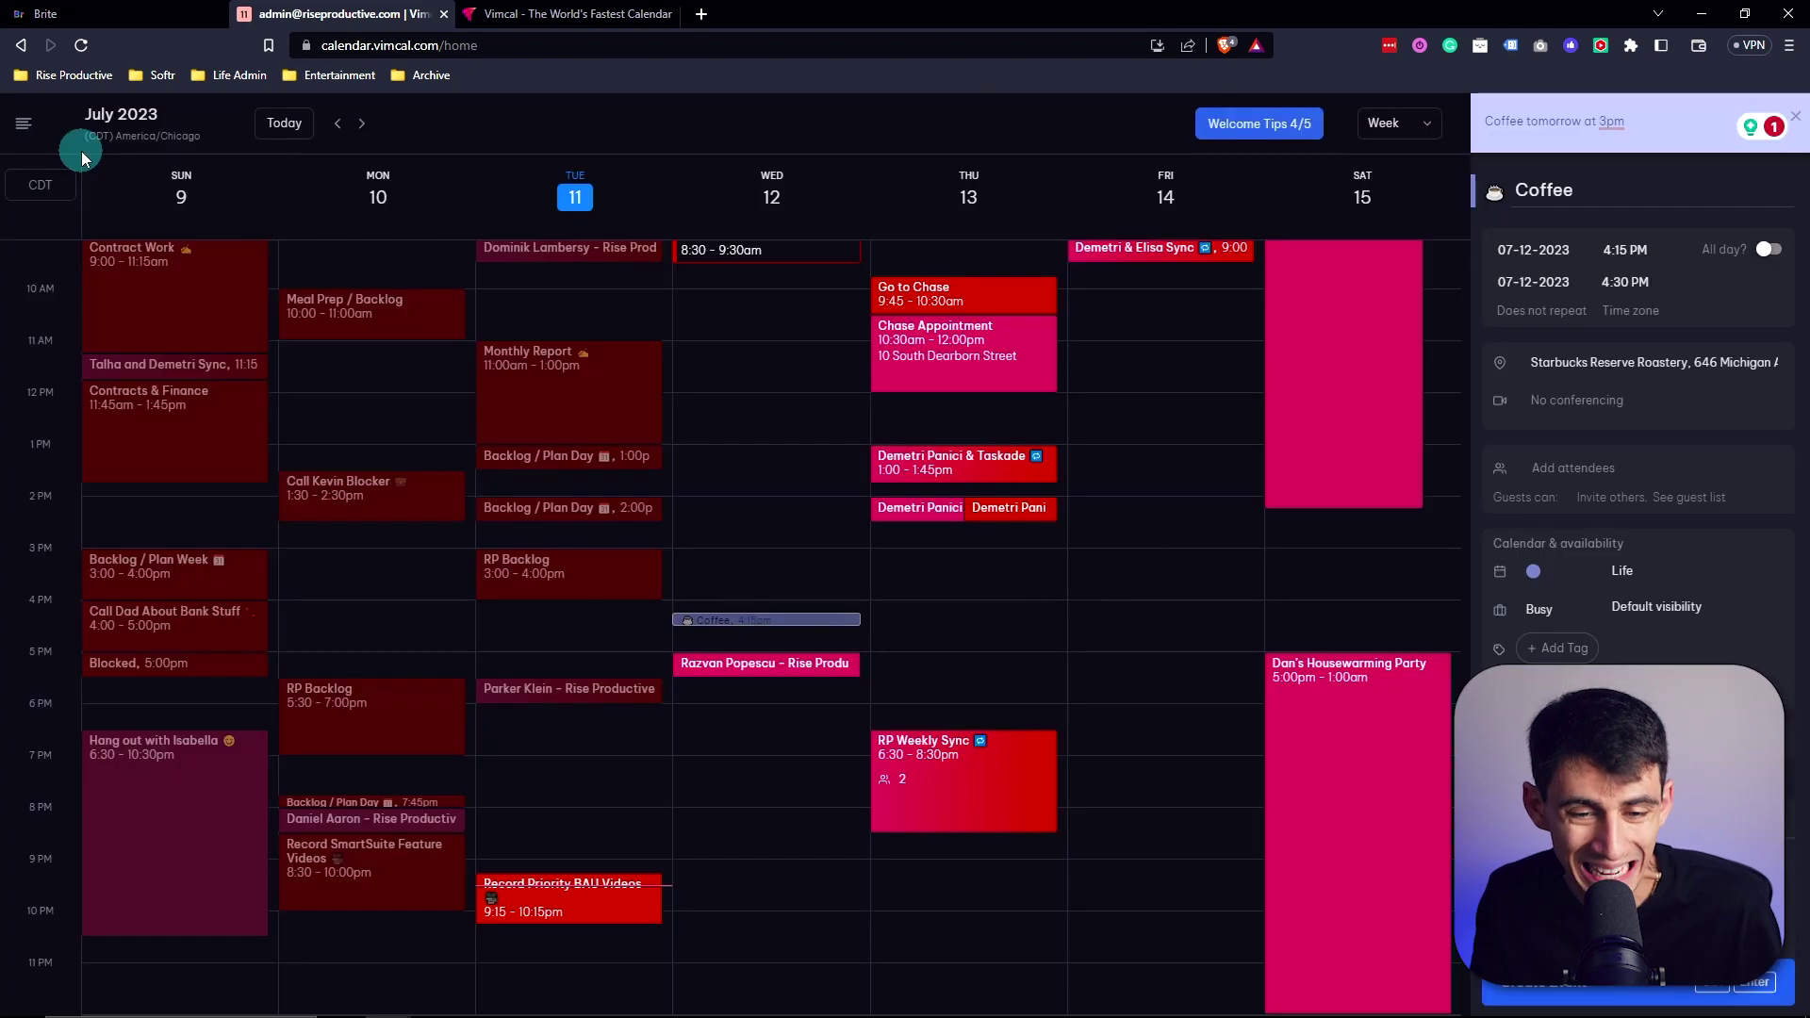
Discard the unsaved Coffee draft and toggle the command palette twice with Ctrl+K
{"action": "left_click", "coordinate": [816, 515]}
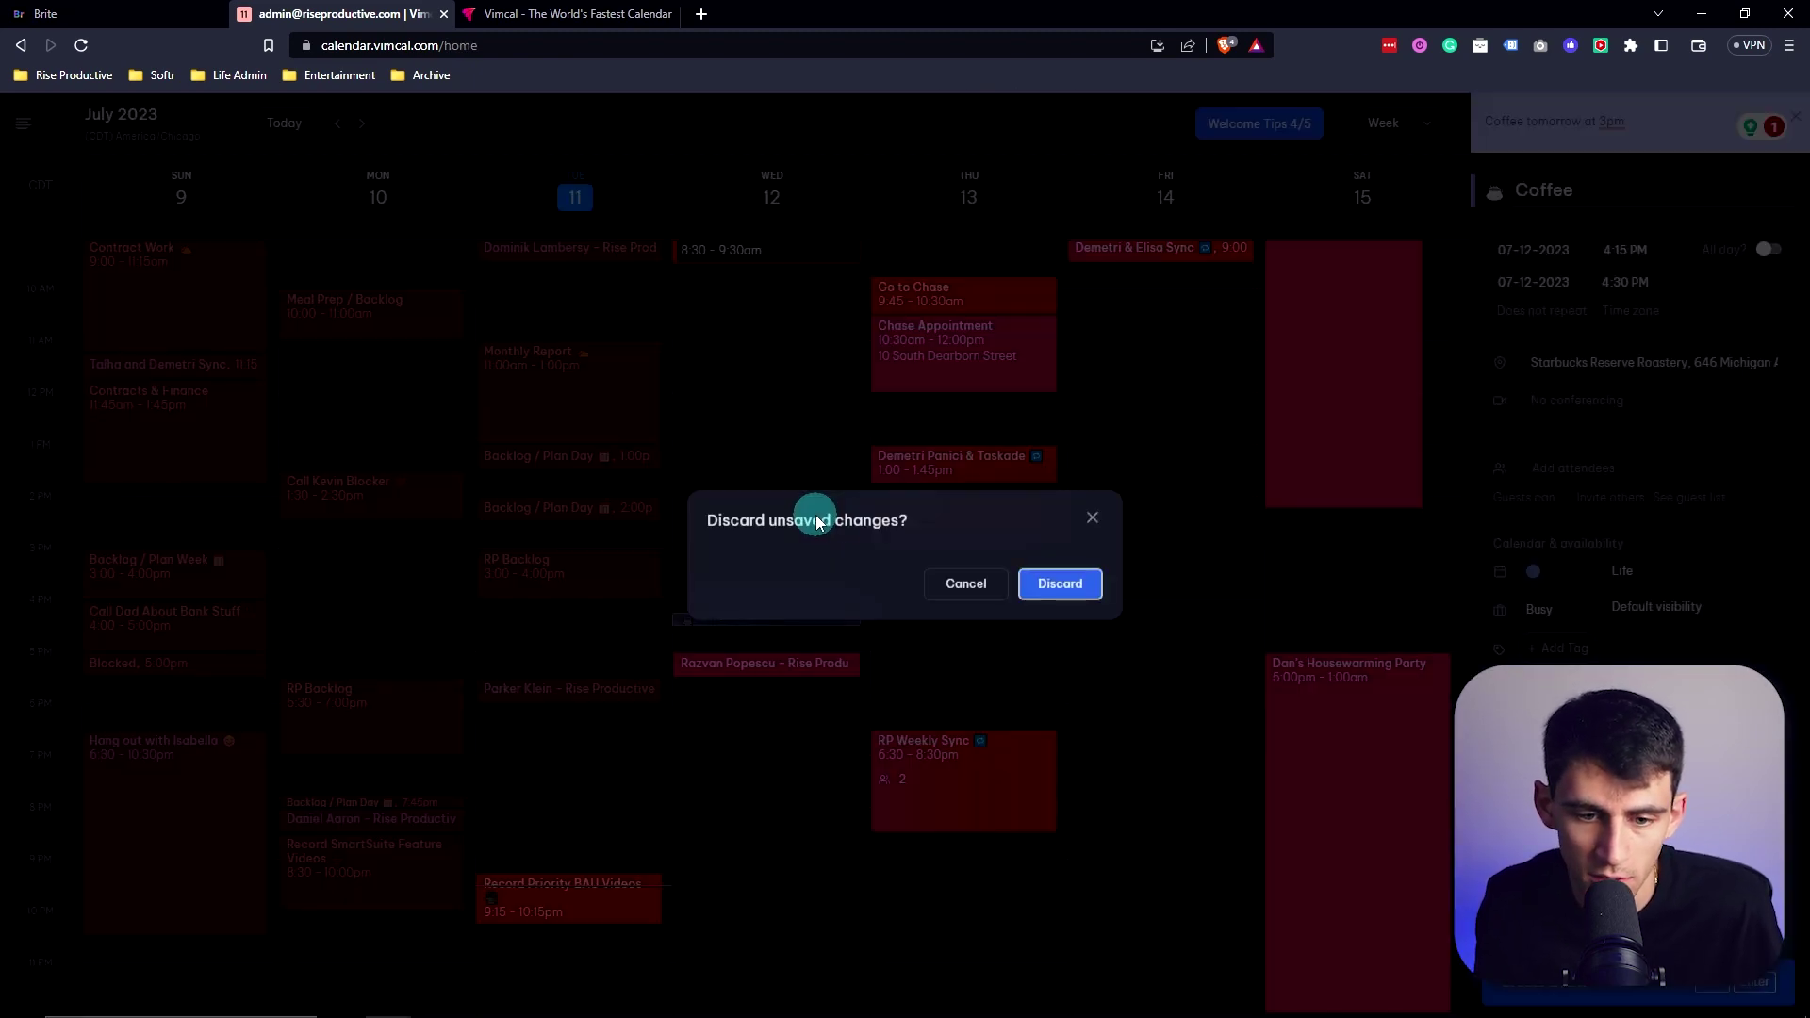
{"action": "left_click", "coordinate": [1036, 588]}
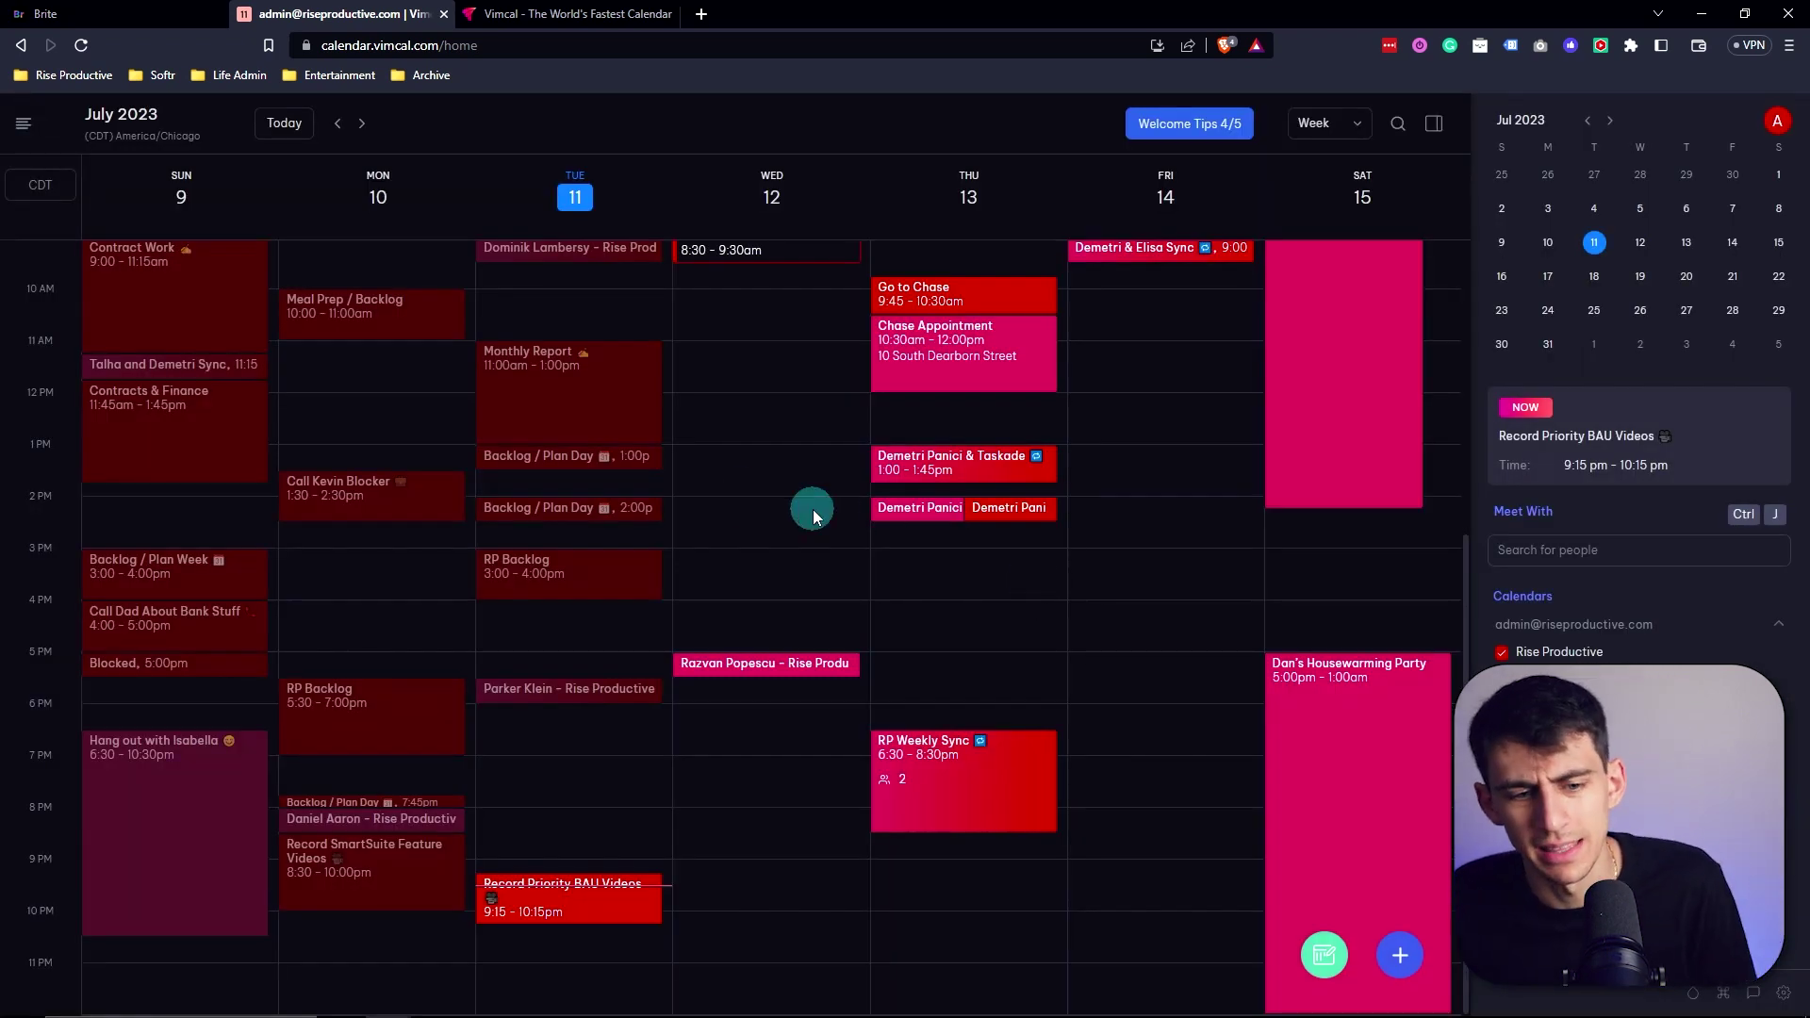
{"action": "key", "text": "ctrl+k"}
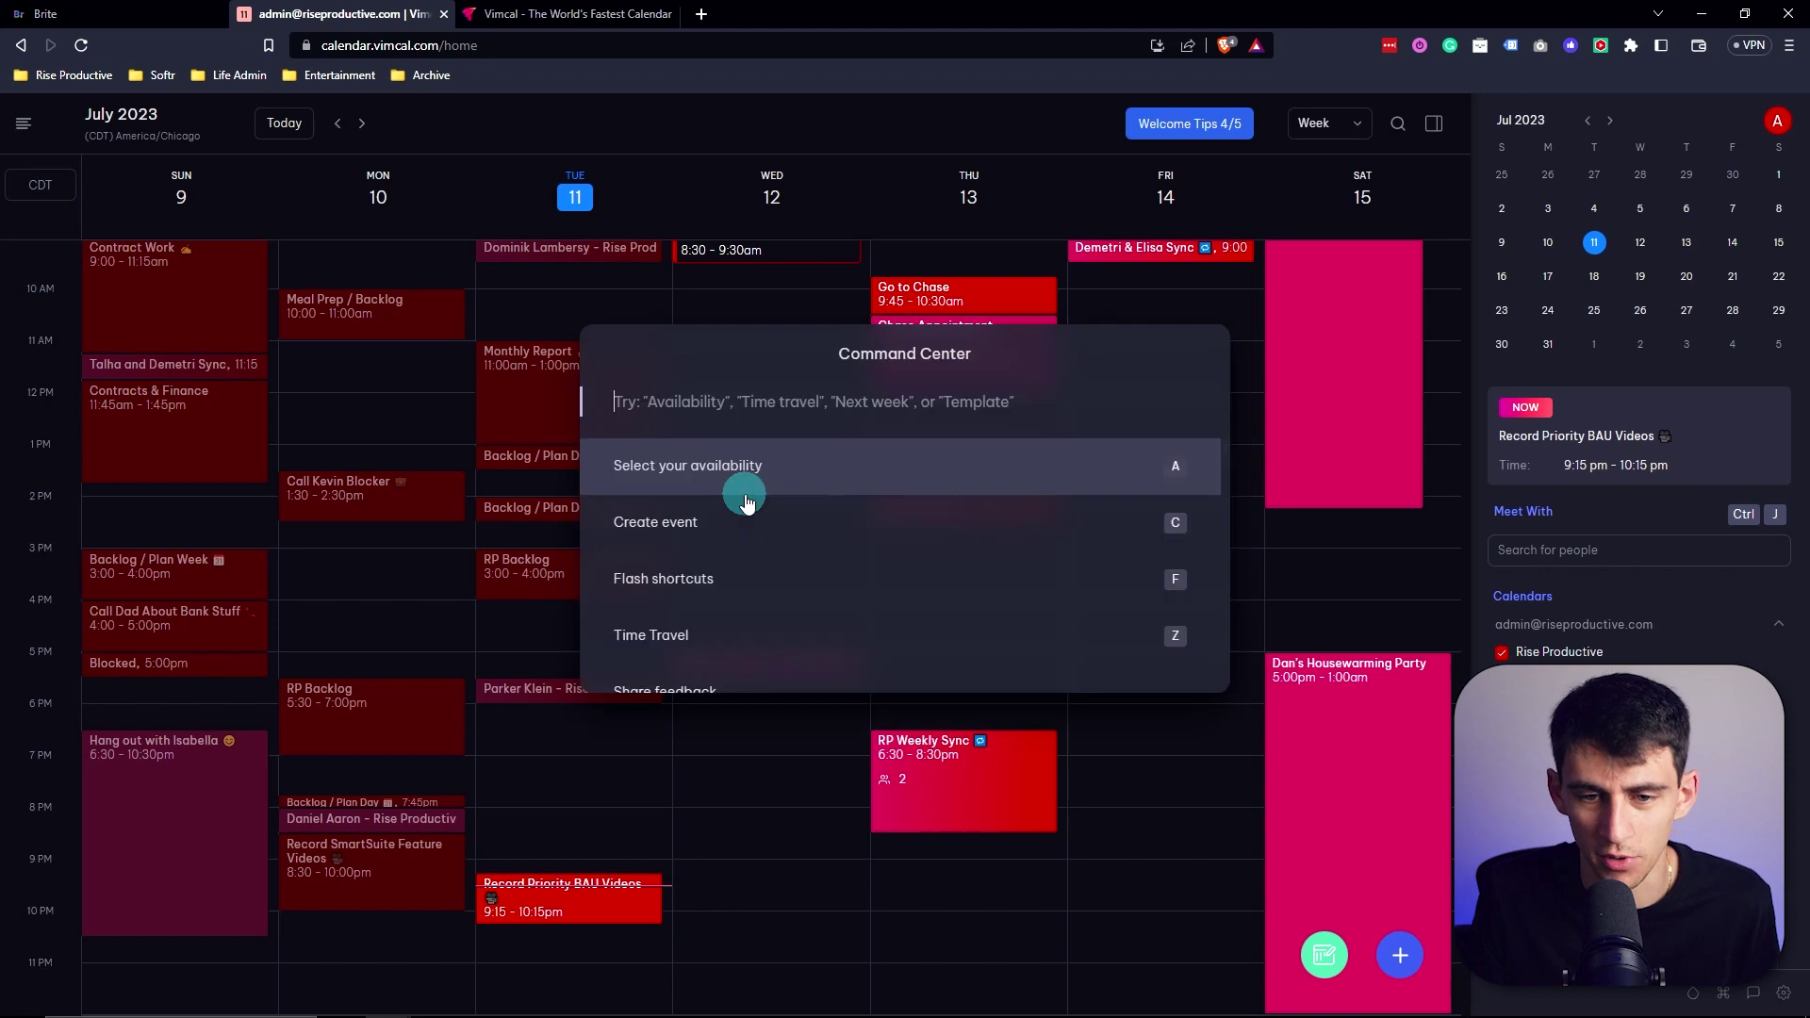
{"action": "key", "text": "Escape"}
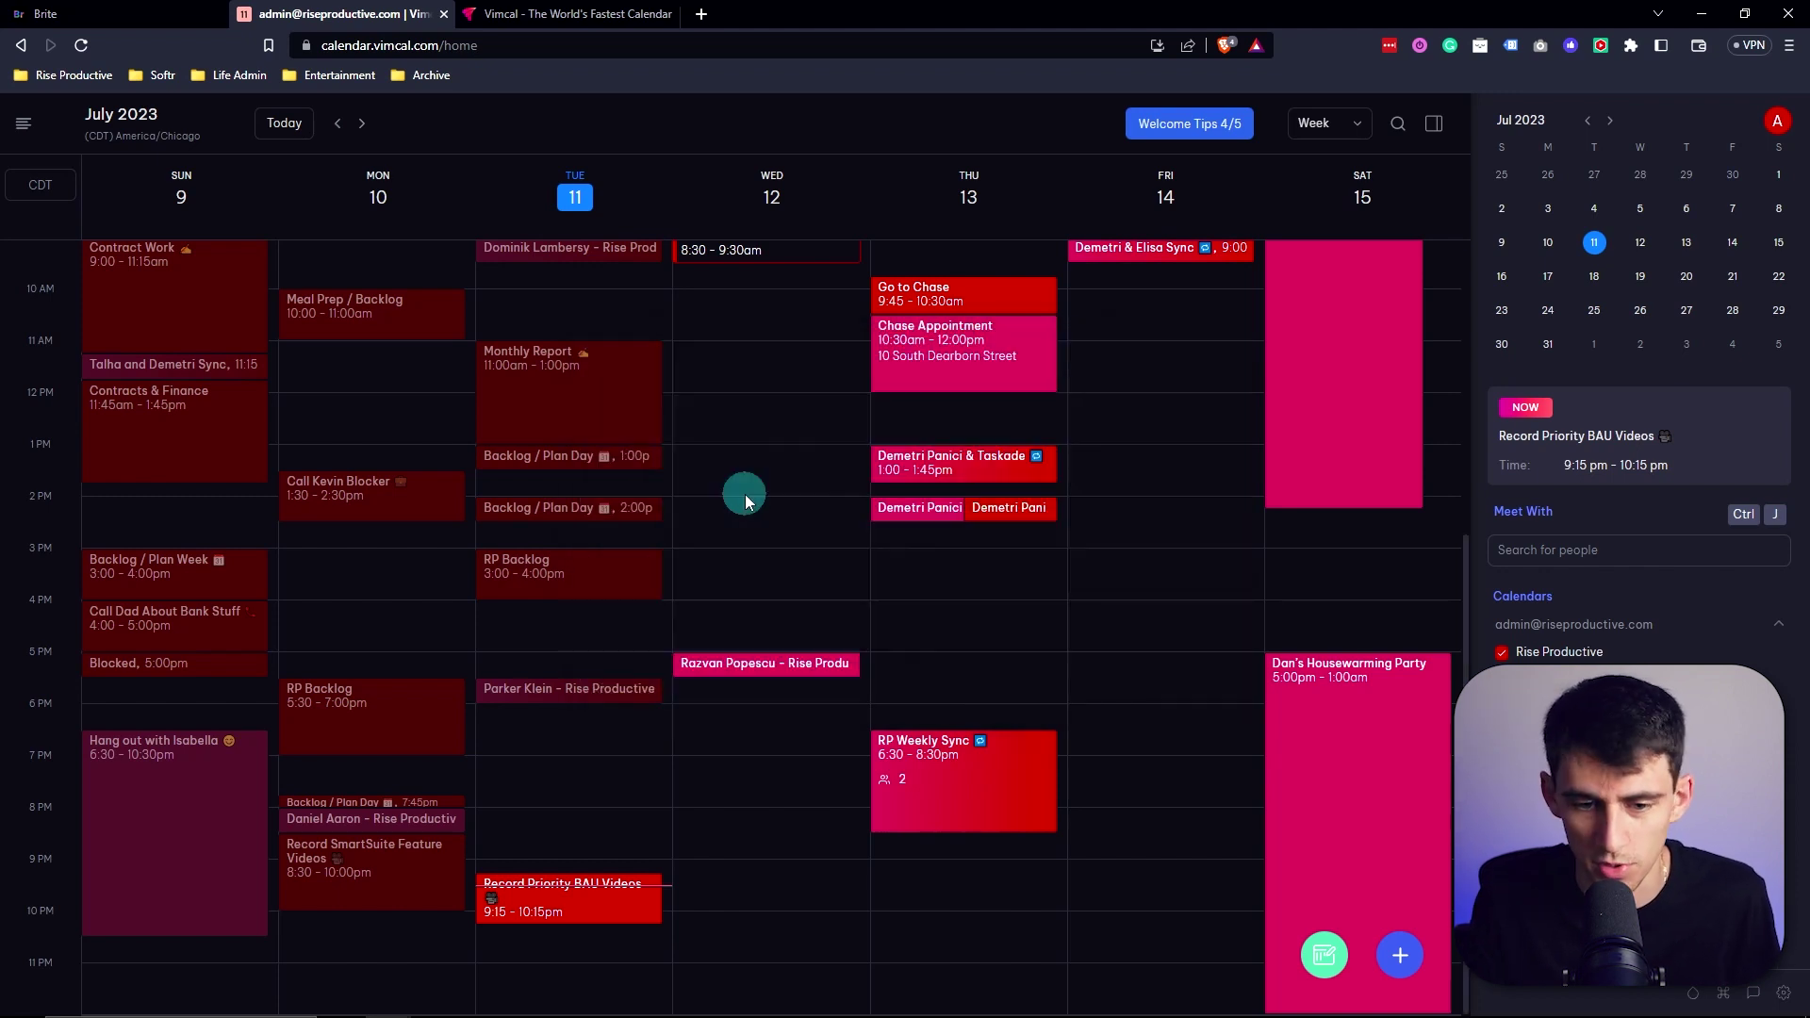
{"action": "key", "text": "ctrl+k"}
{"action": "key", "text": "Escape"}
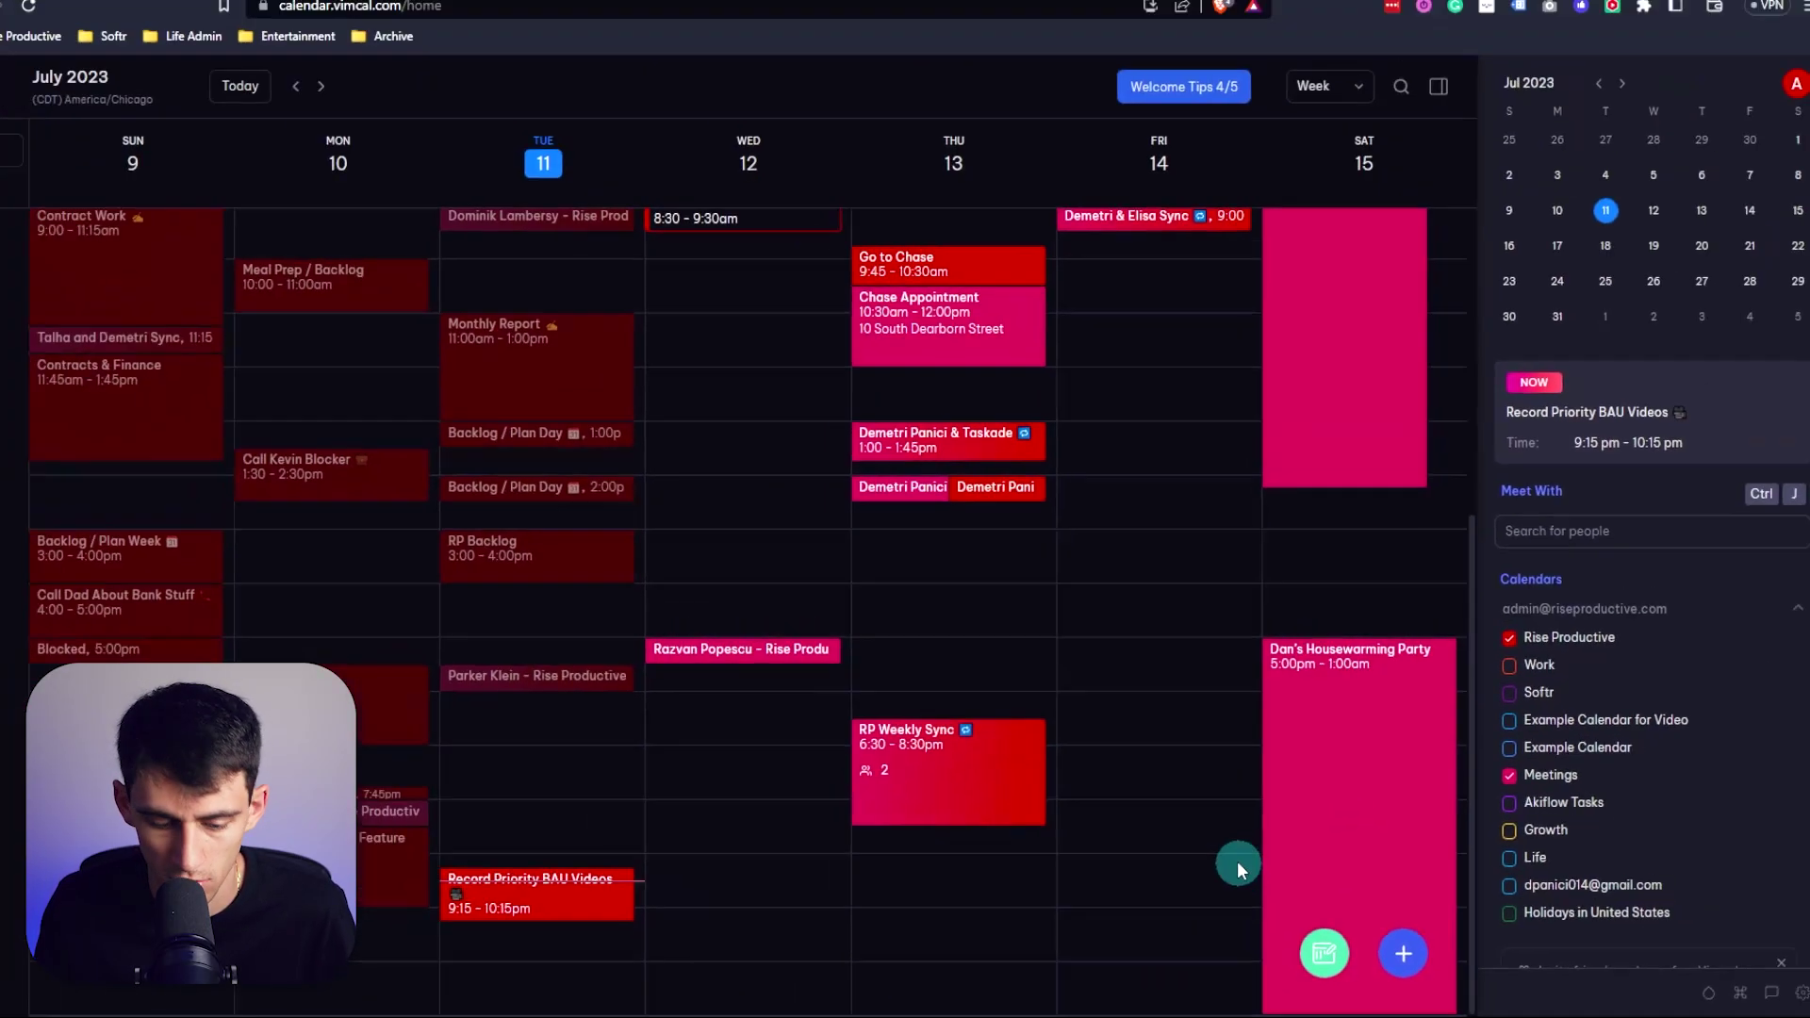
Create availability slots for Thursday 7:30–9:45am and Wednesday 9:45am–12pm
{"action": "key", "text": "a"}
{"action": "left_click", "coordinate": [1389, 364]}
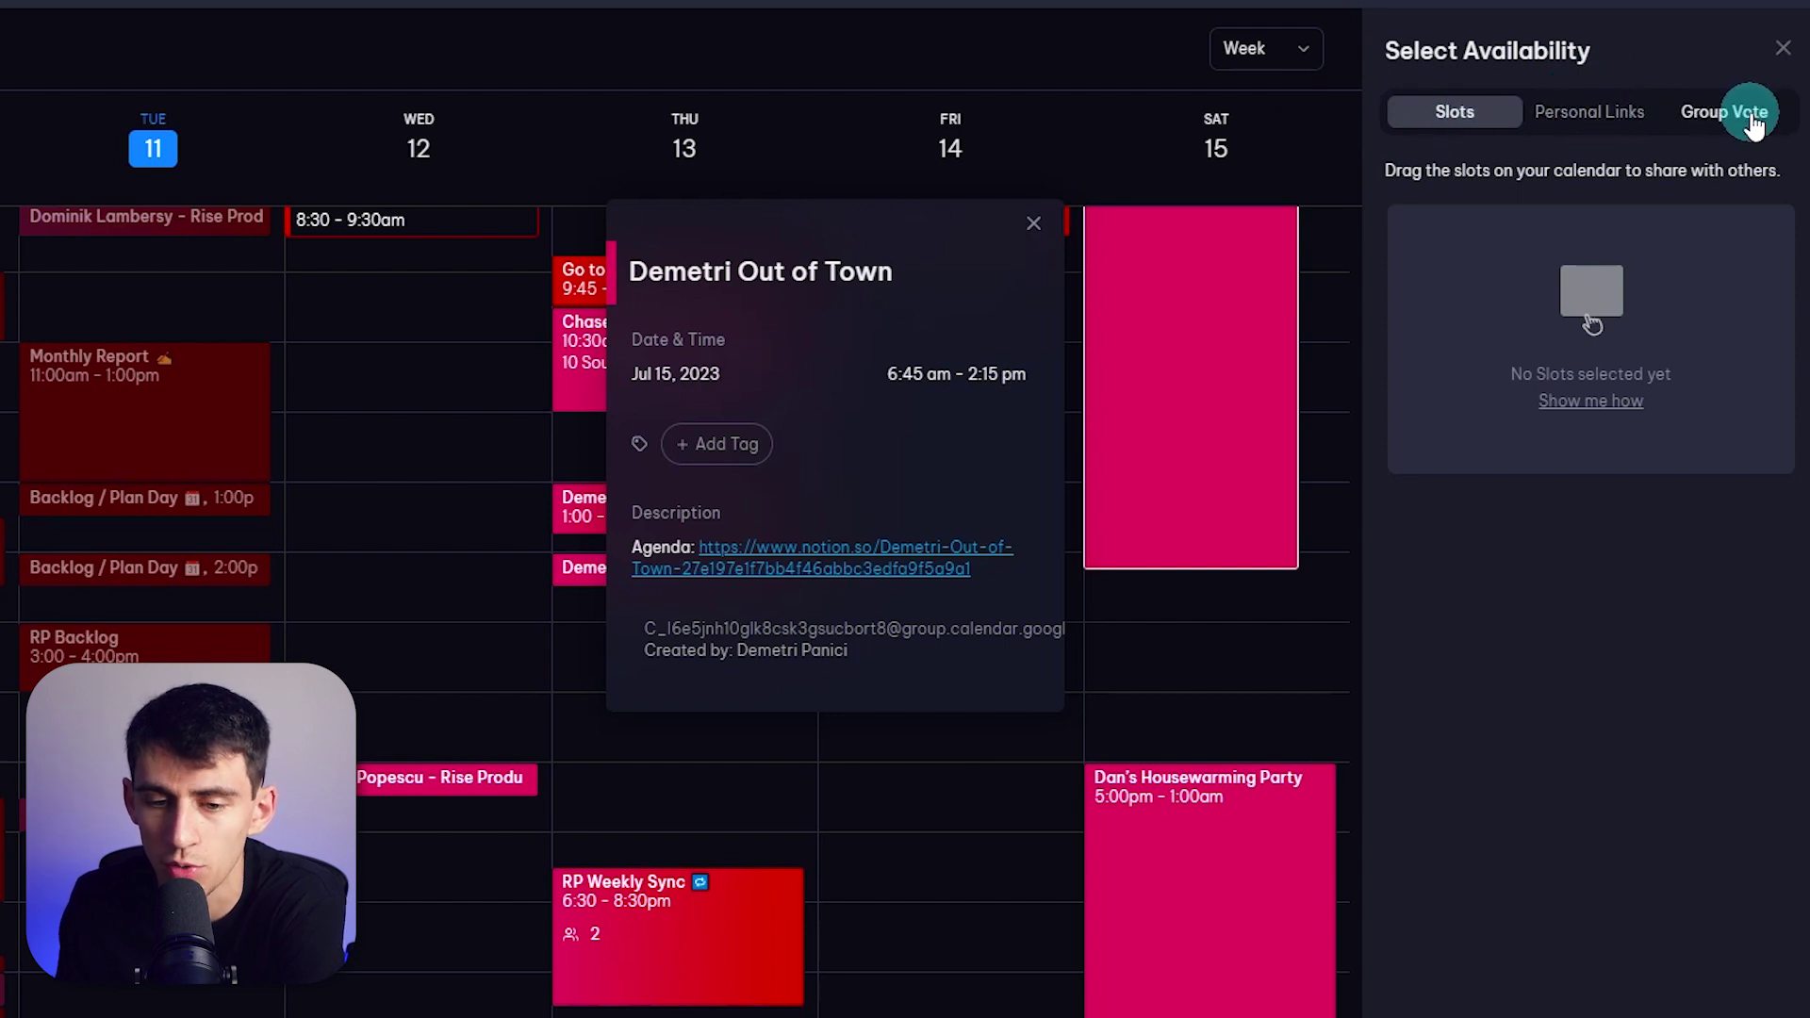
{"action": "left_click", "coordinate": [883, 823]}
{"action": "scroll", "coordinate": [381, 694], "scroll_direction": "up", "scroll_amount": 5}
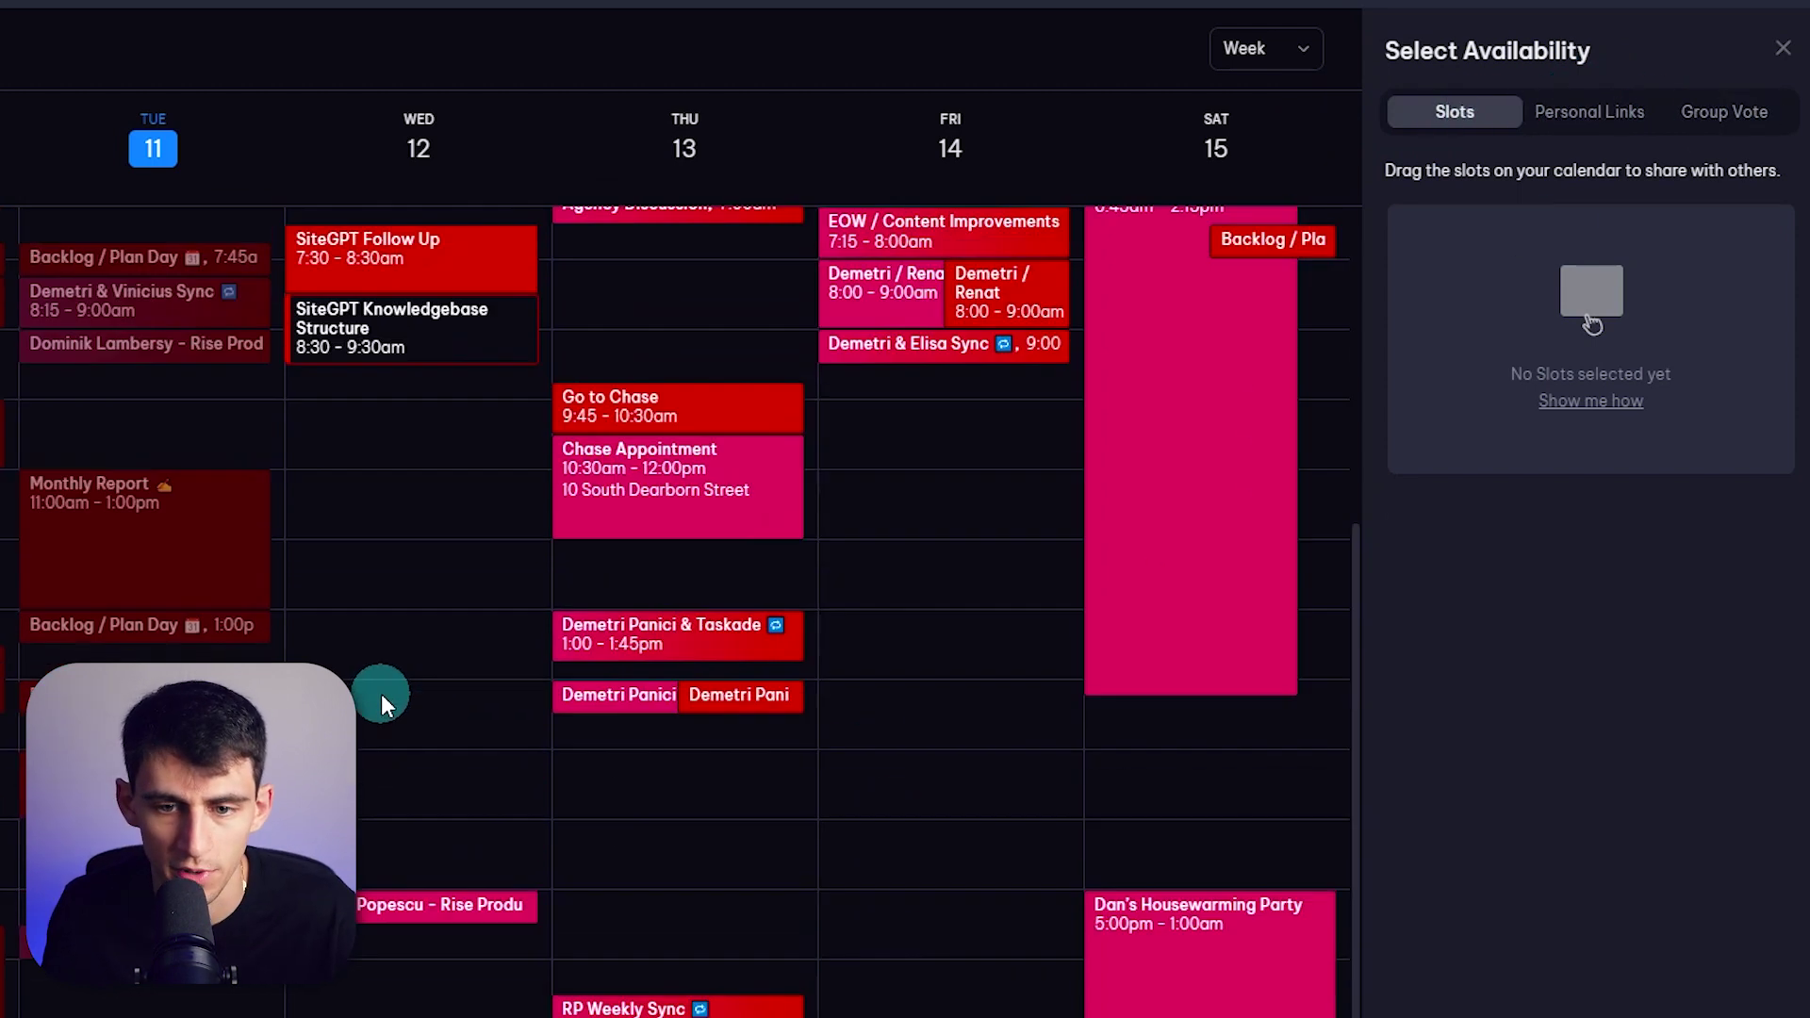
{"action": "left_click_drag", "start_coordinate": [629, 494], "coordinate": [627, 636]}
{"action": "left_click_drag", "start_coordinate": [370, 653], "coordinate": [364, 792]}
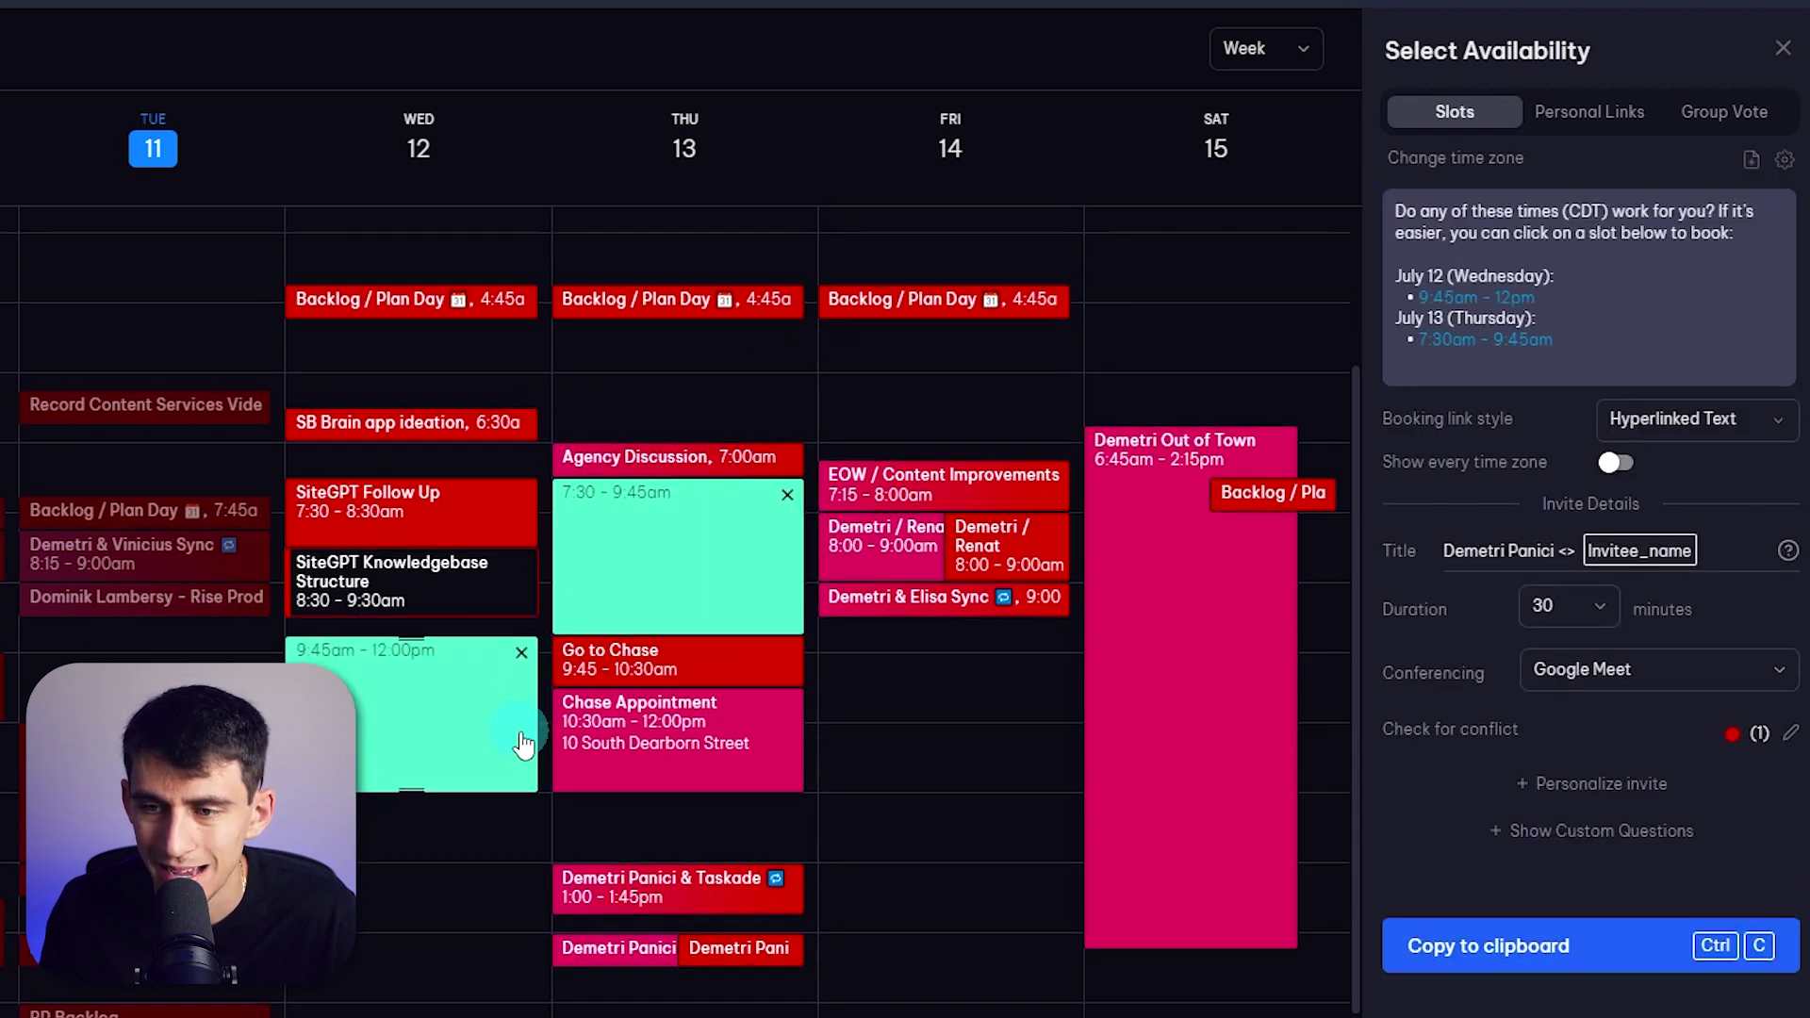
{"action": "scroll", "coordinate": [524, 745], "scroll_direction": "down", "scroll_amount": 2}
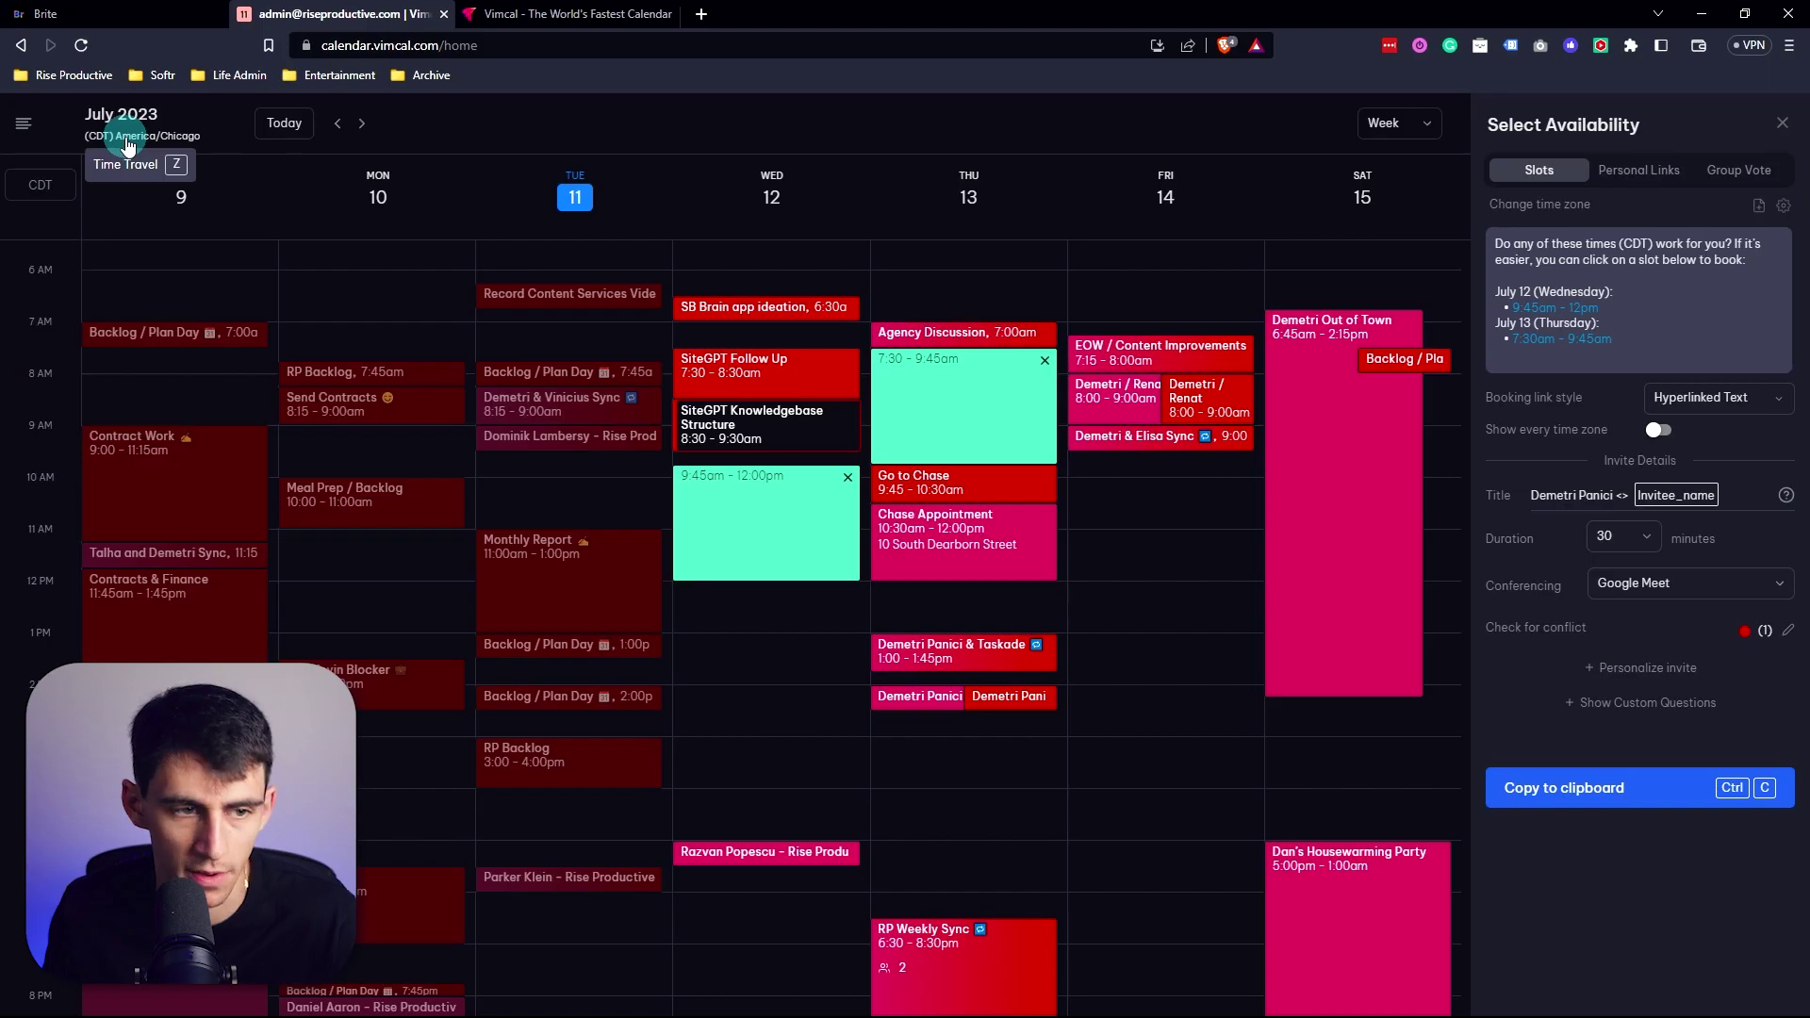
Switch to Europe/Berlin (CEST) time, show every time zone, and copy the availability text
{"action": "left_click", "coordinate": [127, 141]}
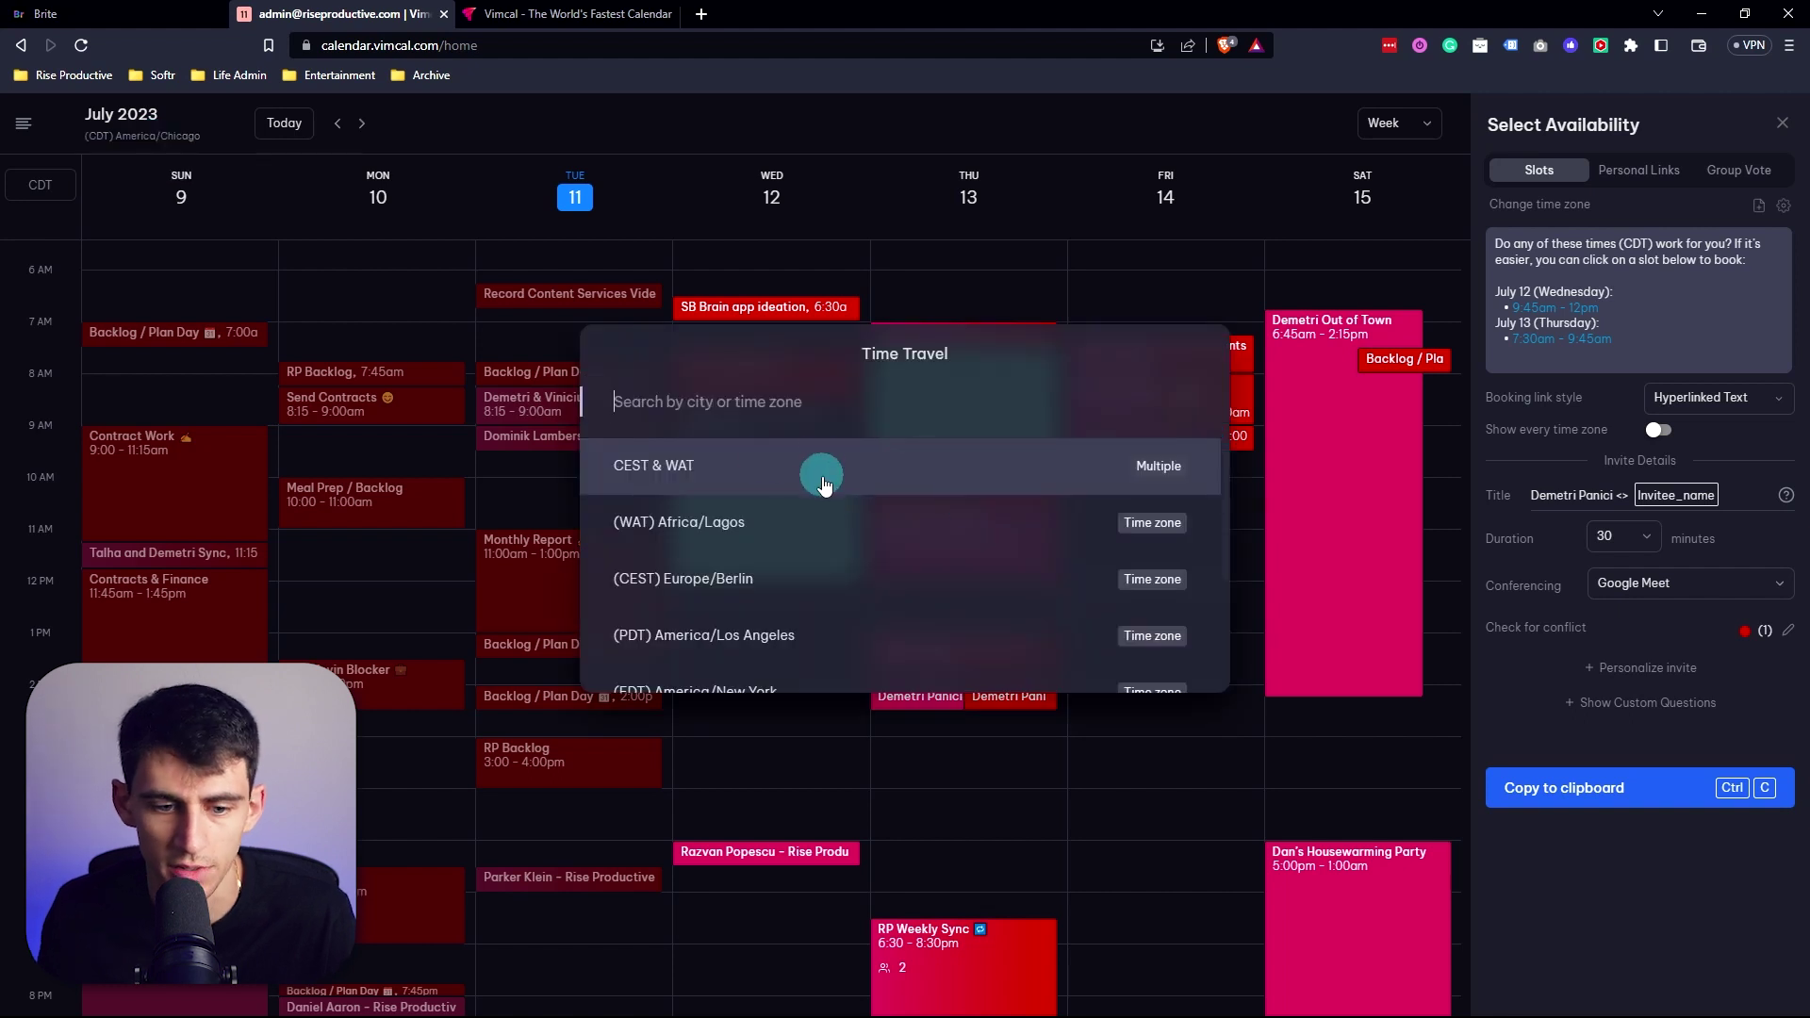
{"action": "scroll", "coordinate": [820, 498], "scroll_direction": "down", "scroll_amount": 2}
{"action": "left_click", "coordinate": [795, 486]}
{"action": "left_click", "coordinate": [71, 546]}
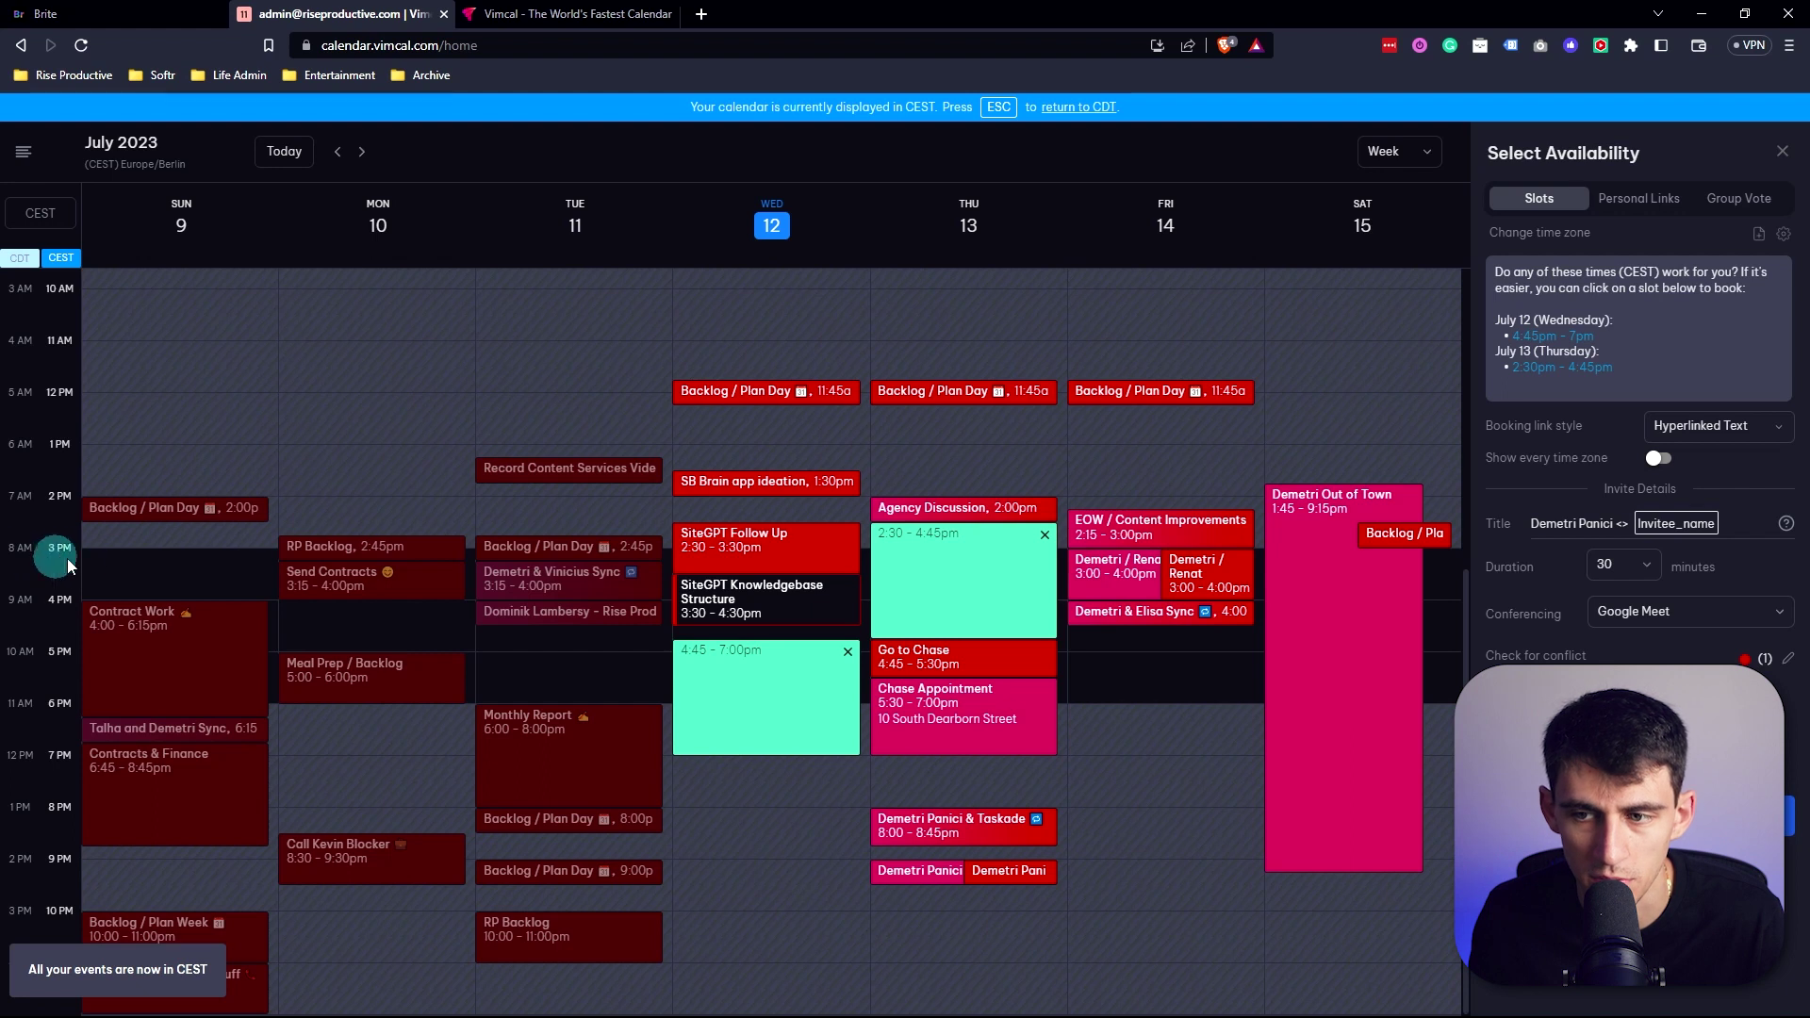
{"action": "left_click", "coordinate": [1656, 459]}
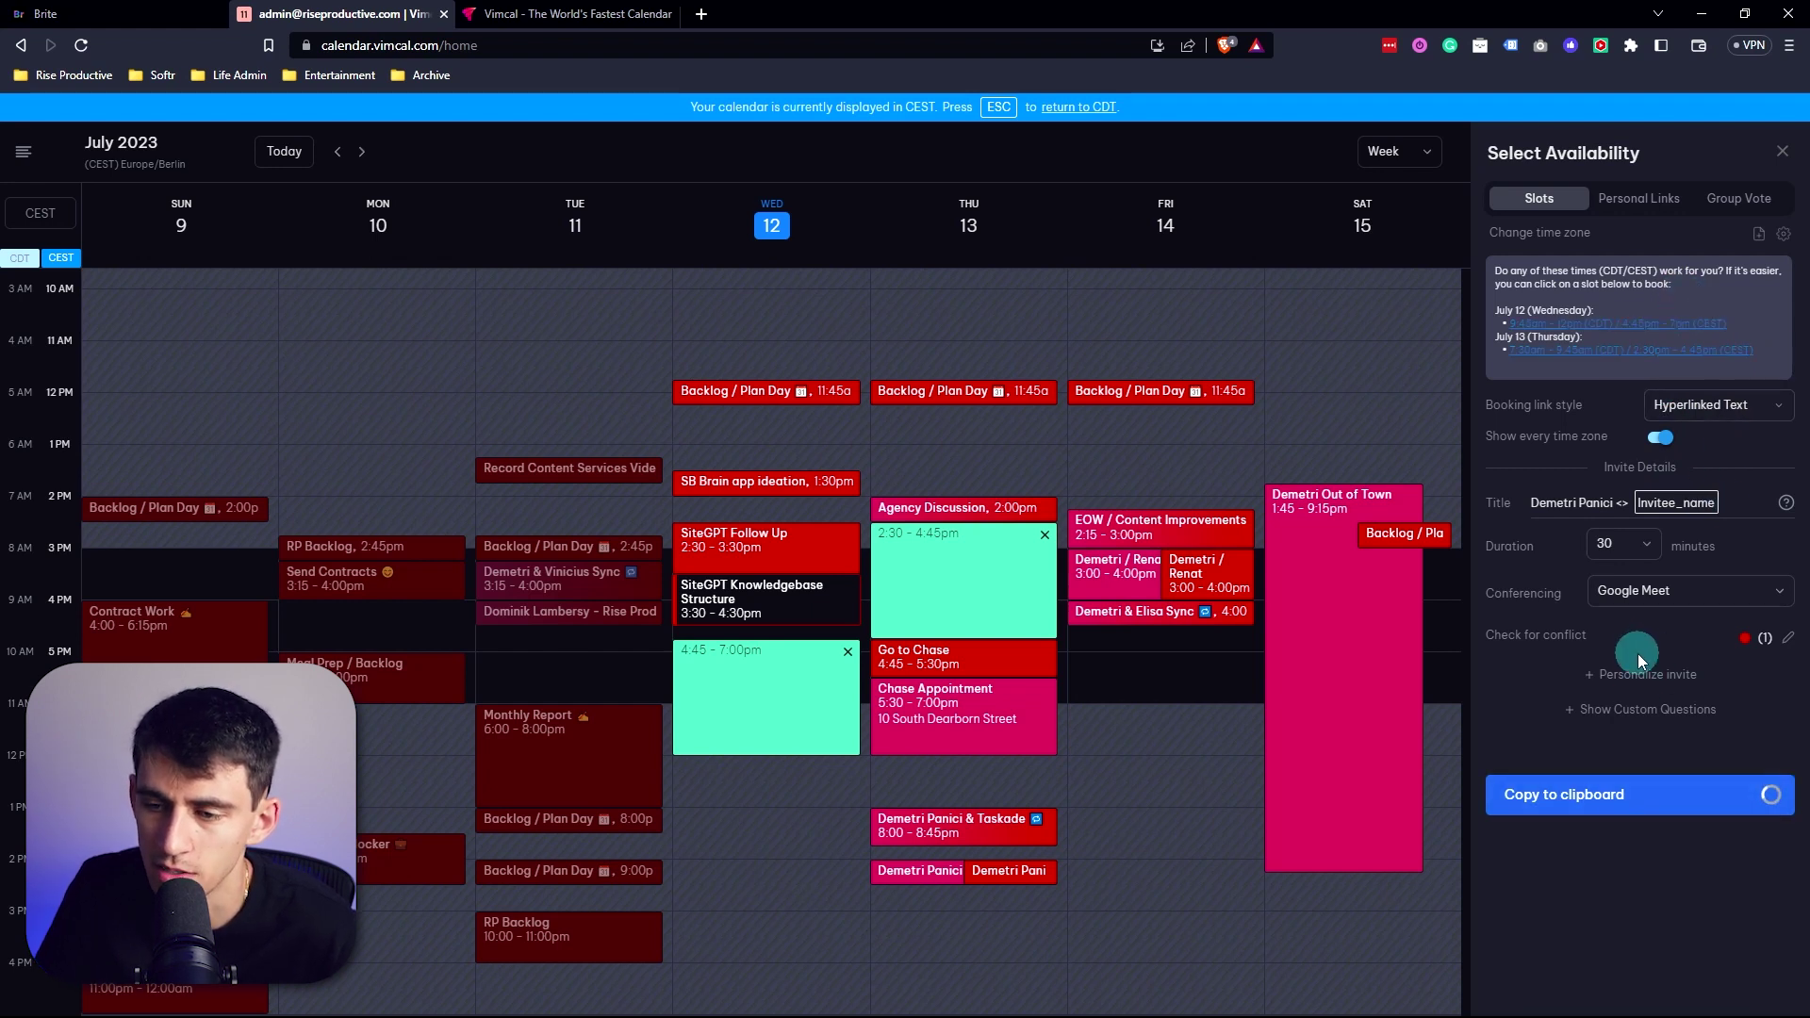
{"action": "key", "text": "Escape"}
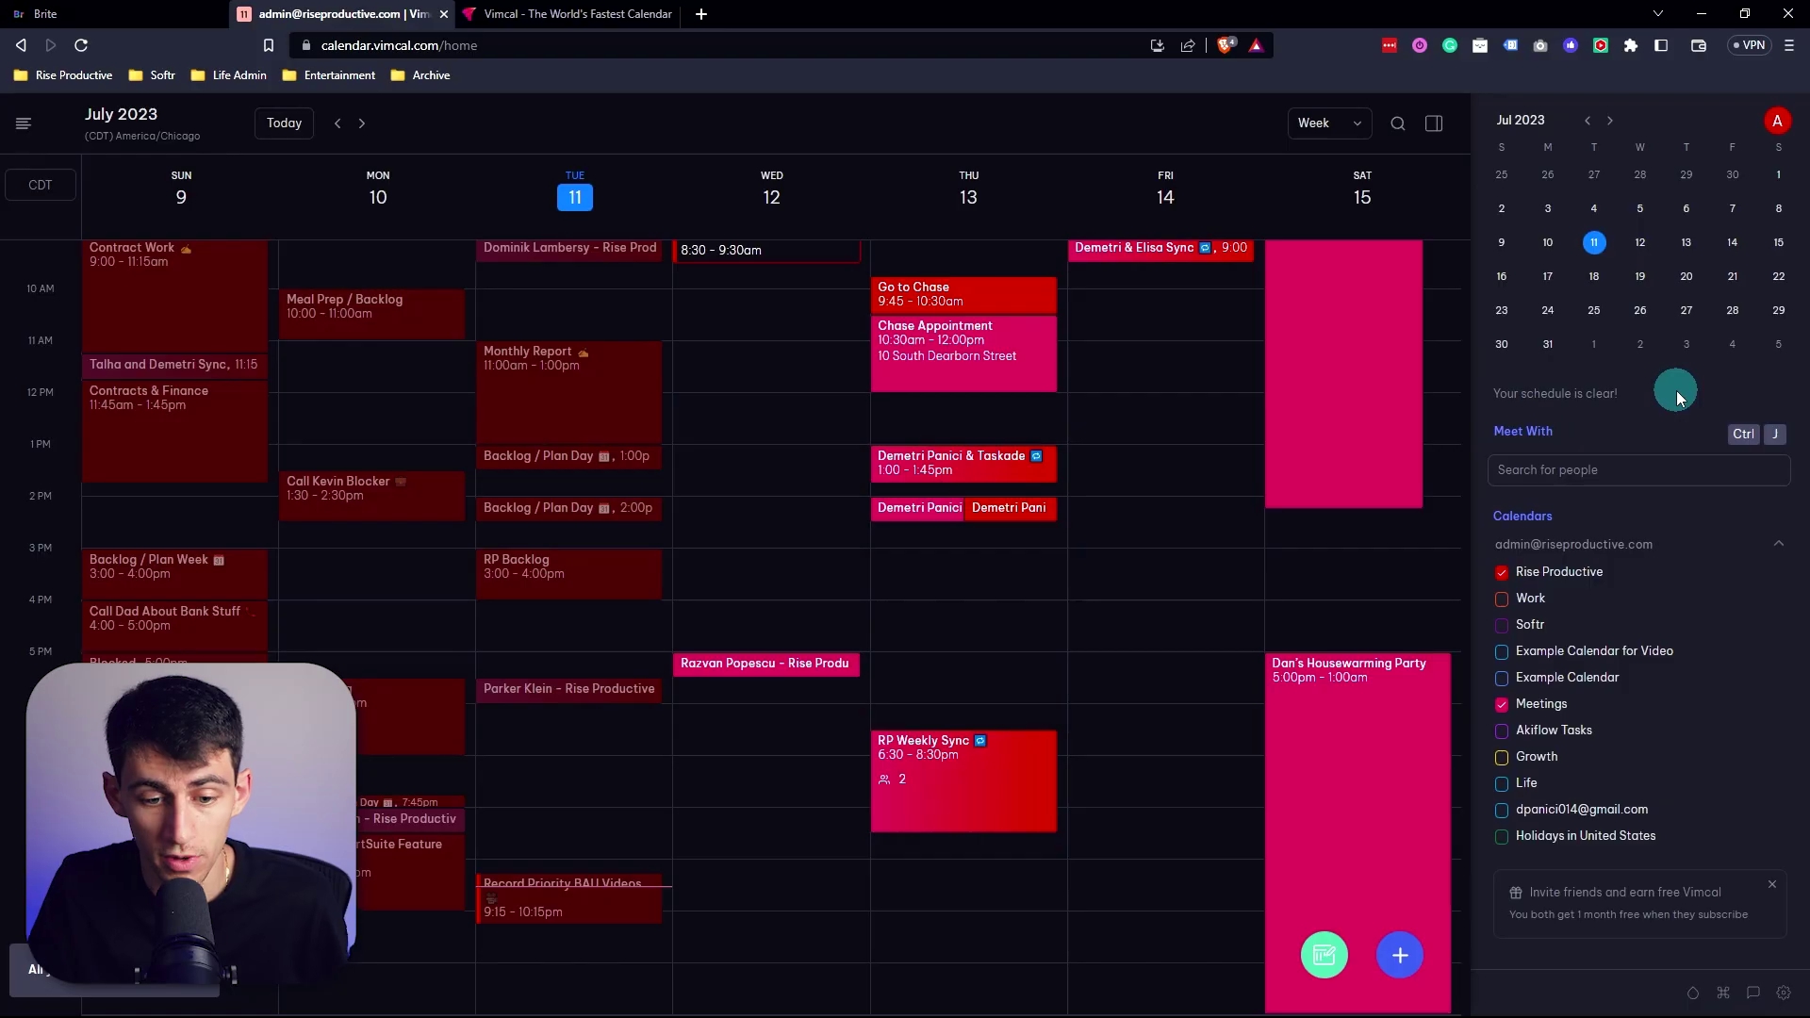
{"action": "key", "text": "super+3"}
Paste the availability into the new Gmail message and open the first slot's booking link
{"action": "type", "text": "Do any of these times (CDT/CEST) work for you? If it's easier, you can click on a slot below to book:  July 12 (Wednesday): • 9:45am - 12pm (CDT) / 4:45pm - 7pm (CEST) July 13 (Thursday): • 7:30am - 9:45am (CDT) / 2:30pm - 4:45pm (CEST)"}
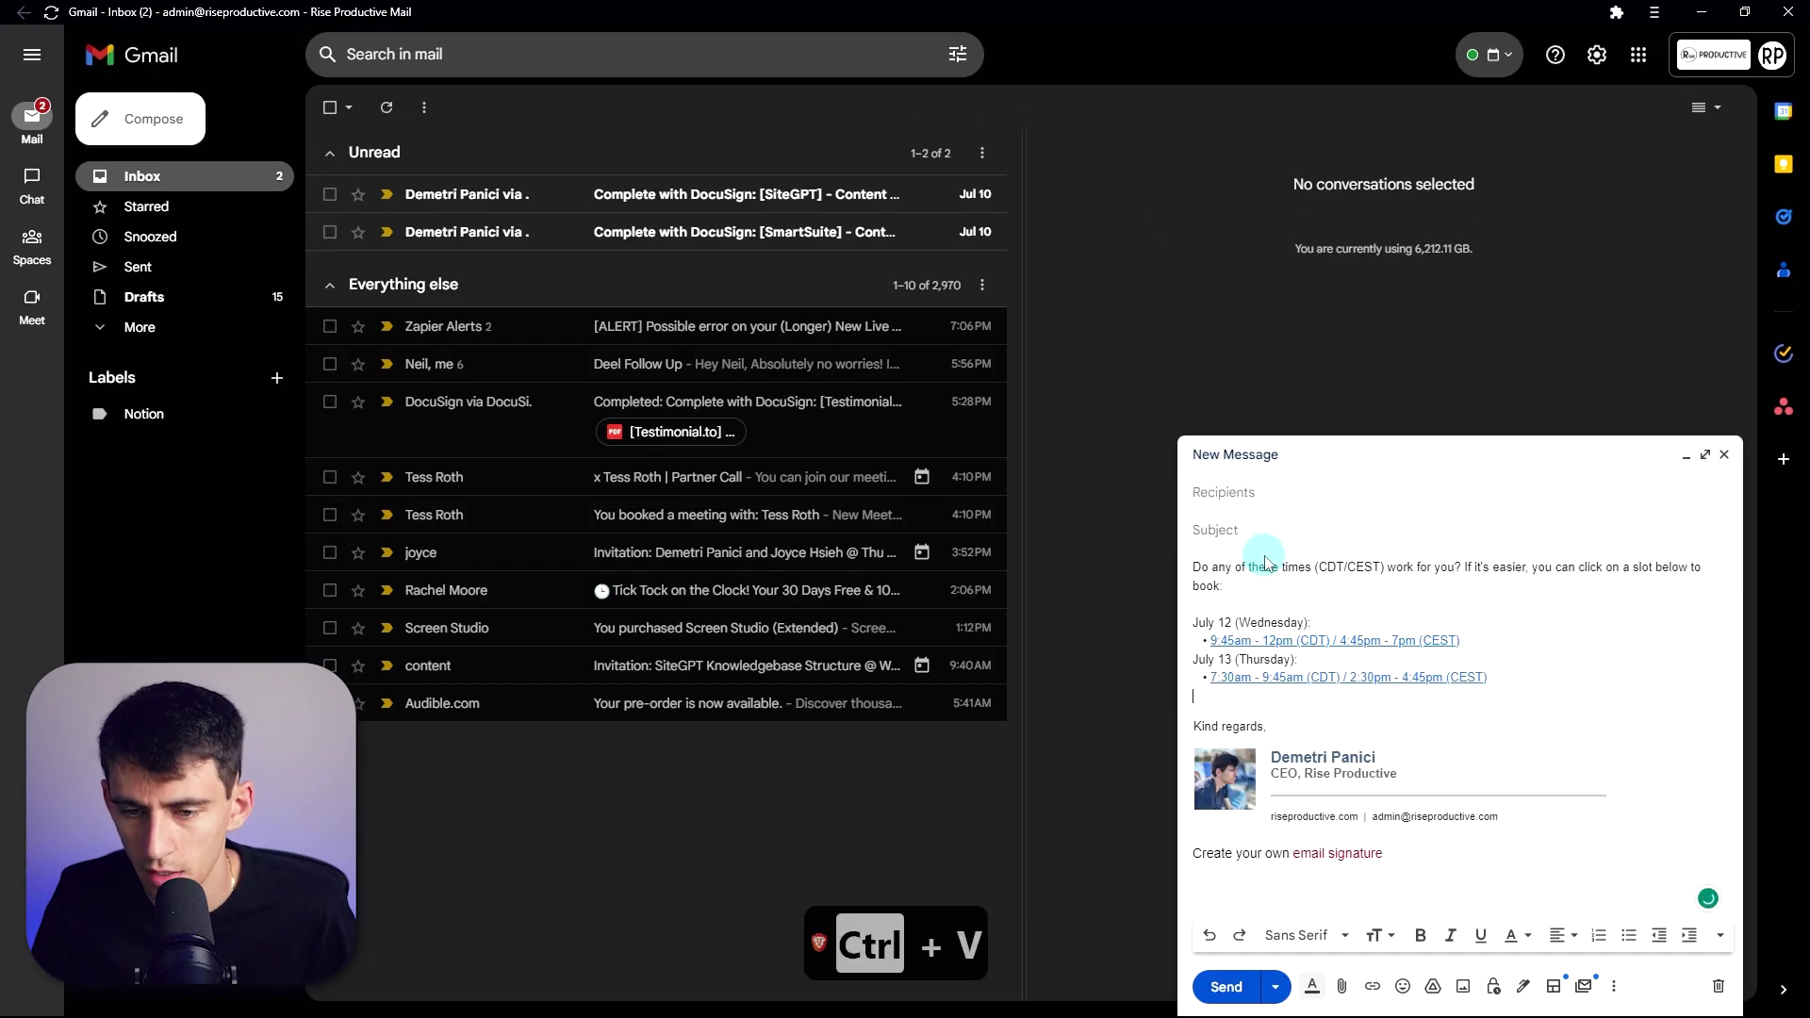
{"action": "left_click", "coordinate": [1353, 642]}
{"action": "left_click", "coordinate": [1367, 664]}
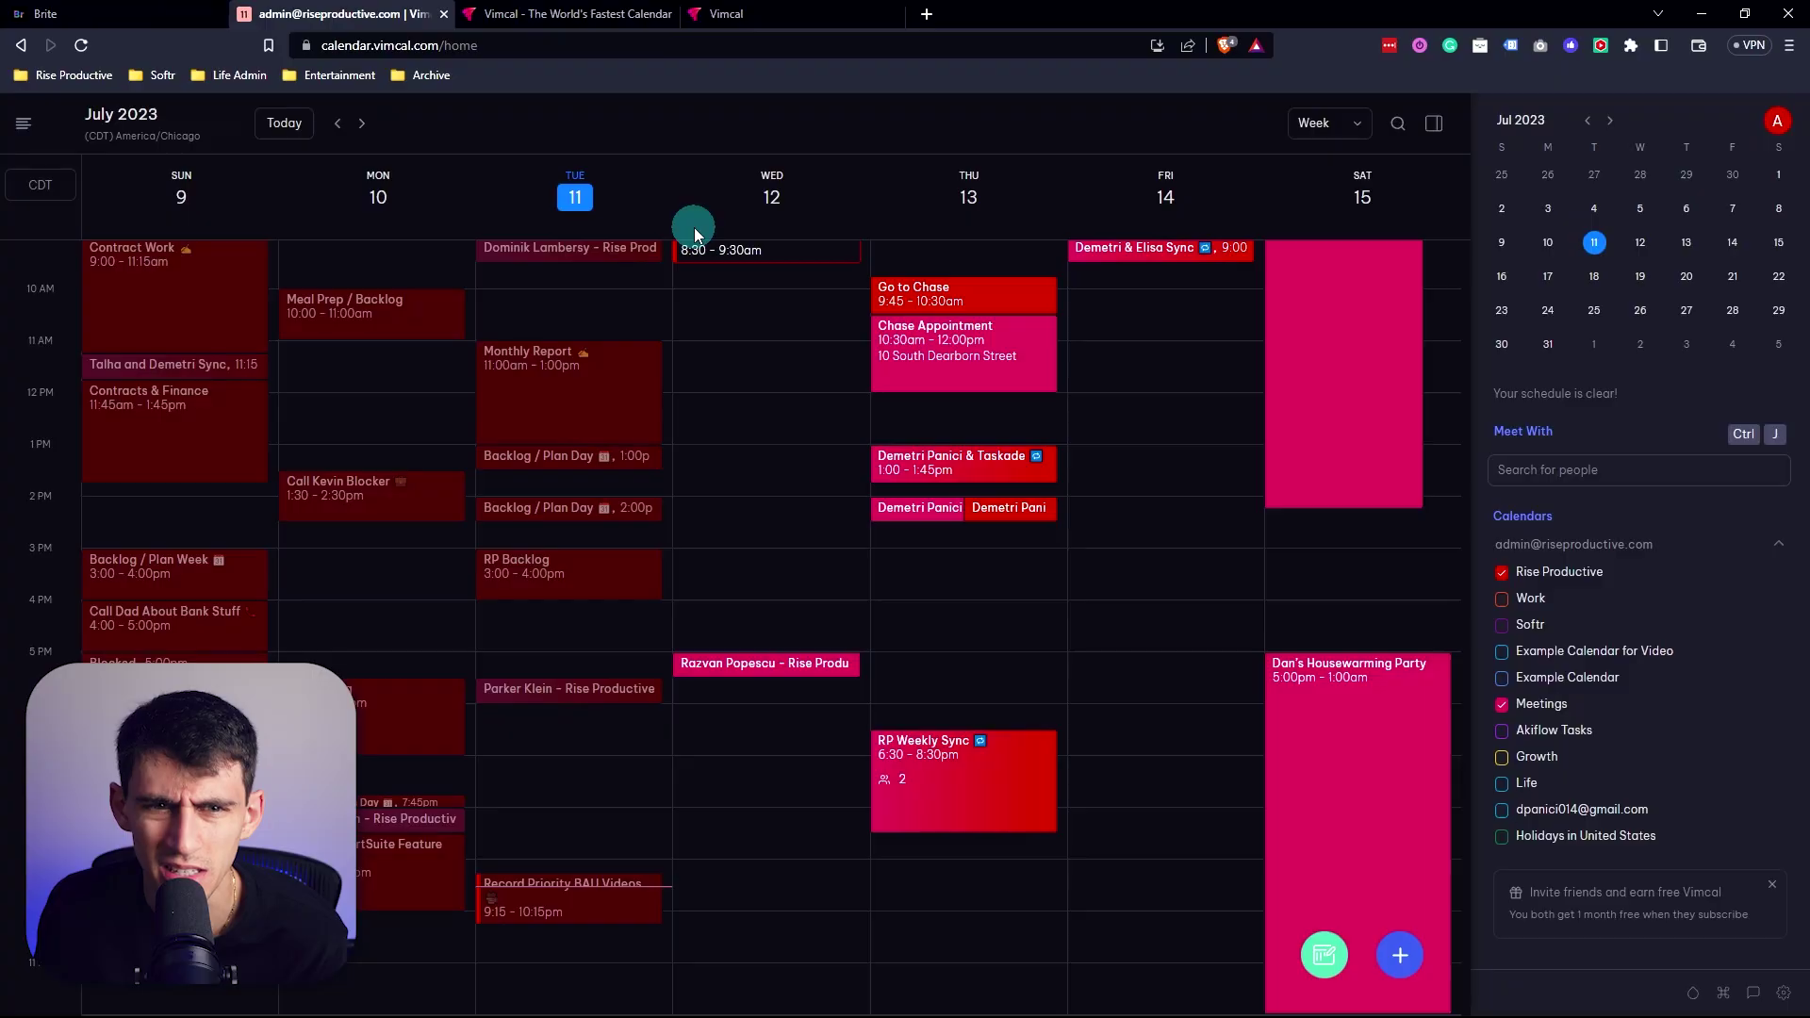
Alt+Tab over to the Gmail draft holding the emailed availability
{"action": "key", "text": "alt+Tab"}
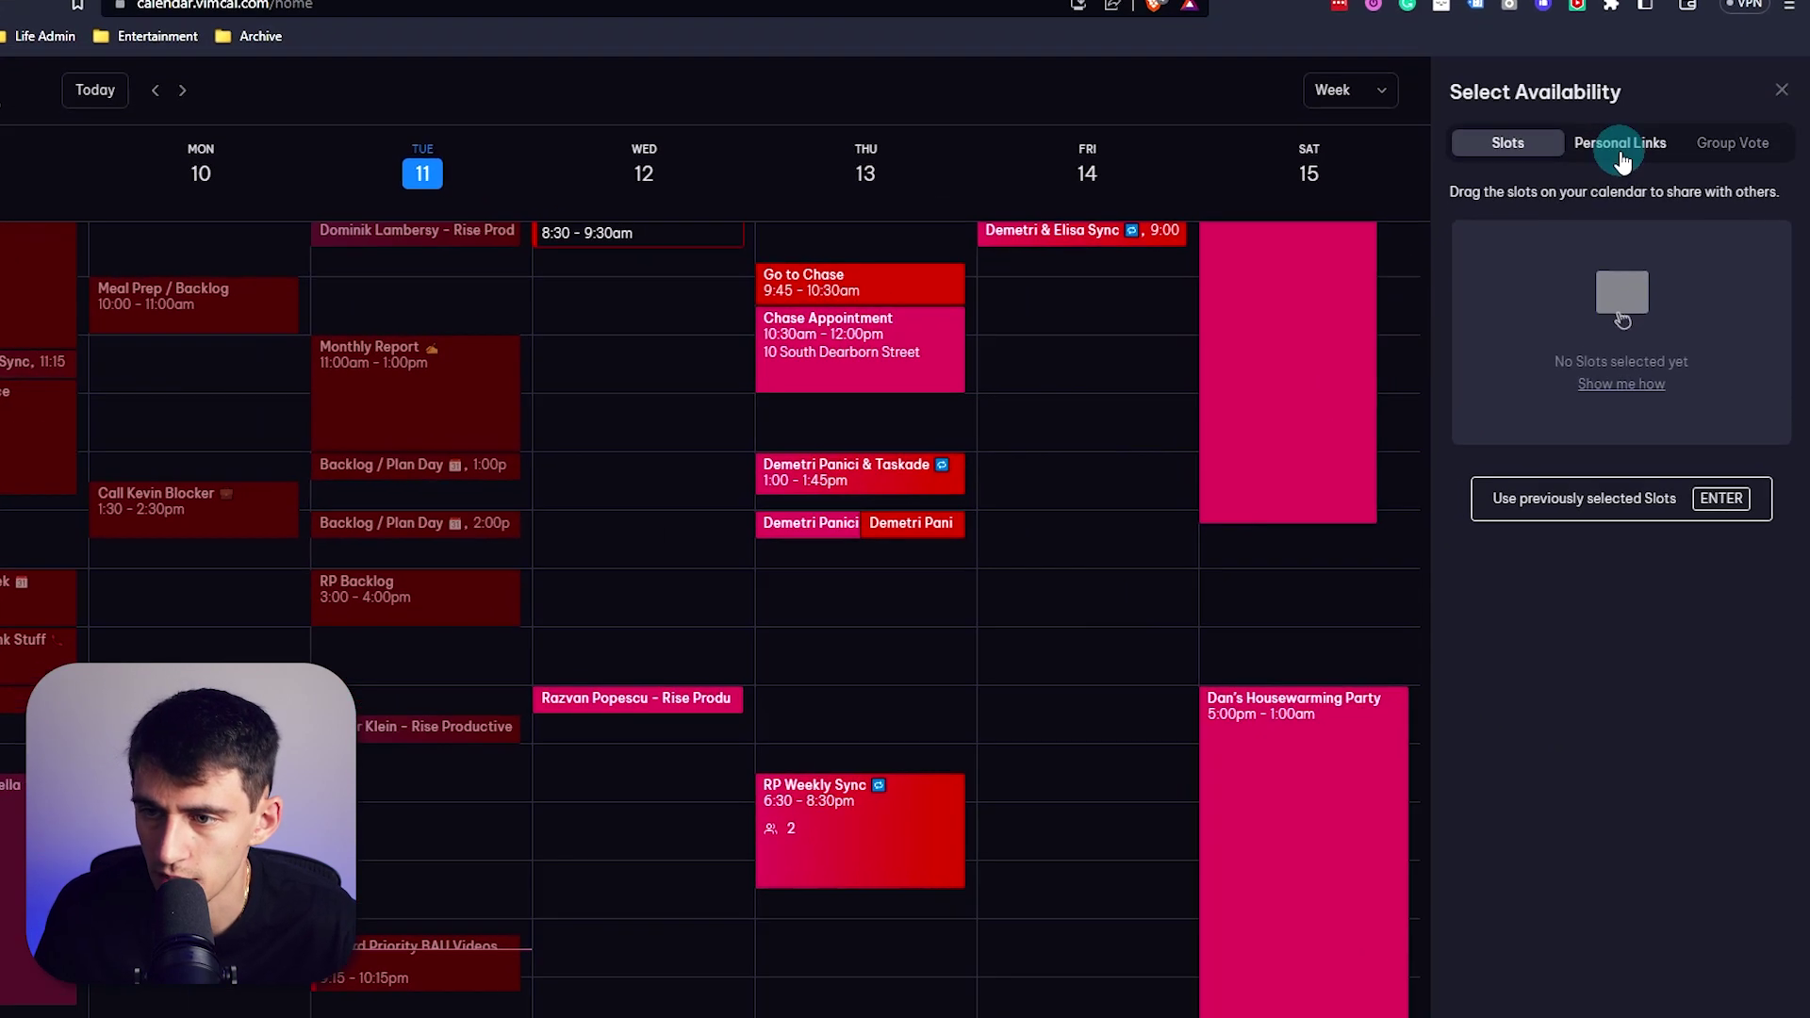
Open the 30 Minute Meeting personal link in the editor, check its label help, and save it
{"action": "left_click", "coordinate": [1639, 169]}
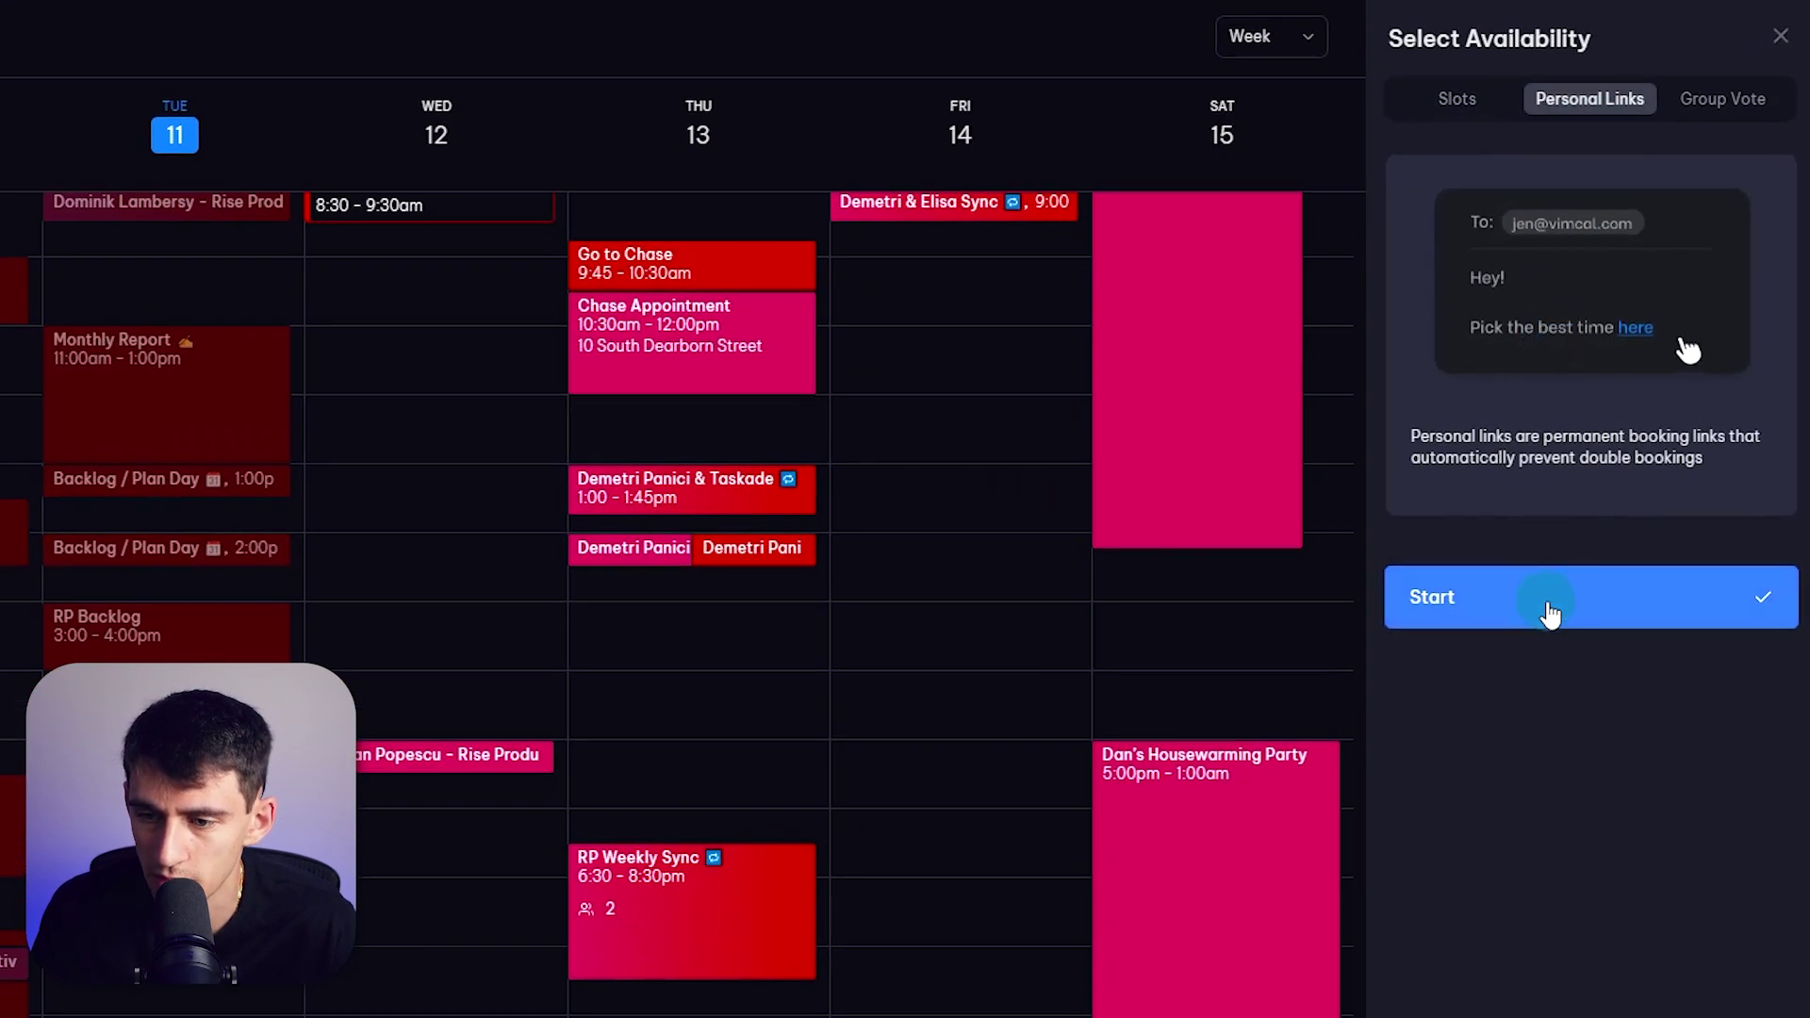
{"action": "left_click", "coordinate": [1547, 604]}
{"action": "mouse_move", "coordinate": [1502, 330]}
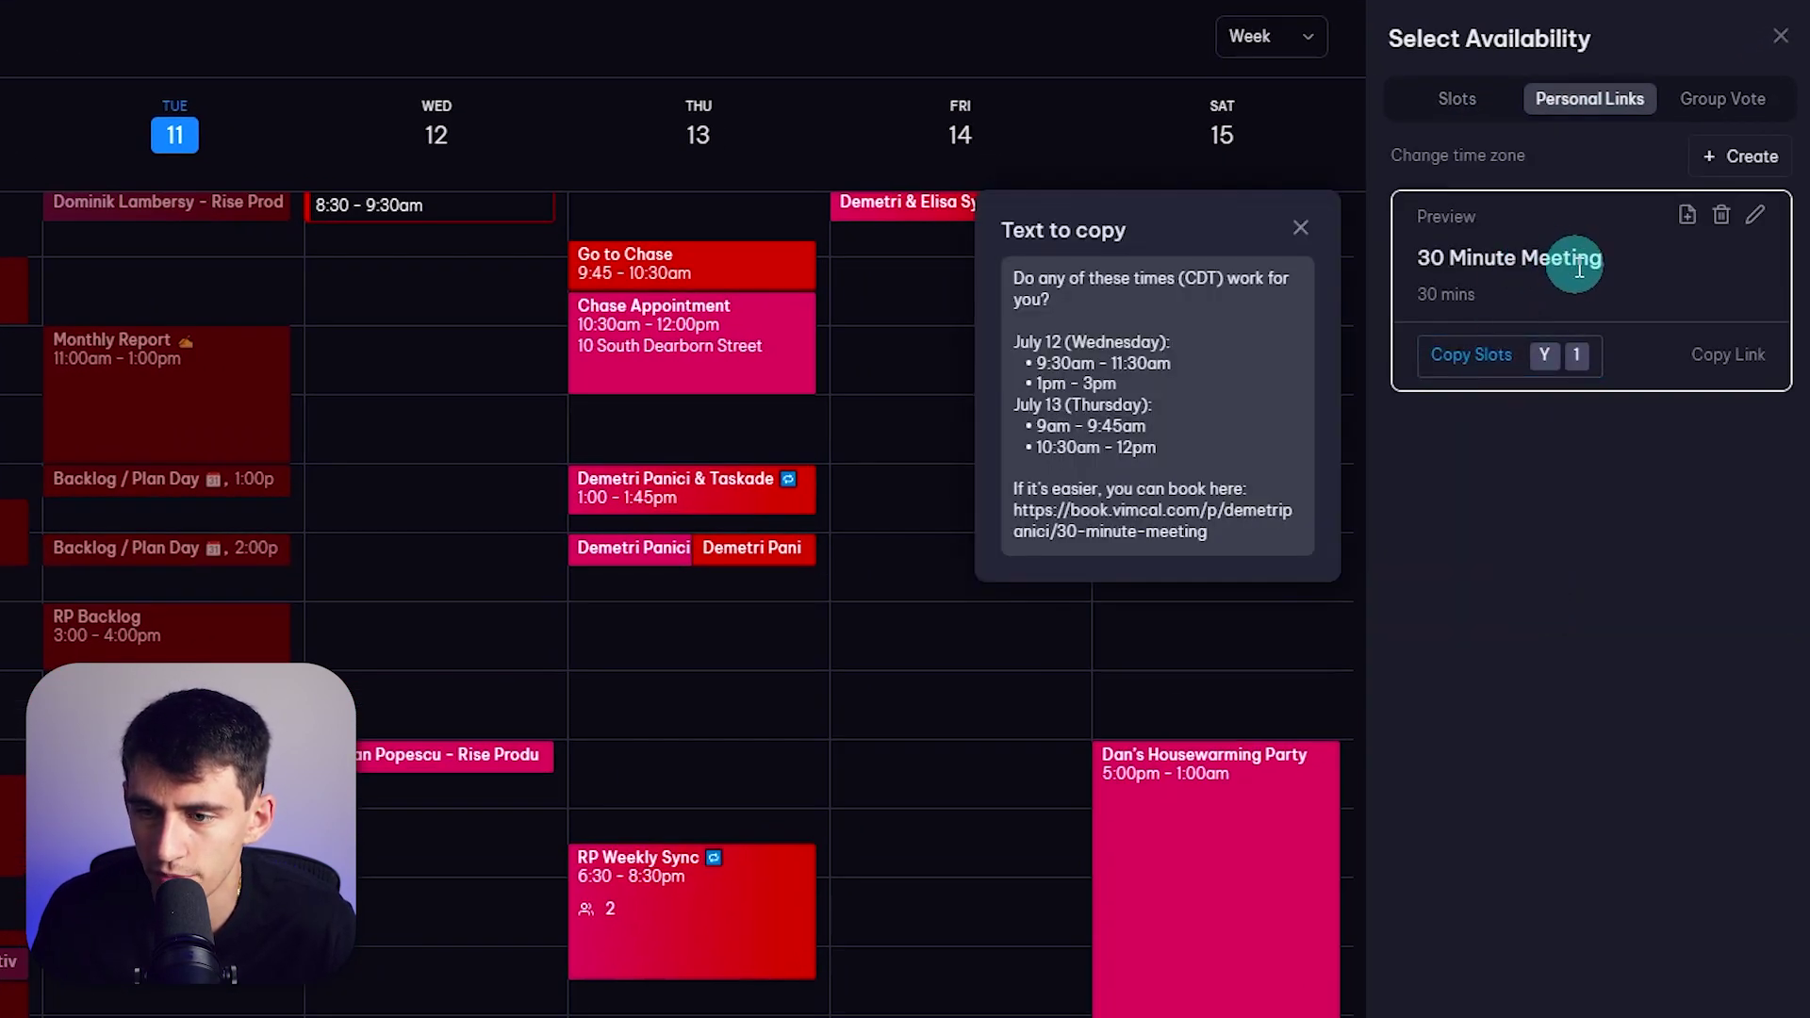
{"action": "left_click", "coordinate": [1755, 217]}
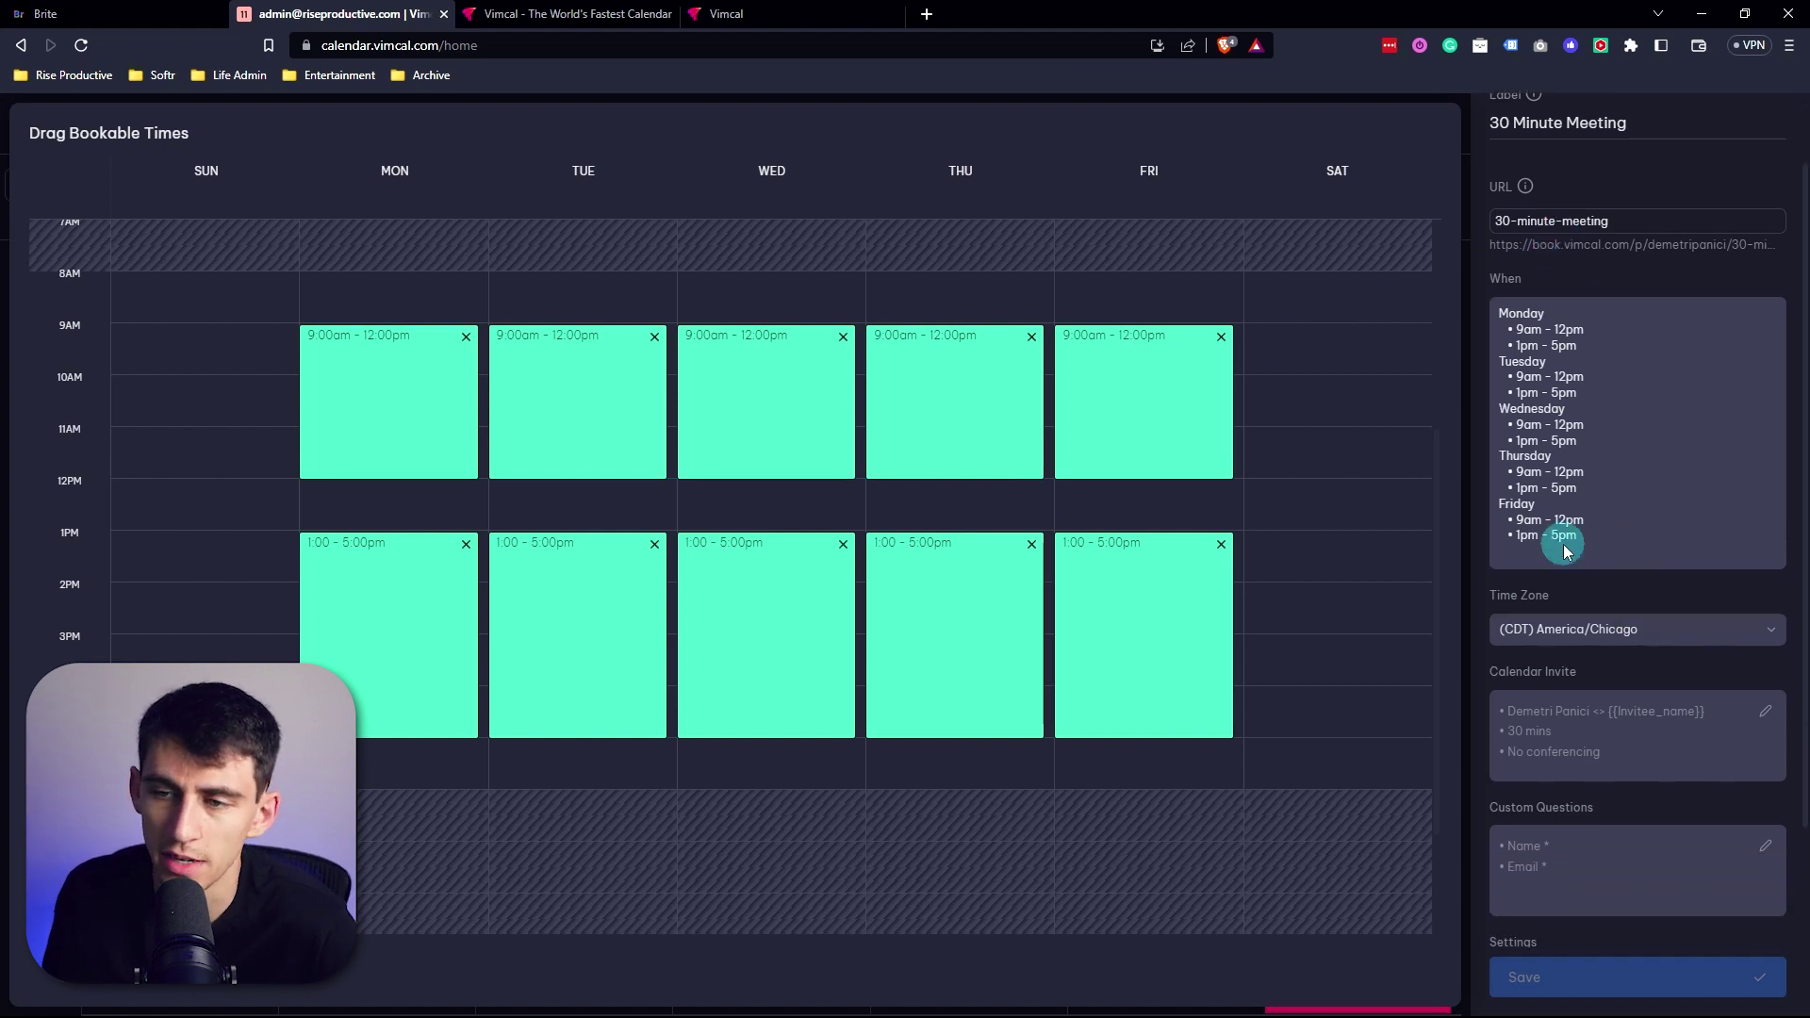
{"action": "left_click", "coordinate": [1518, 169]}
{"action": "scroll", "coordinate": [1695, 502], "scroll_direction": "down", "scroll_amount": 5}
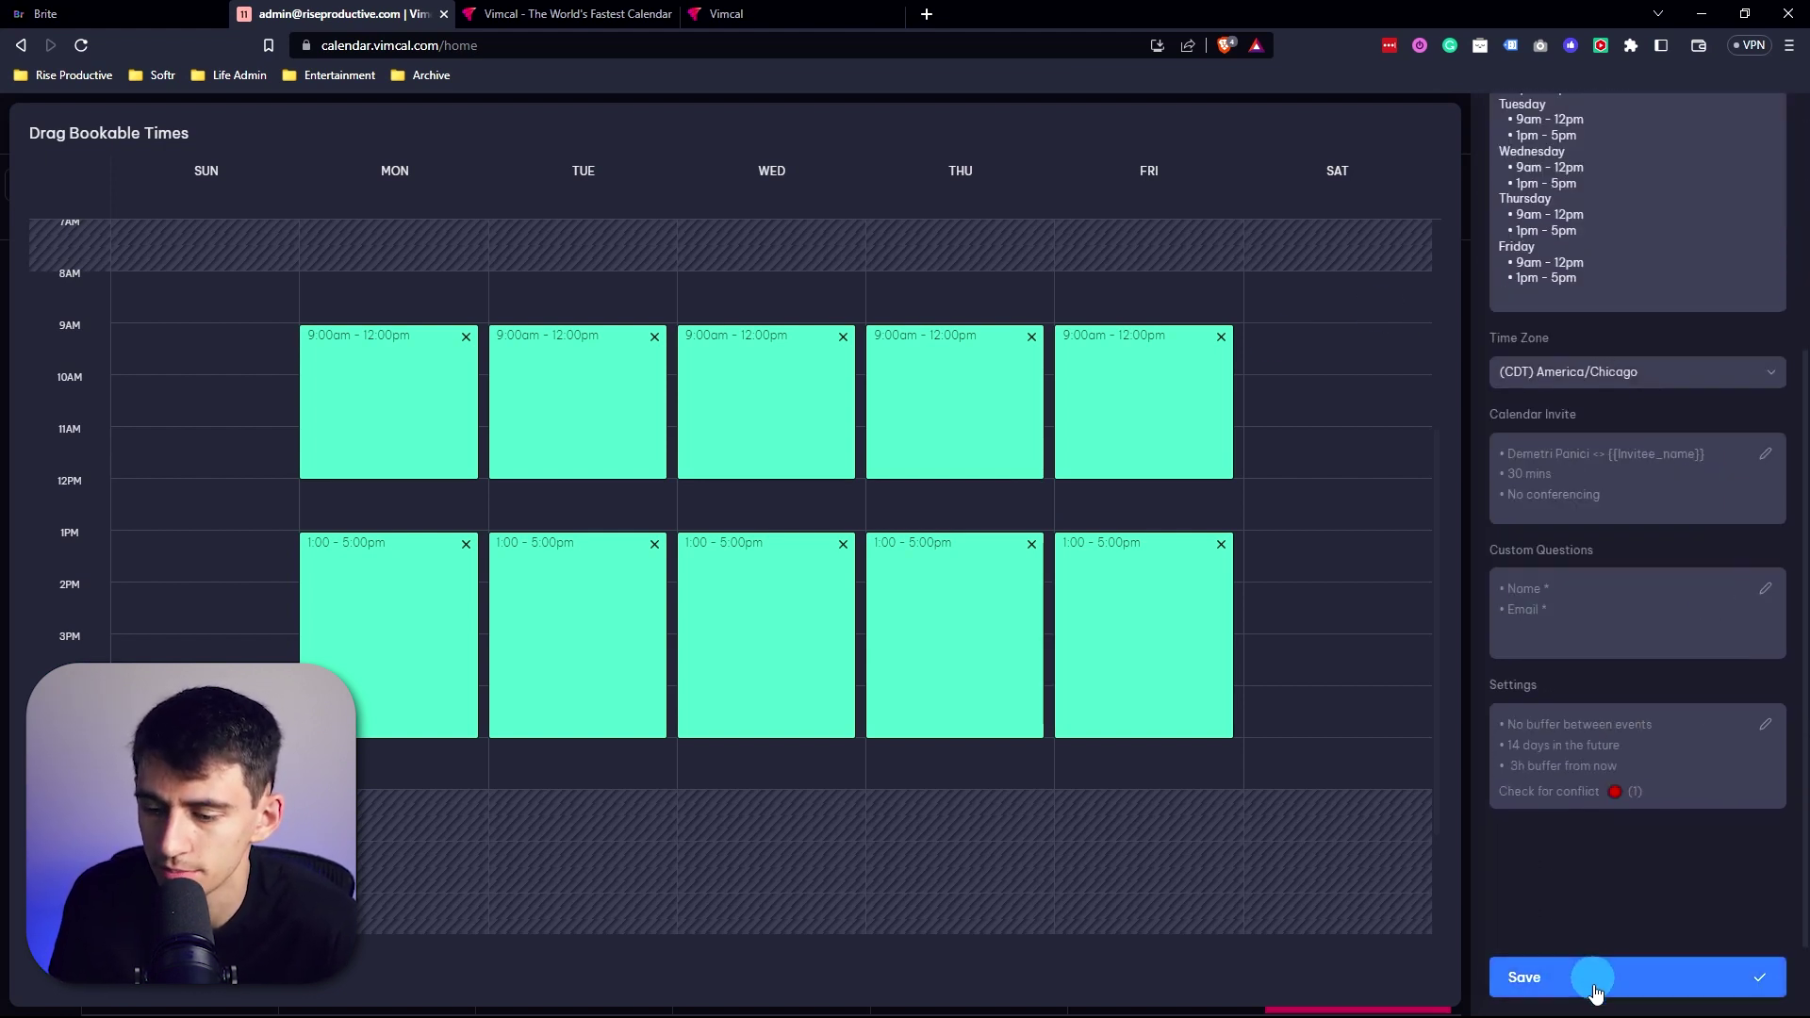
{"action": "left_click", "coordinate": [1596, 976]}
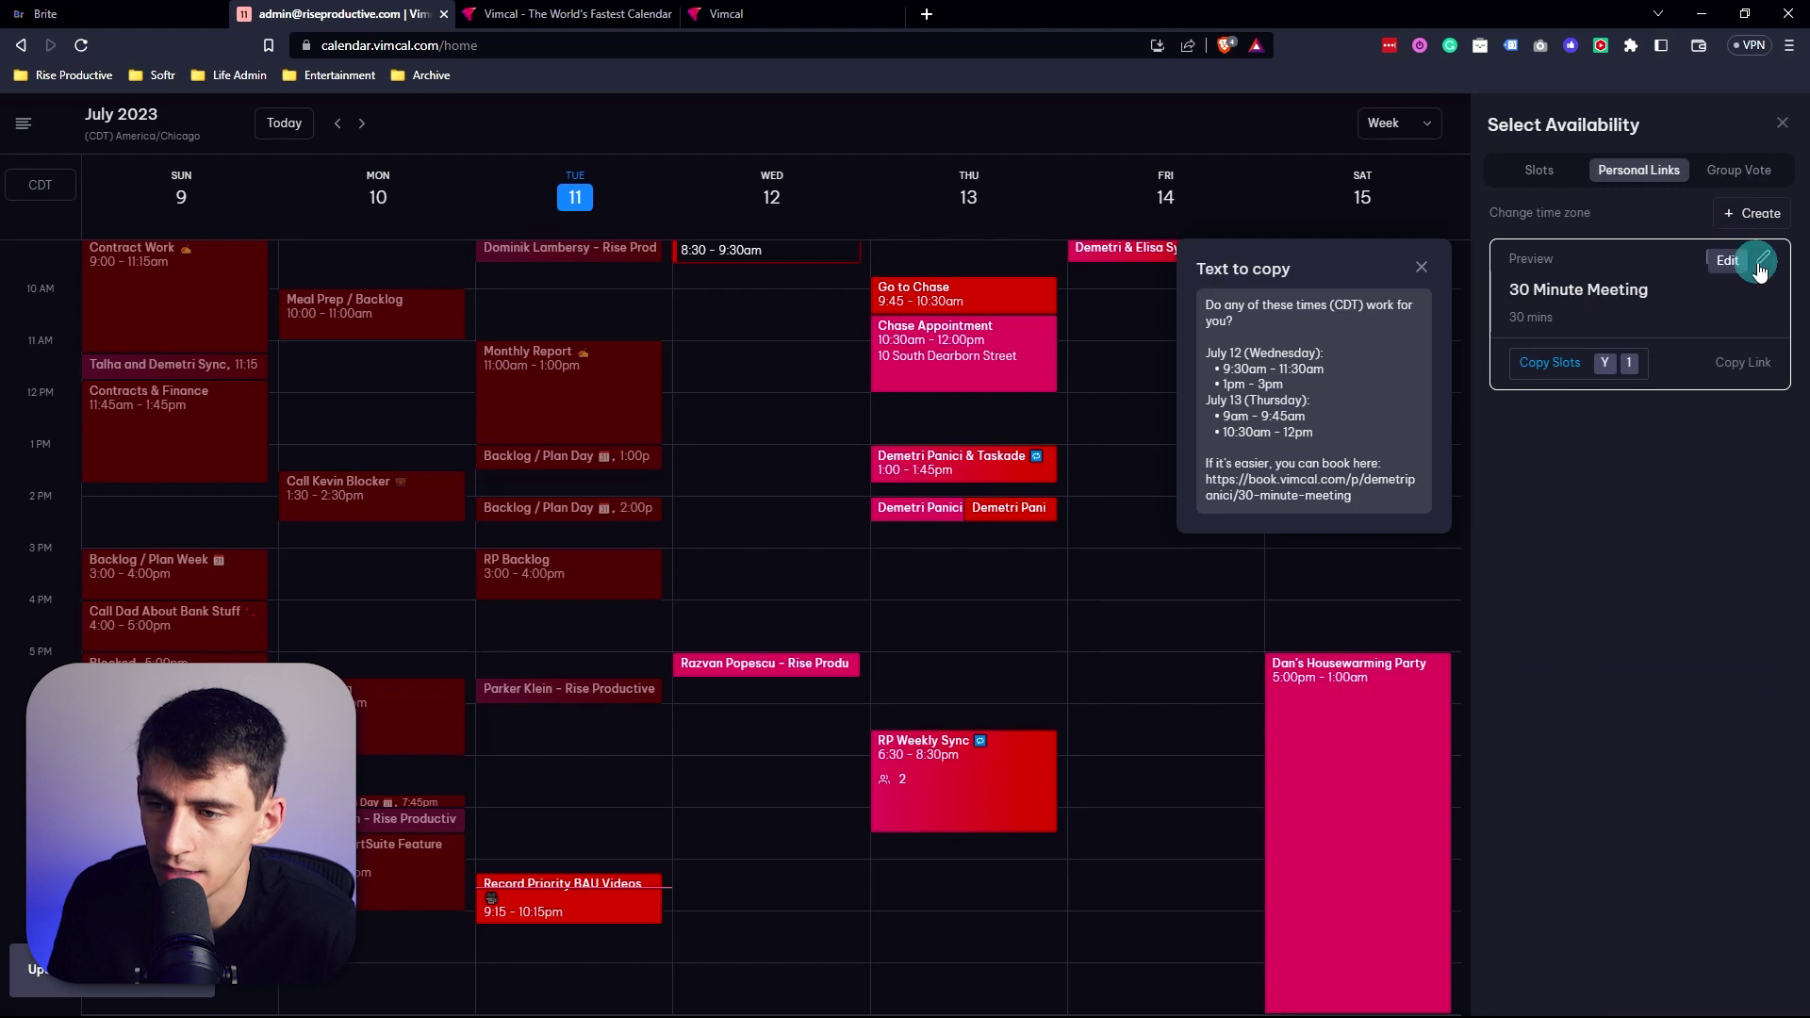
Make the 30 Minute Meeting link also check the Meetings calendar for conflicts, then save
{"action": "left_click", "coordinate": [1761, 259]}
{"action": "left_click", "coordinate": [1596, 790]}
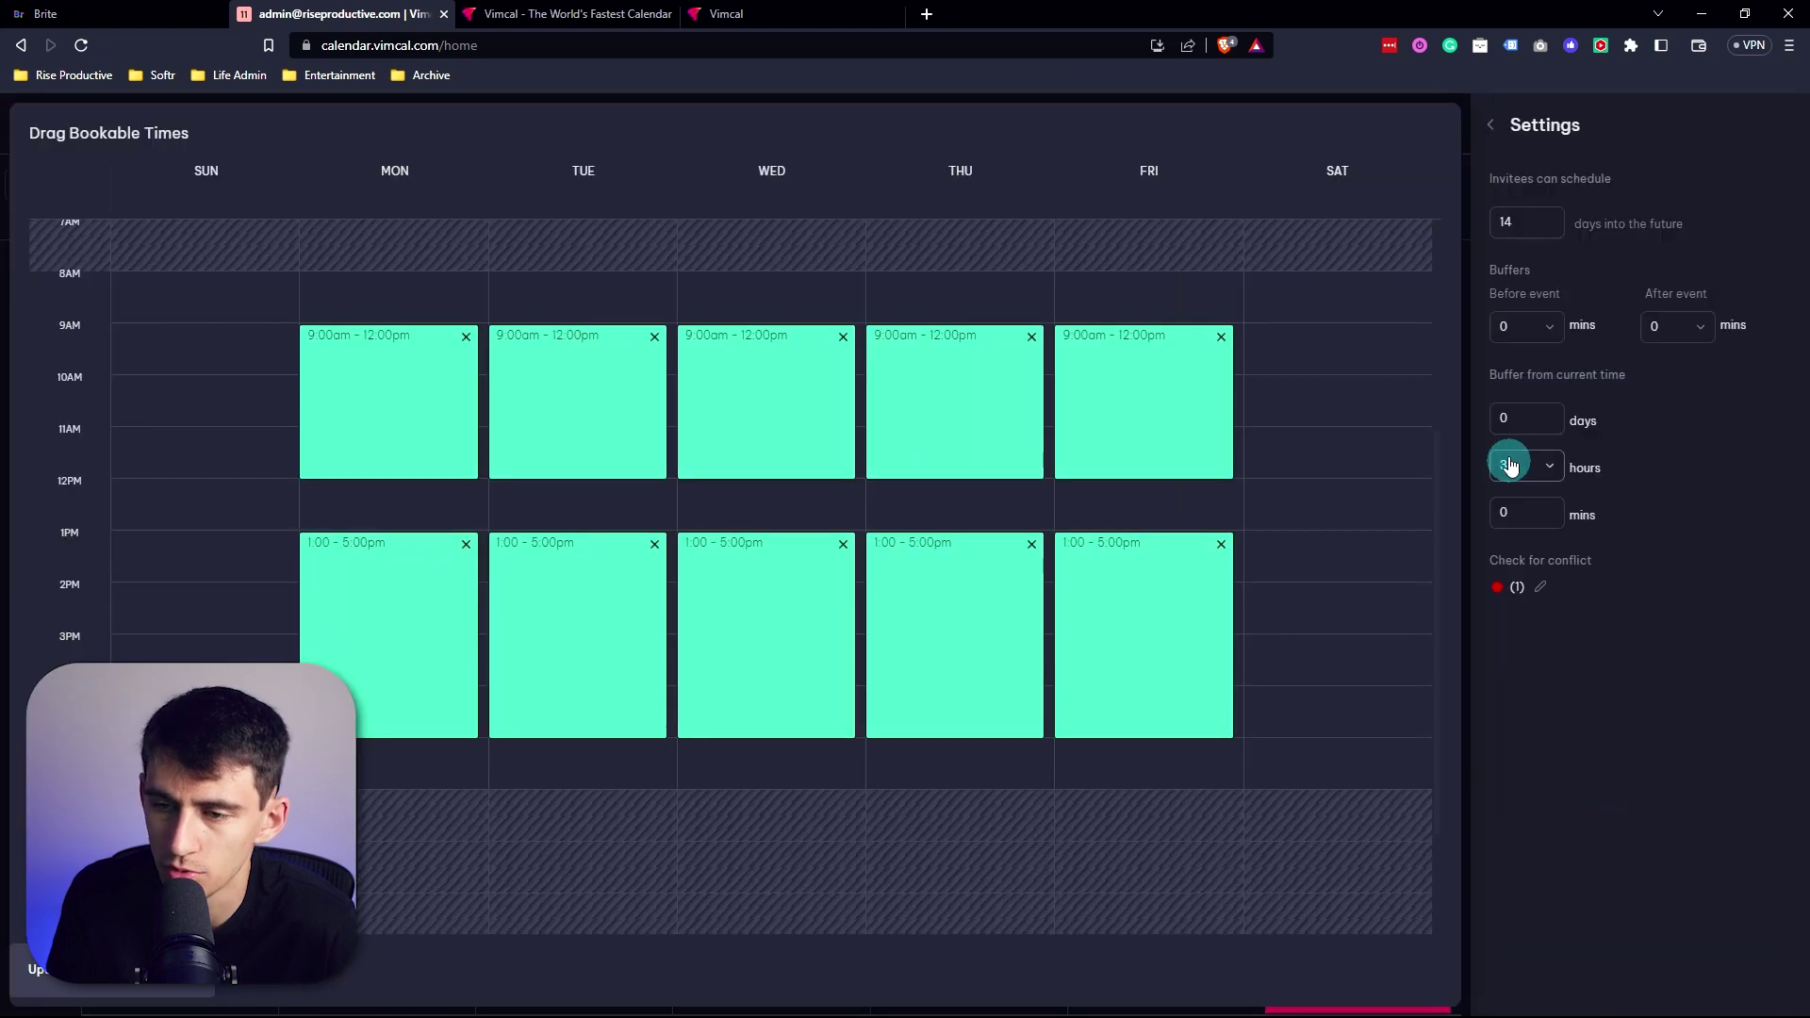
{"action": "left_click", "coordinate": [1543, 589]}
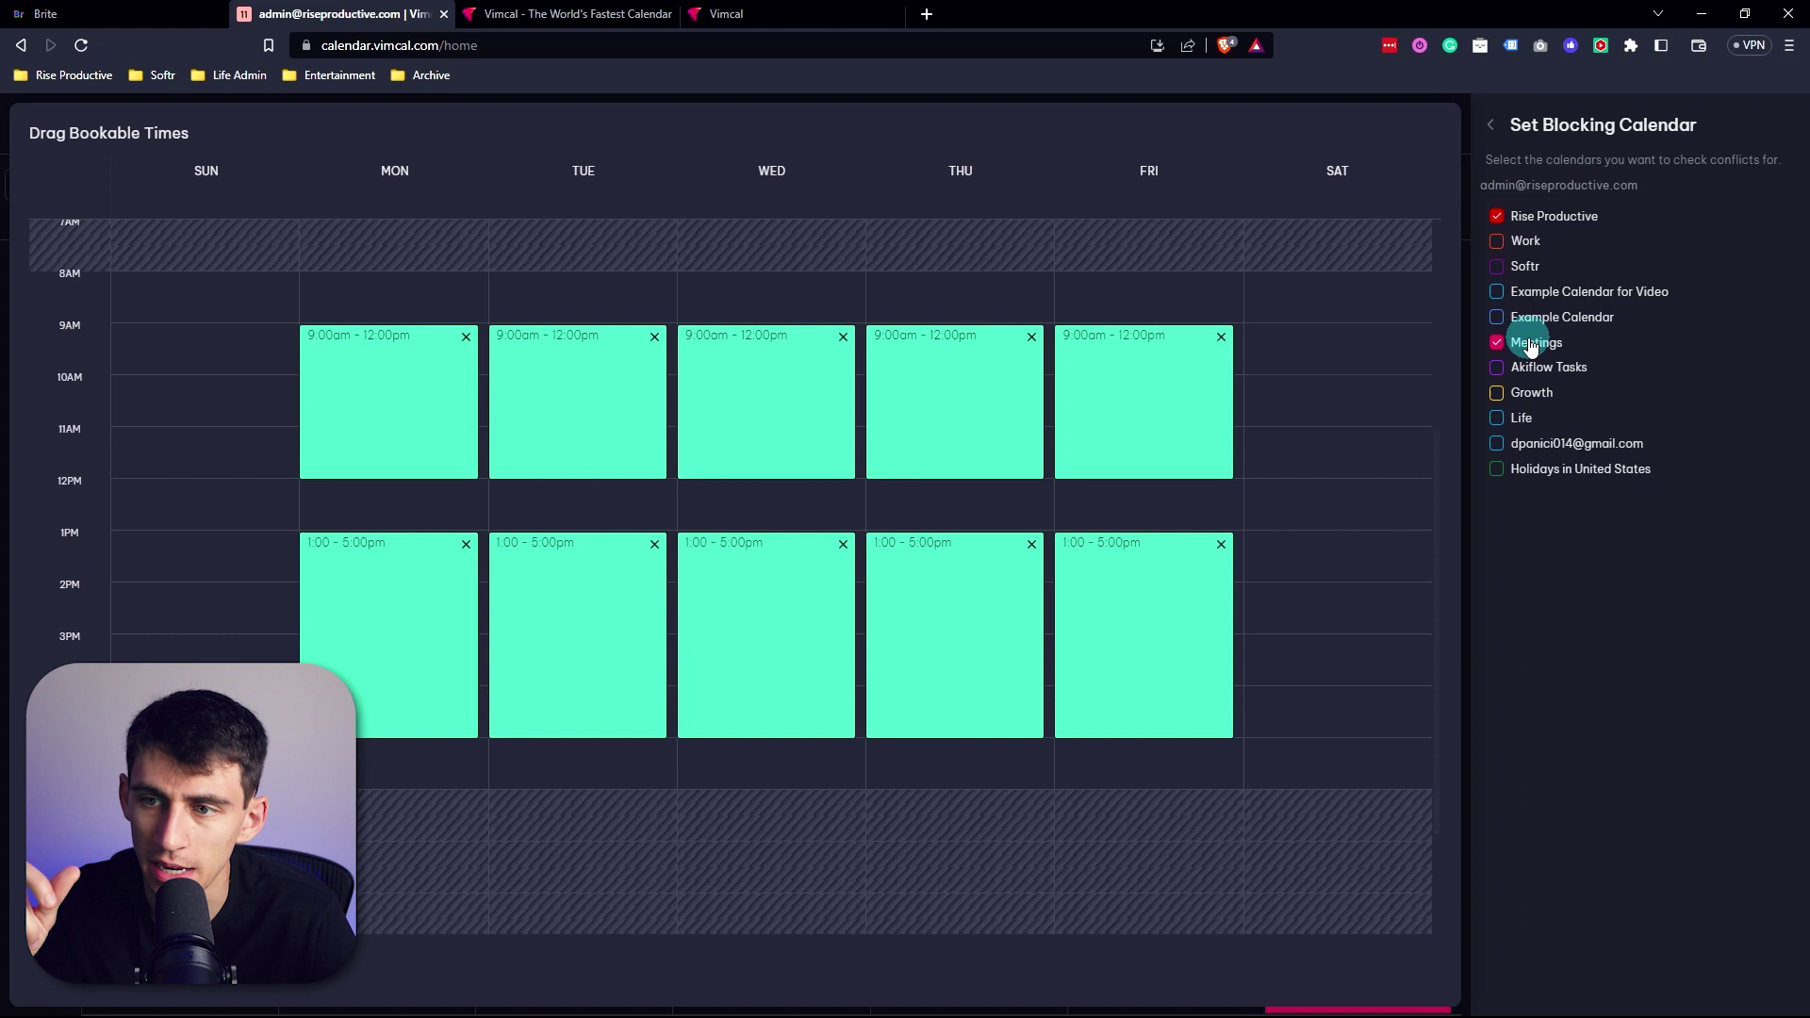
{"action": "left_click", "coordinate": [1492, 124]}
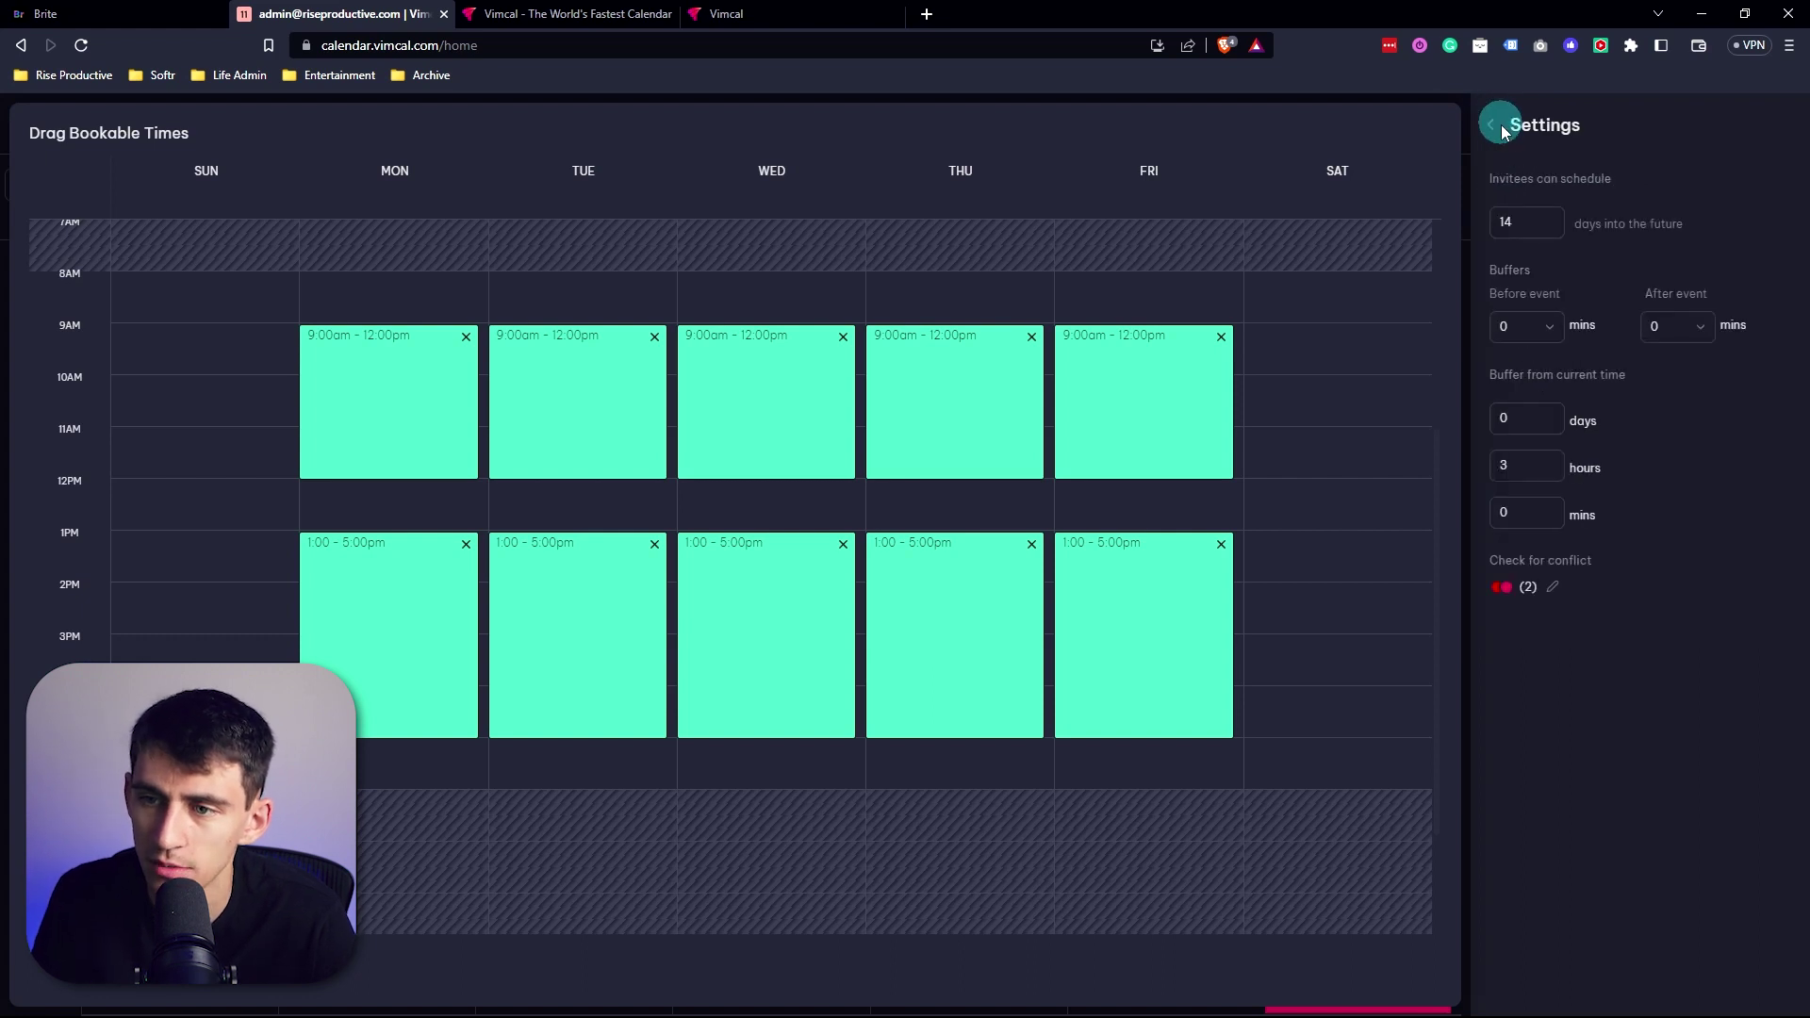
{"action": "left_click", "coordinate": [1497, 126]}
{"action": "left_click", "coordinate": [1497, 128]}
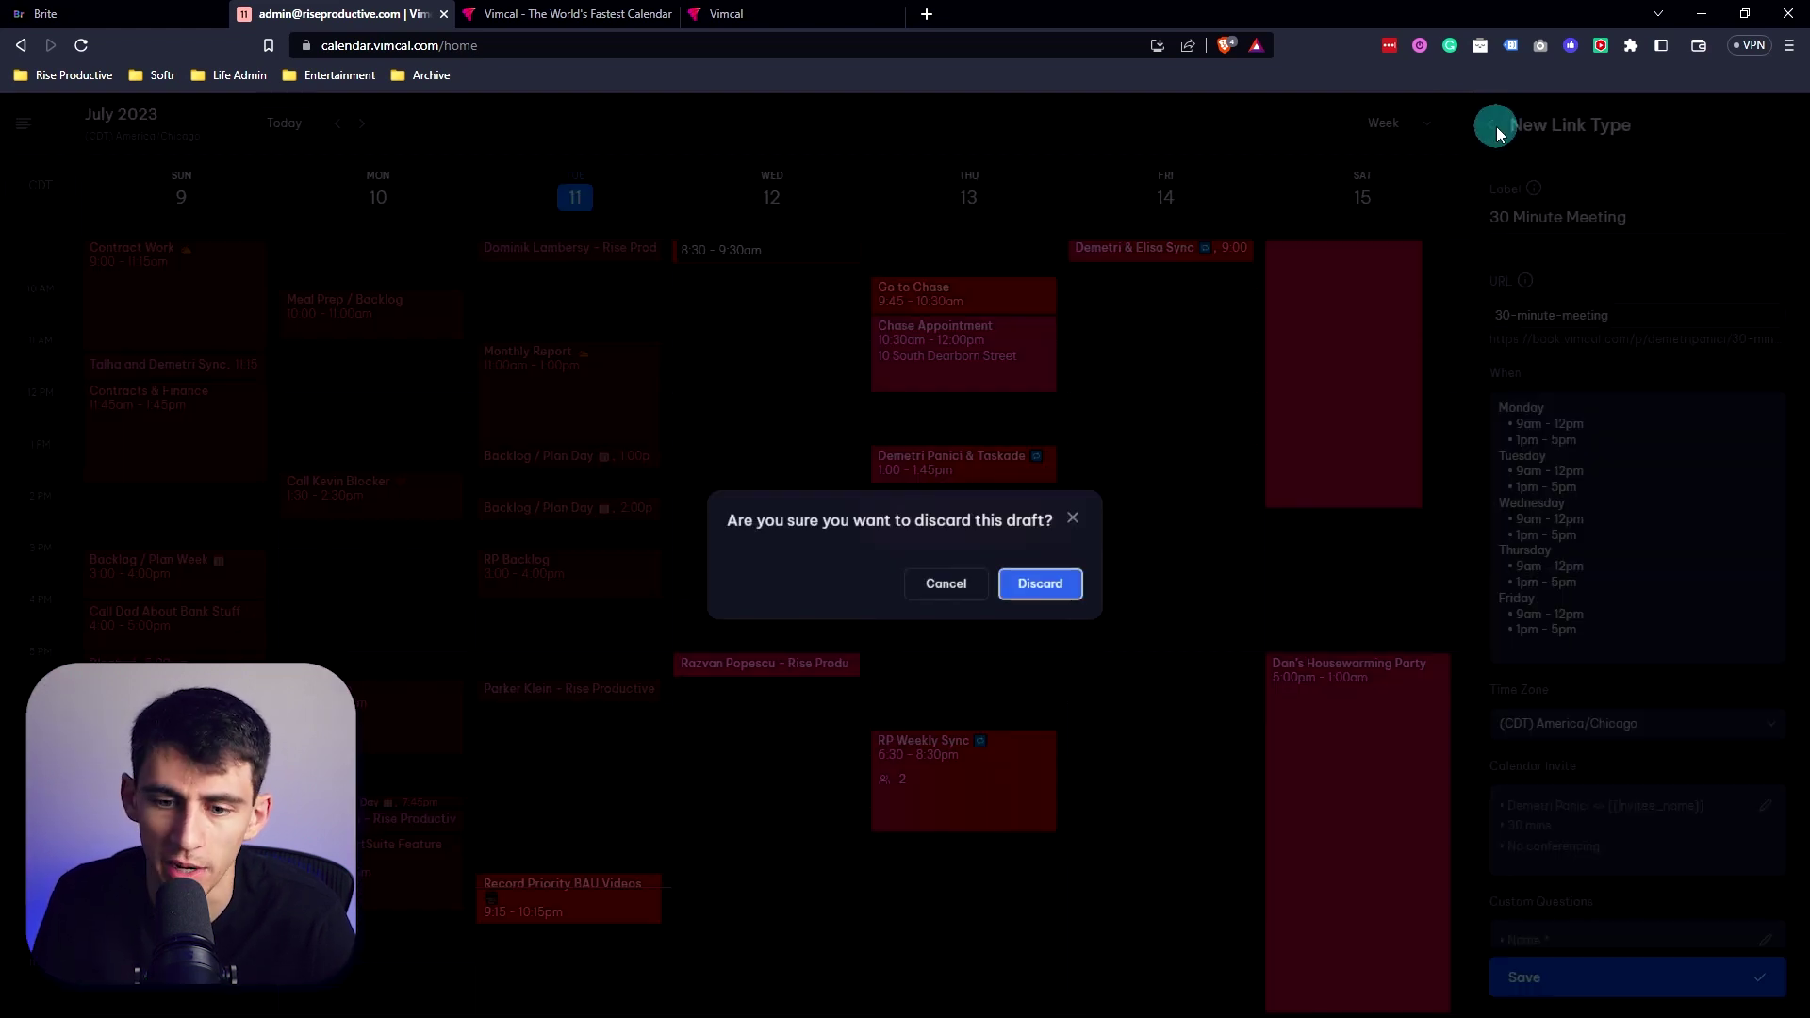
{"action": "left_click", "coordinate": [938, 601]}
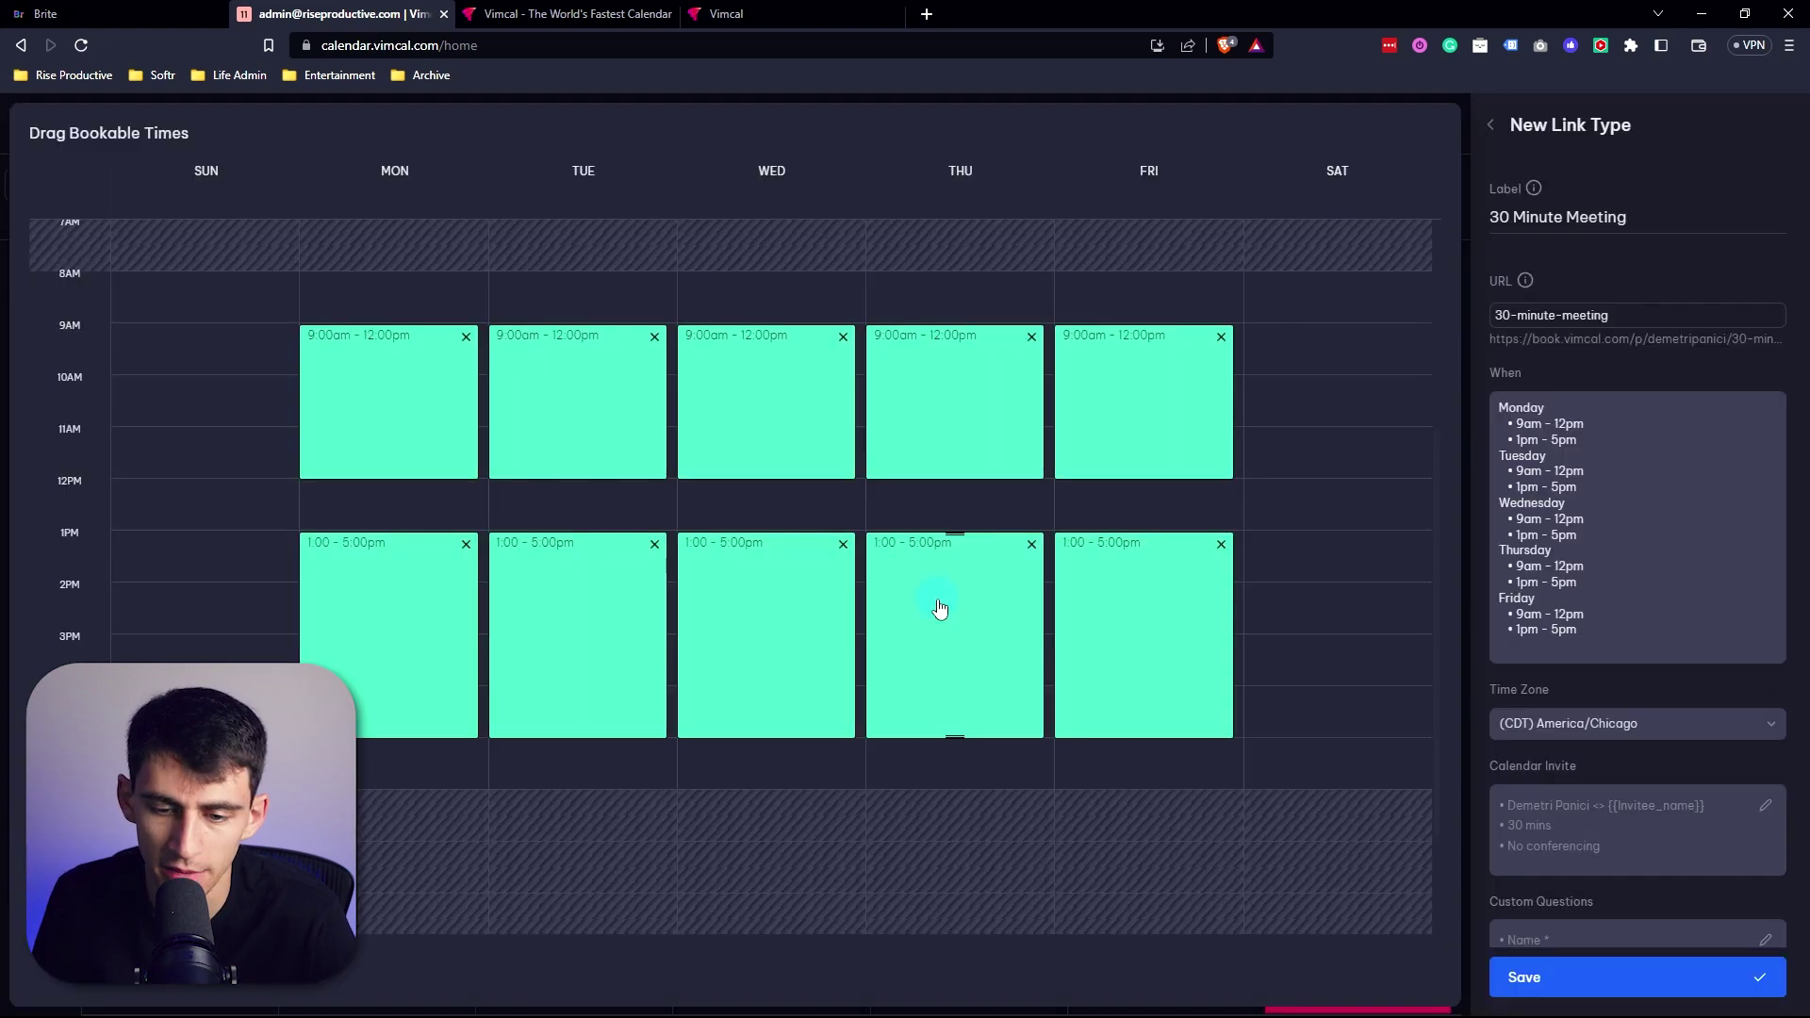
{"action": "left_click", "coordinate": [1660, 971]}
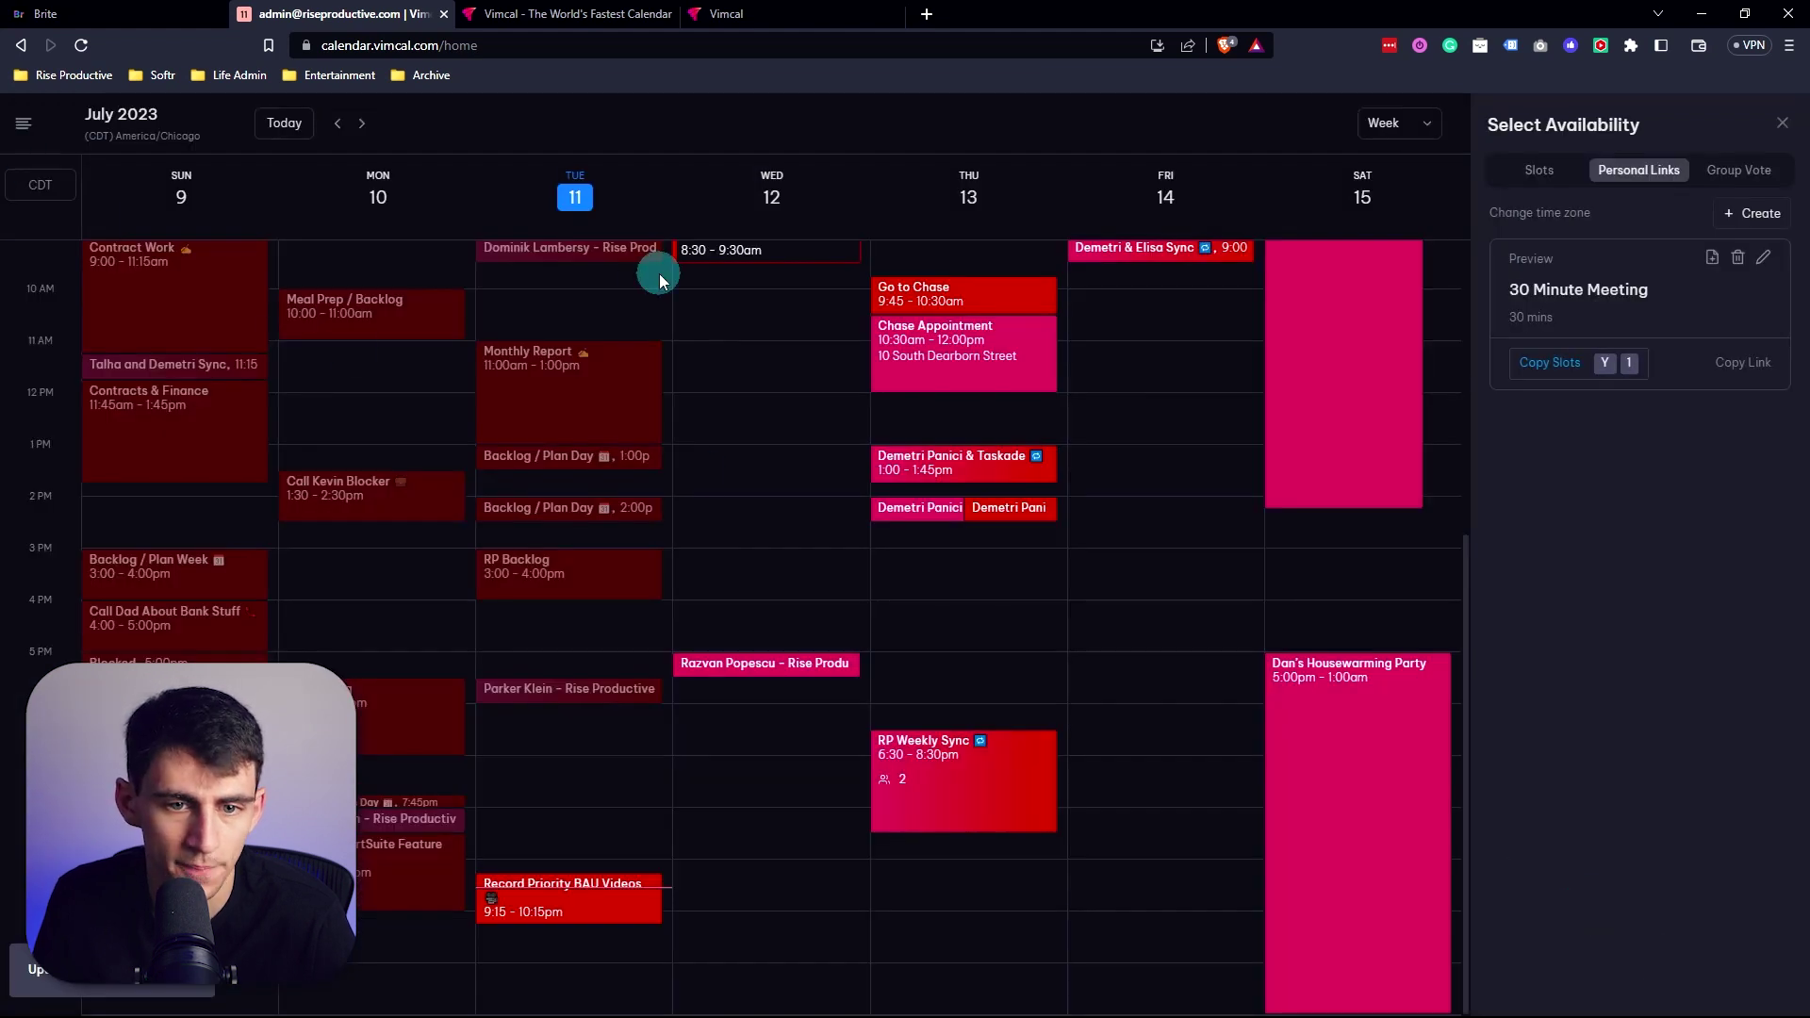
Show shortcut hints, then time-travel the week view to Europe/London (BST)
{"action": "key", "text": "f"}
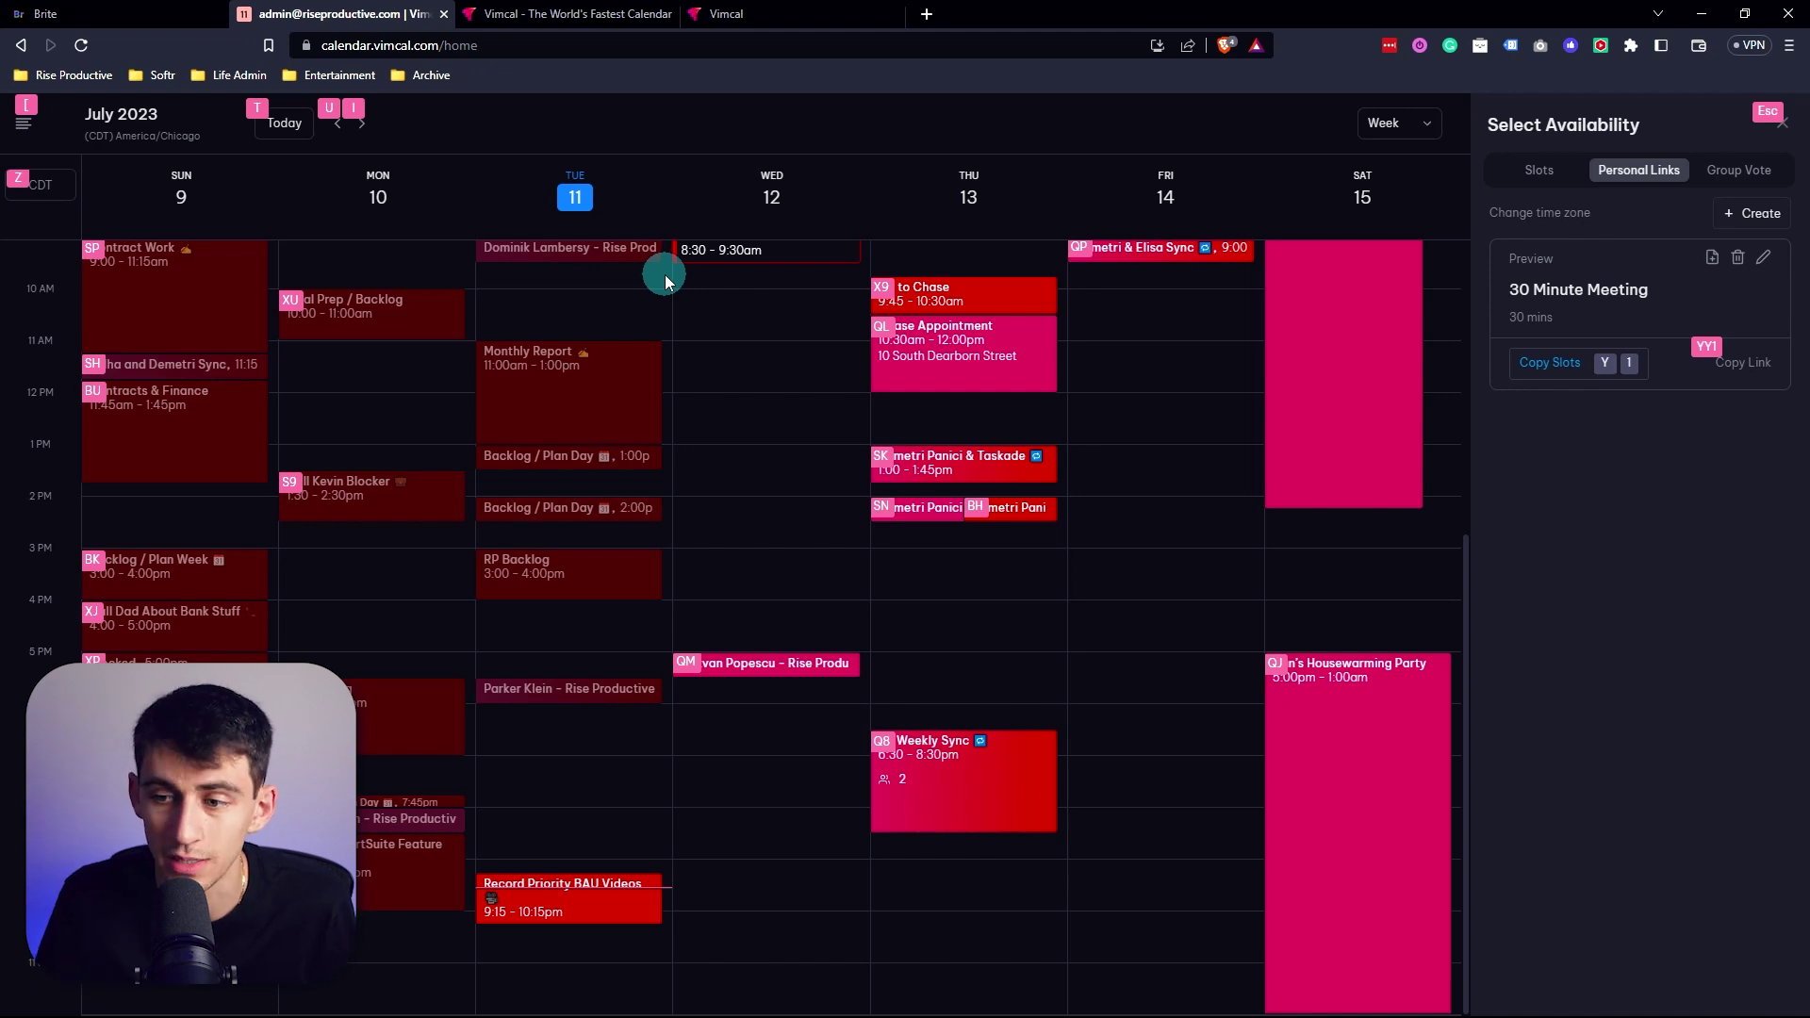
{"action": "key", "text": "z"}
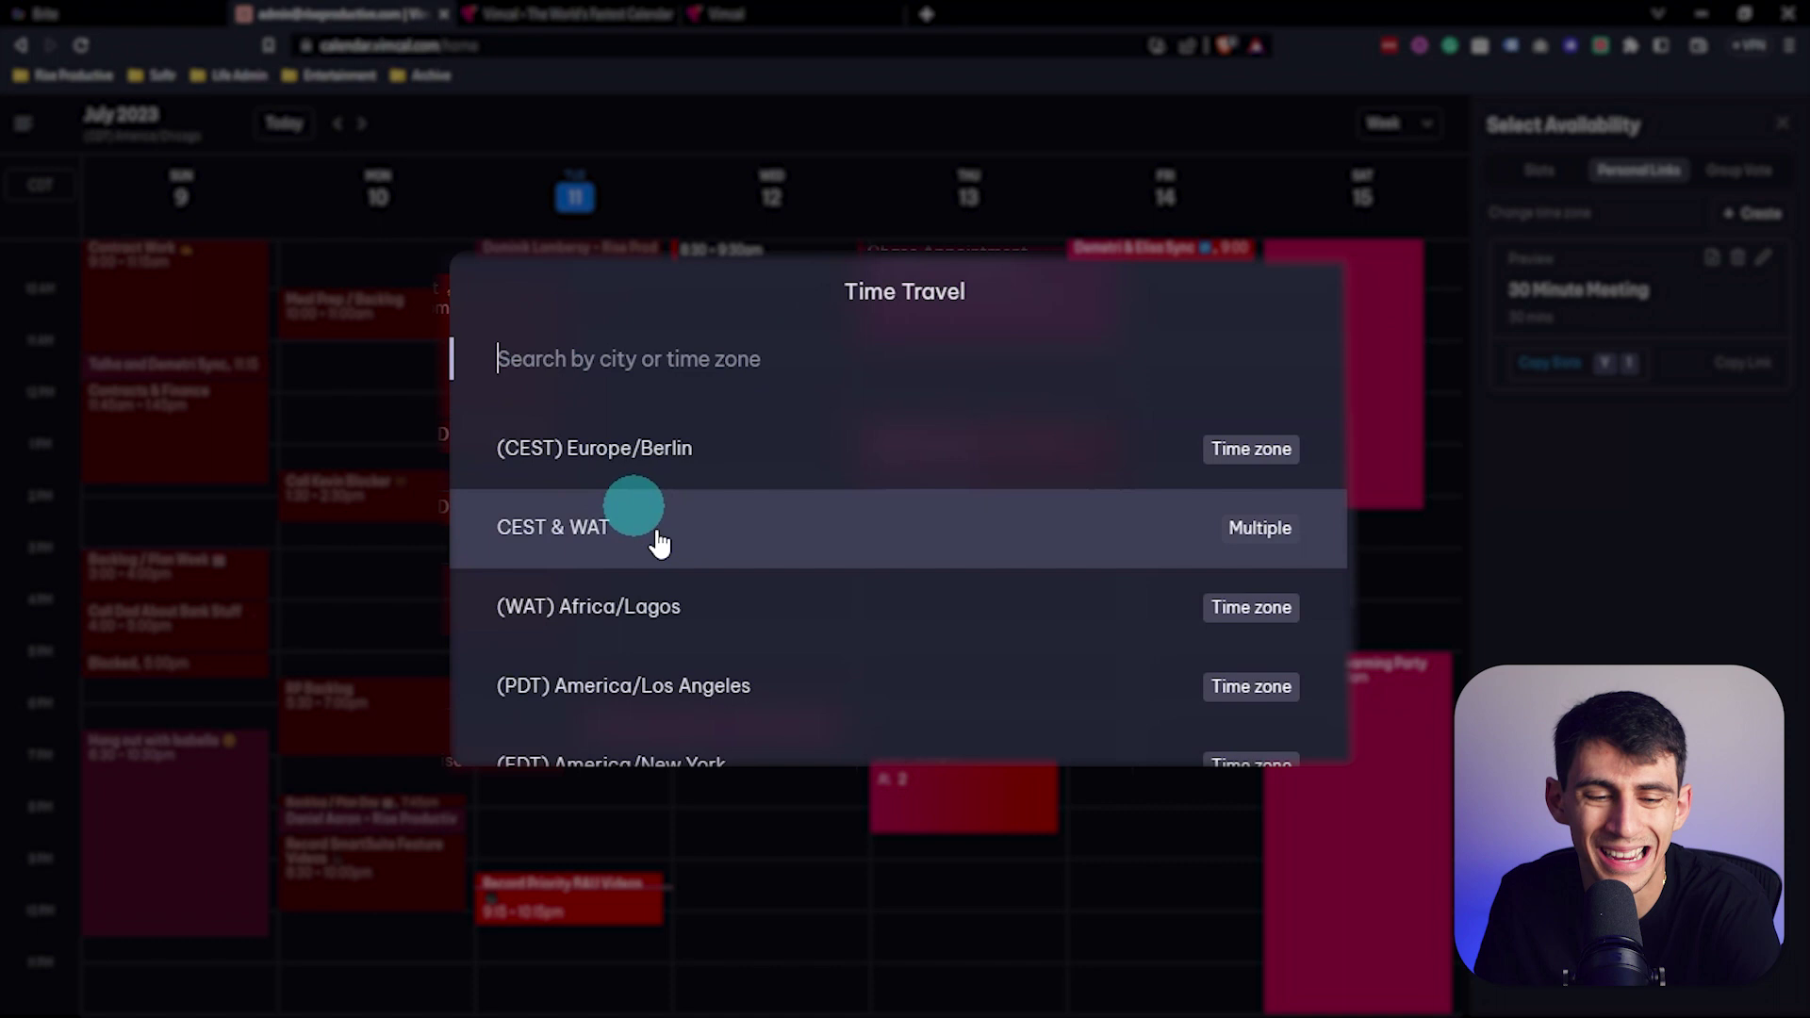
{"action": "scroll", "coordinate": [754, 523], "scroll_direction": "down", "scroll_amount": 3}
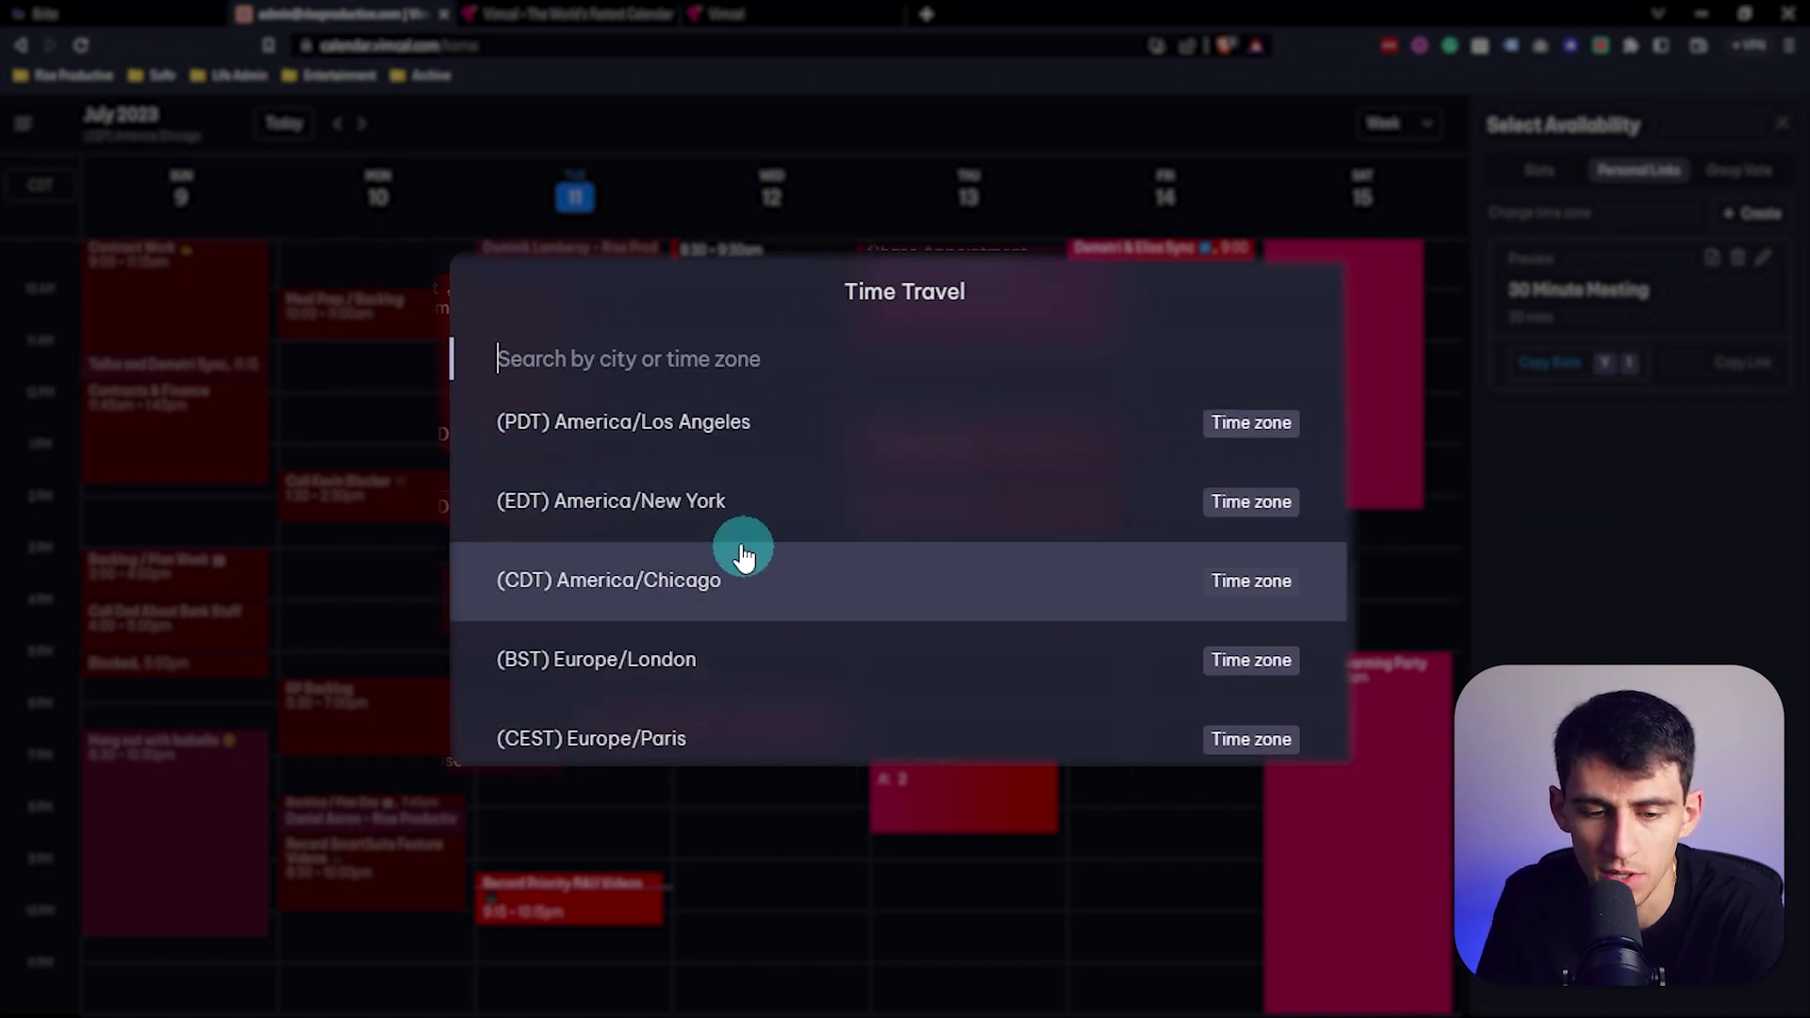
{"action": "left_click", "coordinate": [733, 651]}
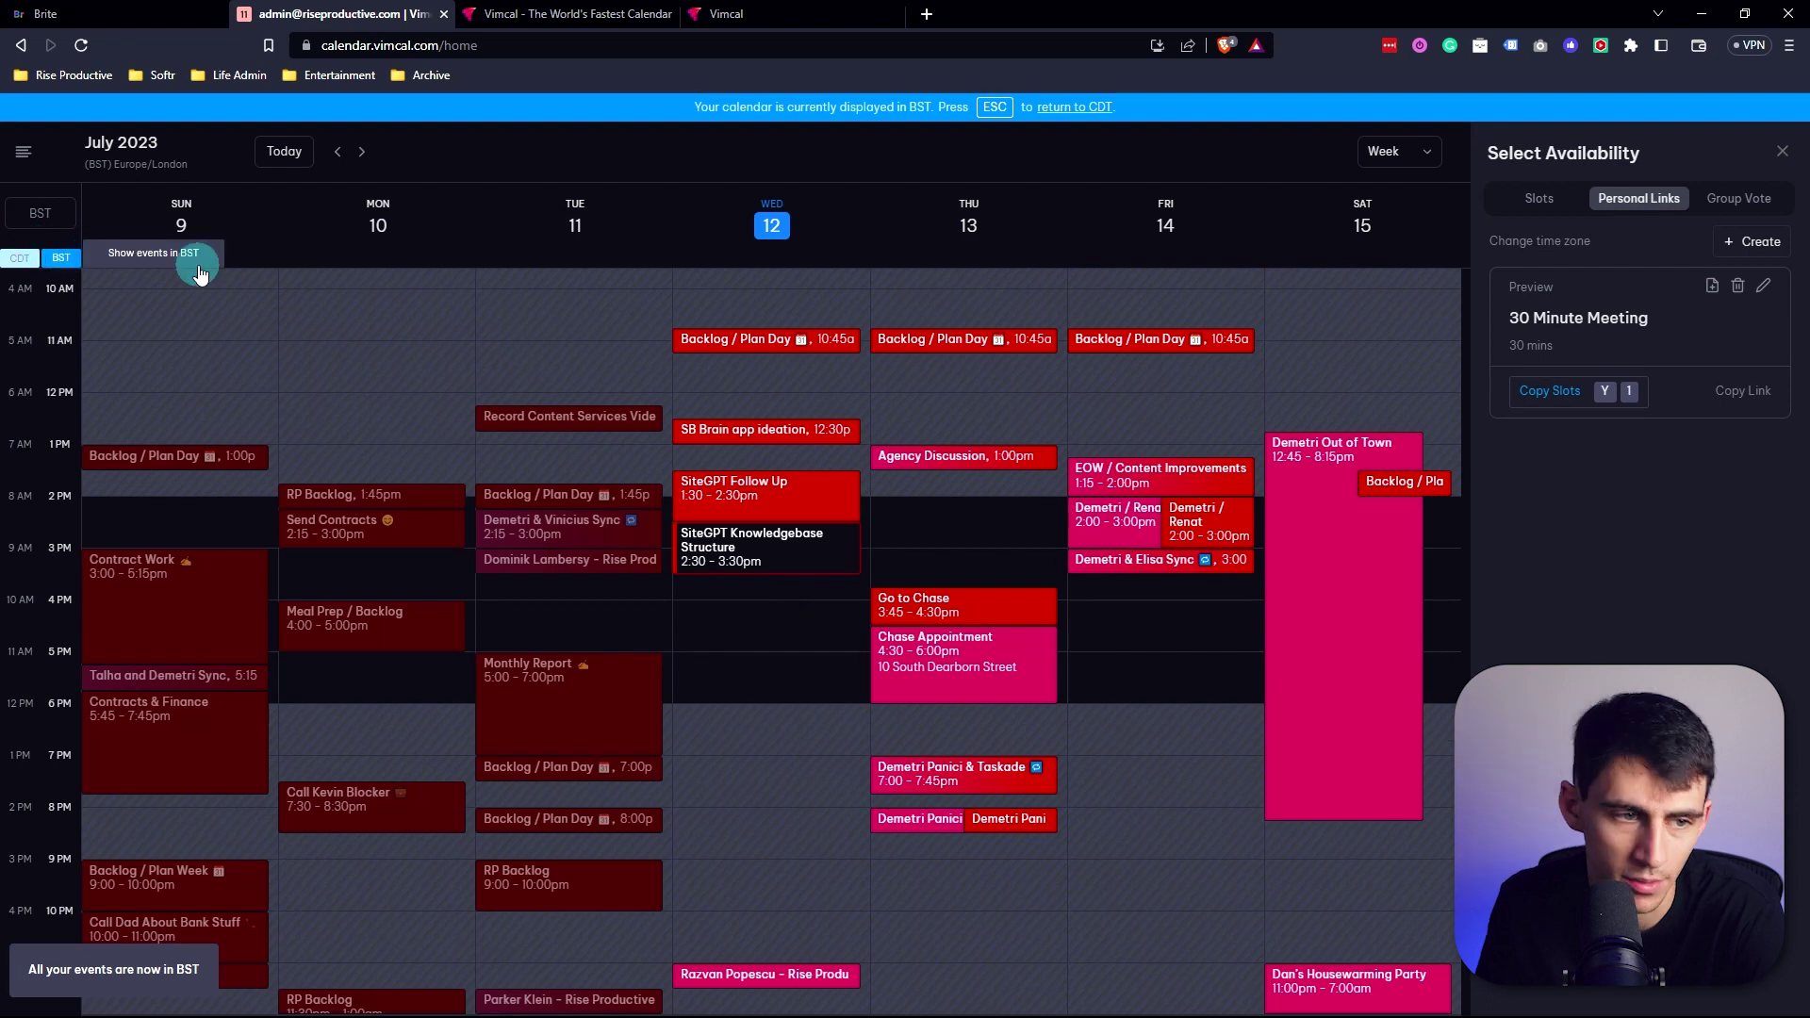
Toggle between CDT and BST times, then return the calendar to CDT
{"action": "left_click", "coordinate": [9, 260]}
{"action": "left_click", "coordinate": [59, 260]}
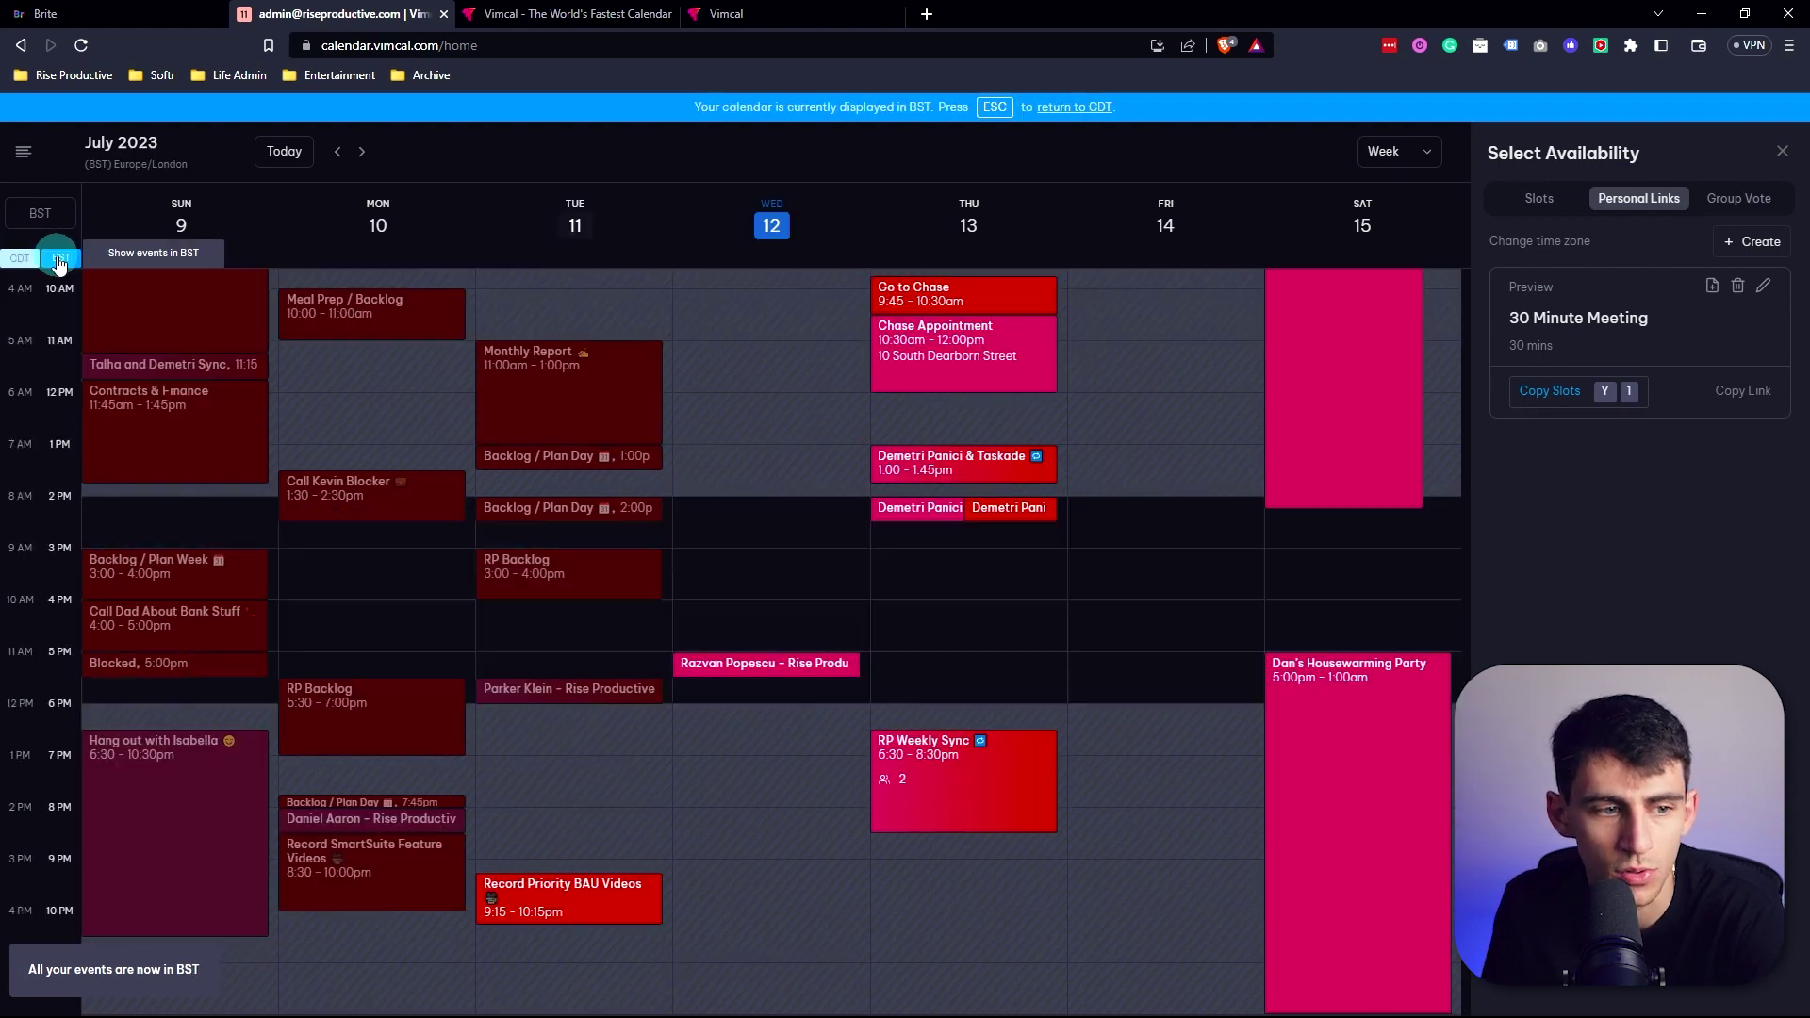
{"action": "left_click", "coordinate": [40, 213]}
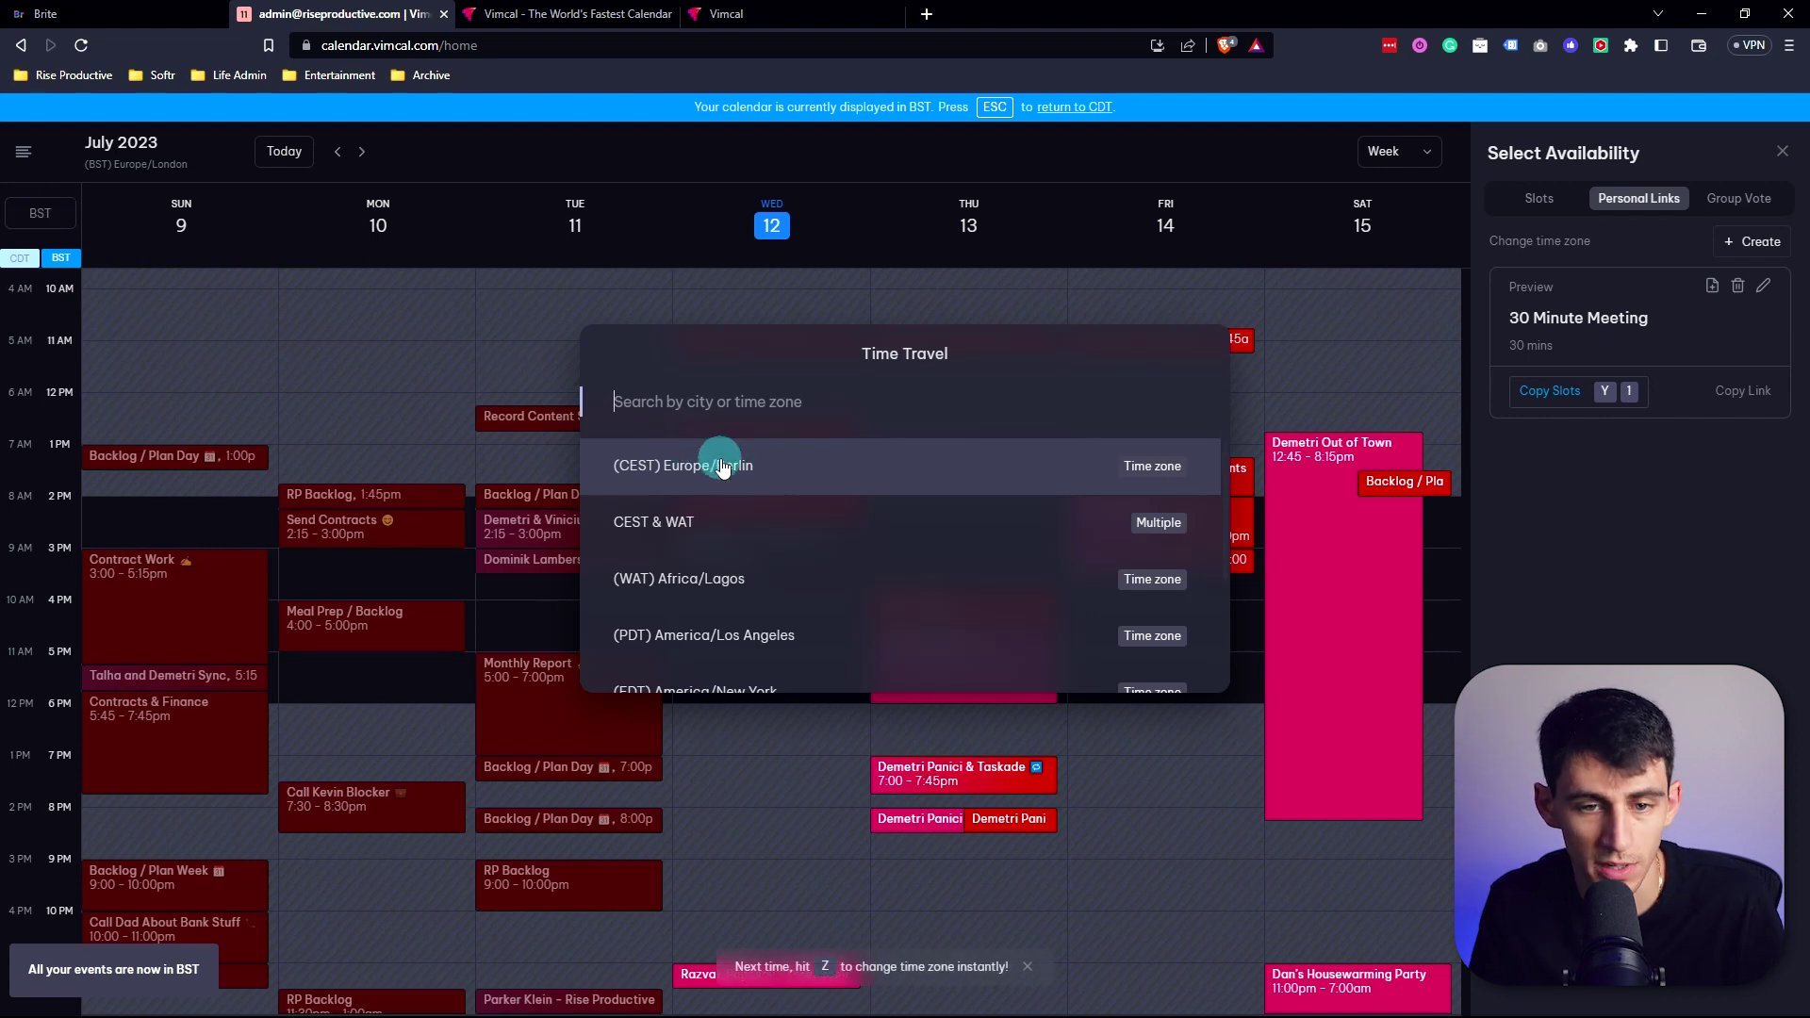
{"action": "key", "text": "Escape"}
{"action": "key", "text": "Escape"}
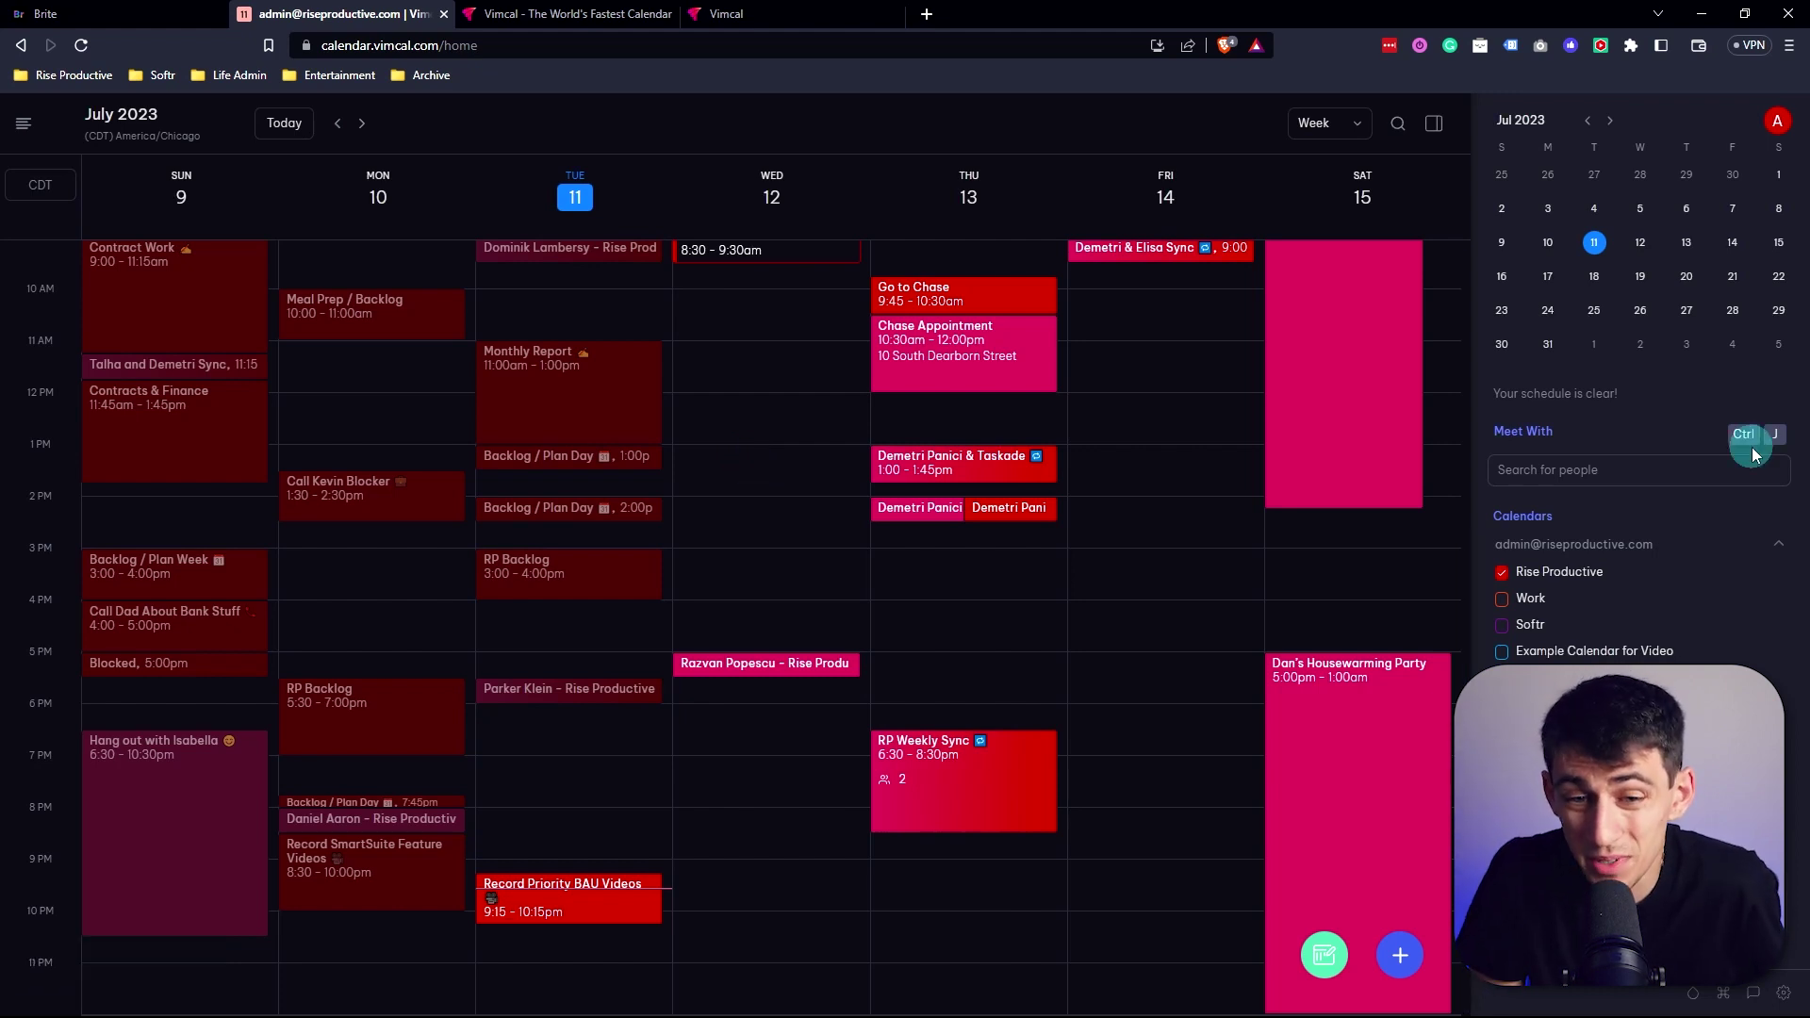
Add the teammate found by name search through Meet With, then scroll to review their overlaid events
{"action": "key", "text": "ctrl+j"}
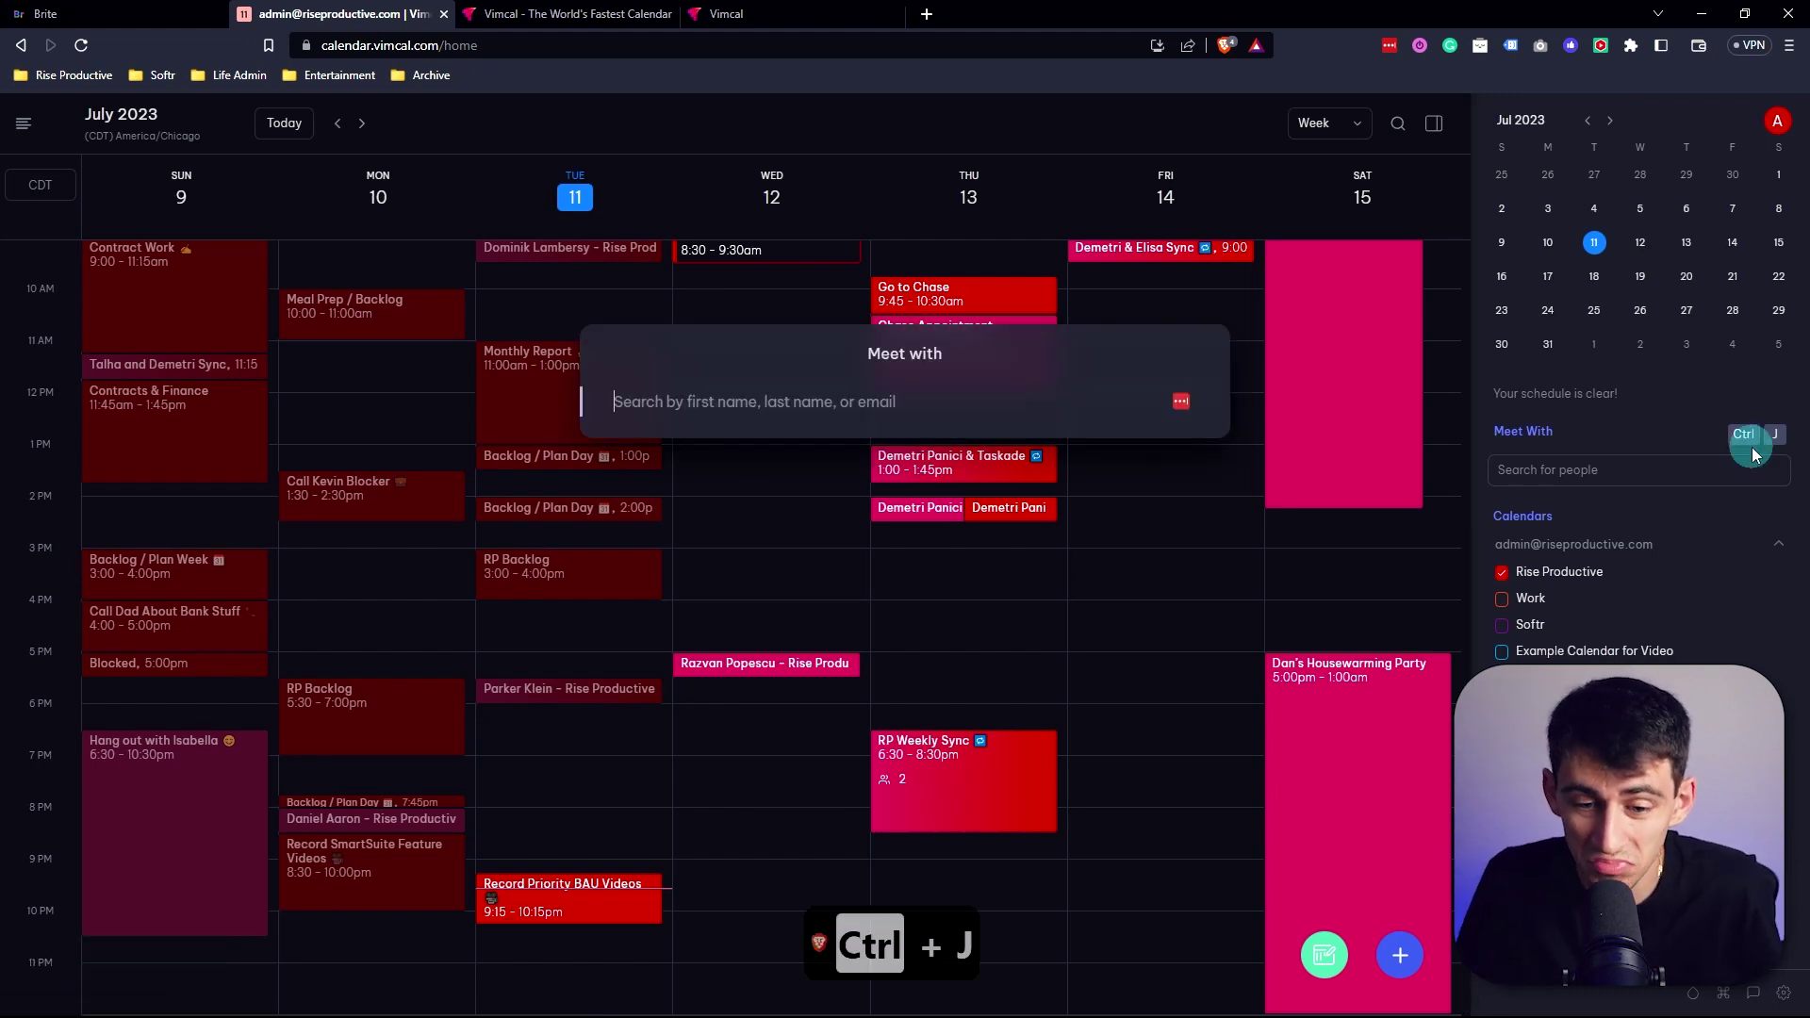
{"action": "type", "text": "vin"}
{"action": "key", "text": "BackSpace"}
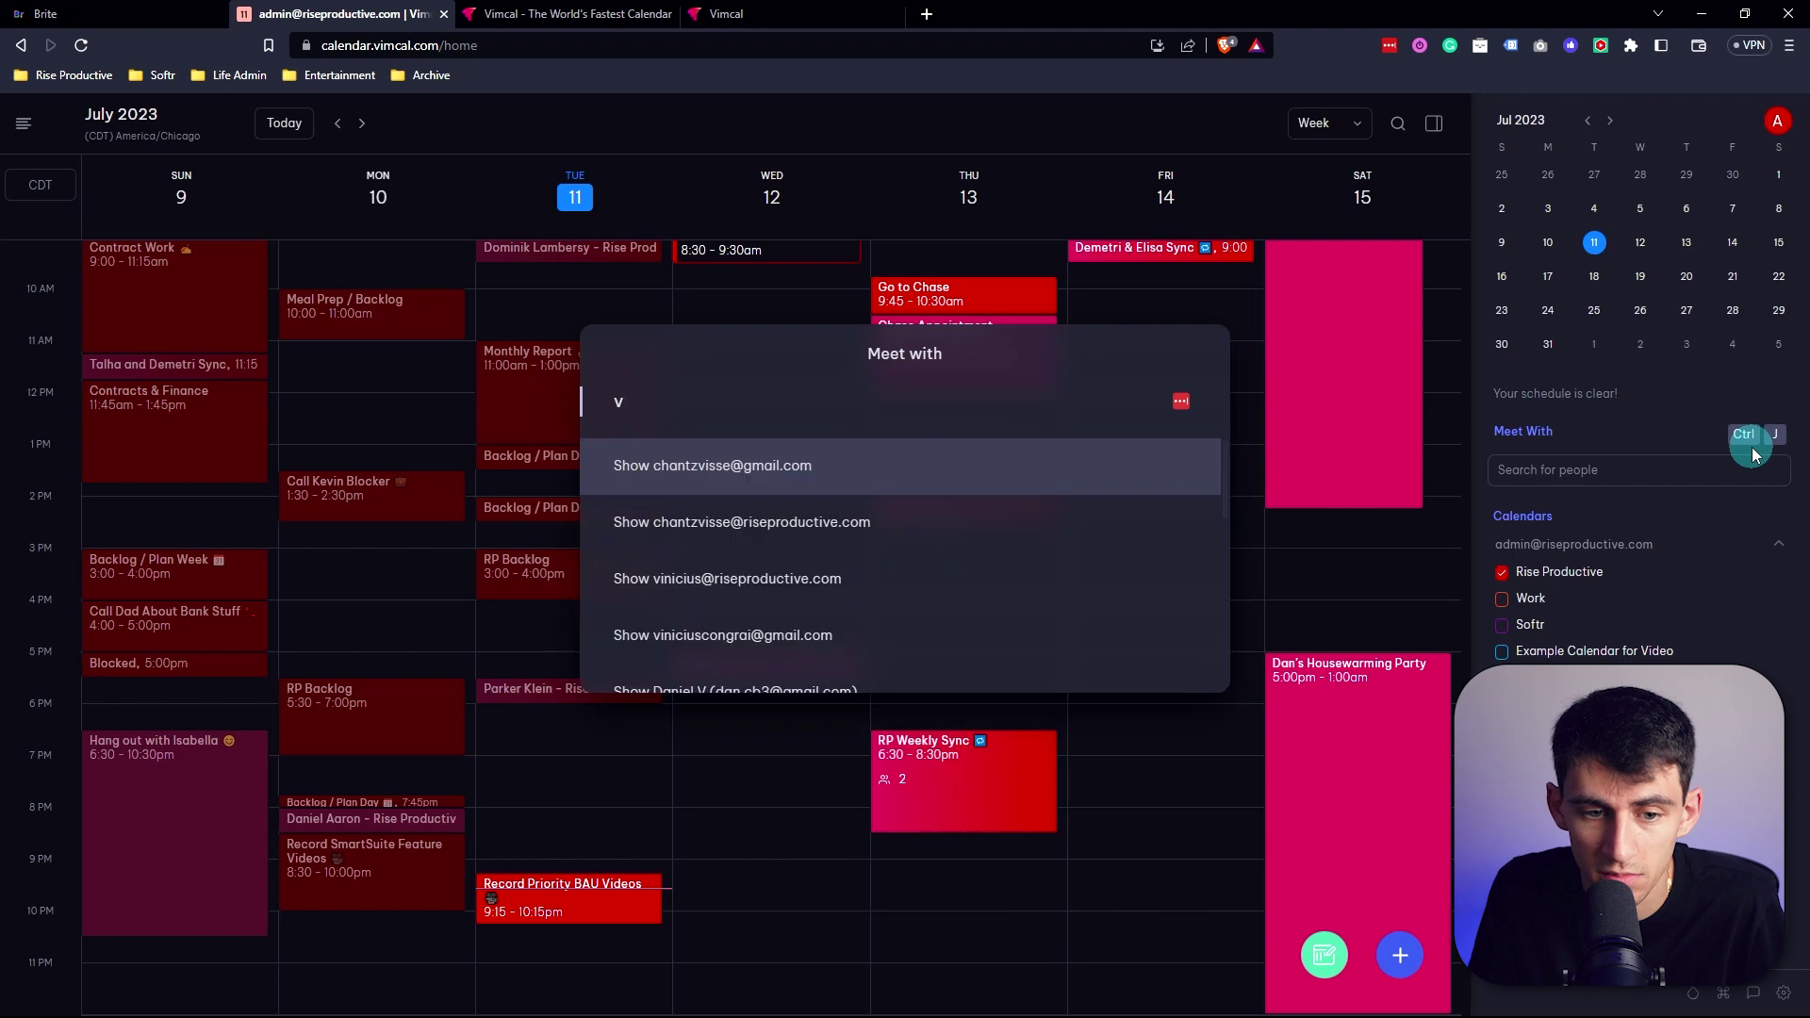
{"action": "key", "text": "Return"}
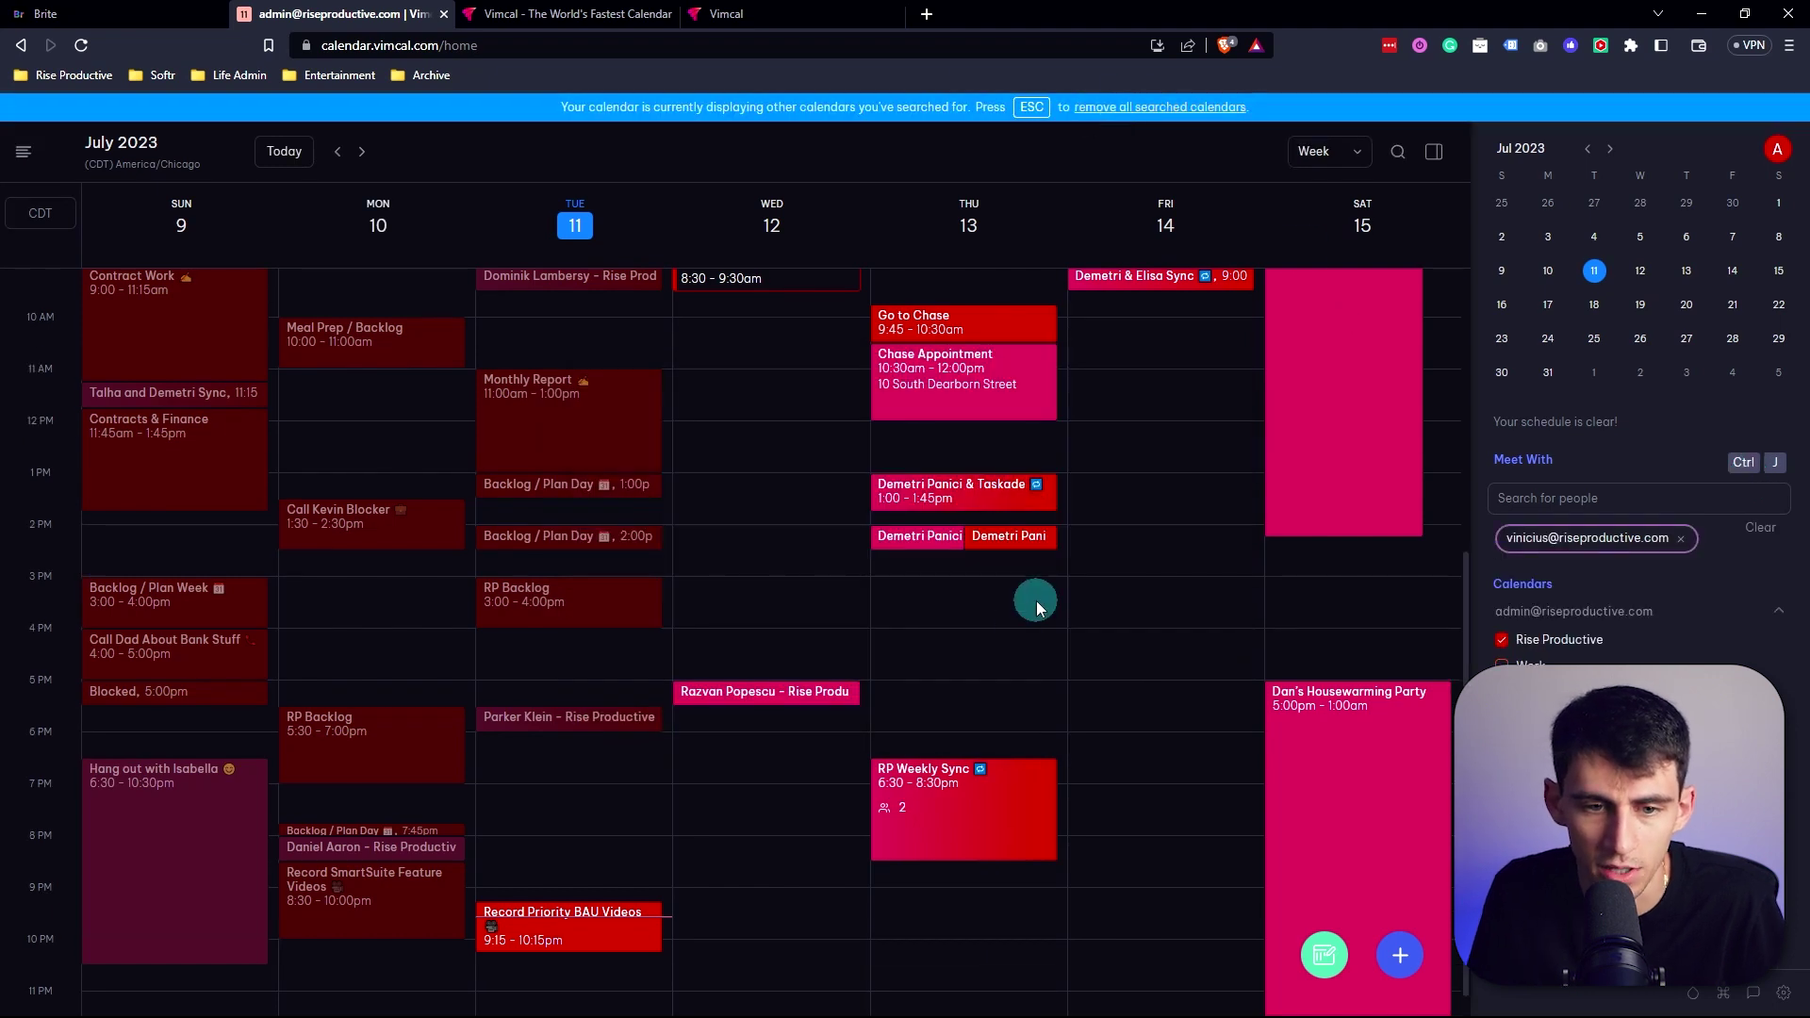
{"action": "scroll", "coordinate": [1037, 601], "scroll_direction": "up", "scroll_amount": 2}
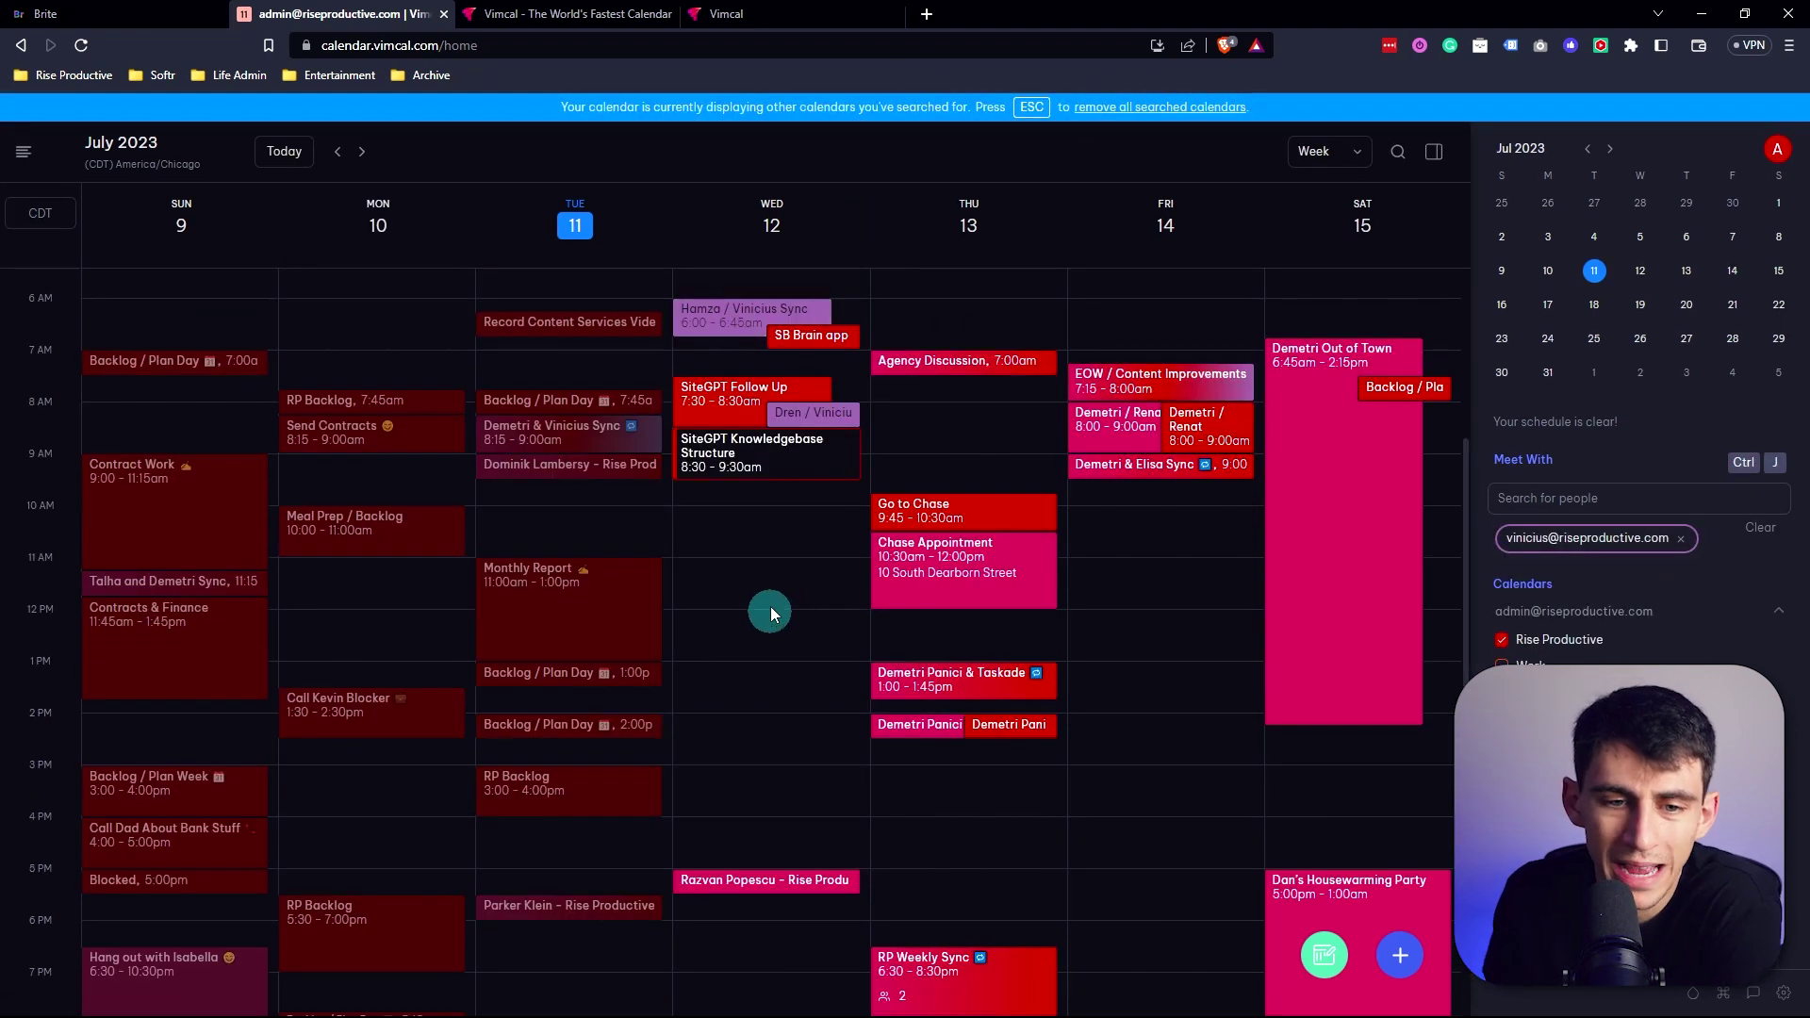
{"action": "scroll", "coordinate": [771, 617], "scroll_direction": "up", "scroll_amount": 2}
{"action": "scroll", "coordinate": [775, 627], "scroll_direction": "down", "scroll_amount": 3}
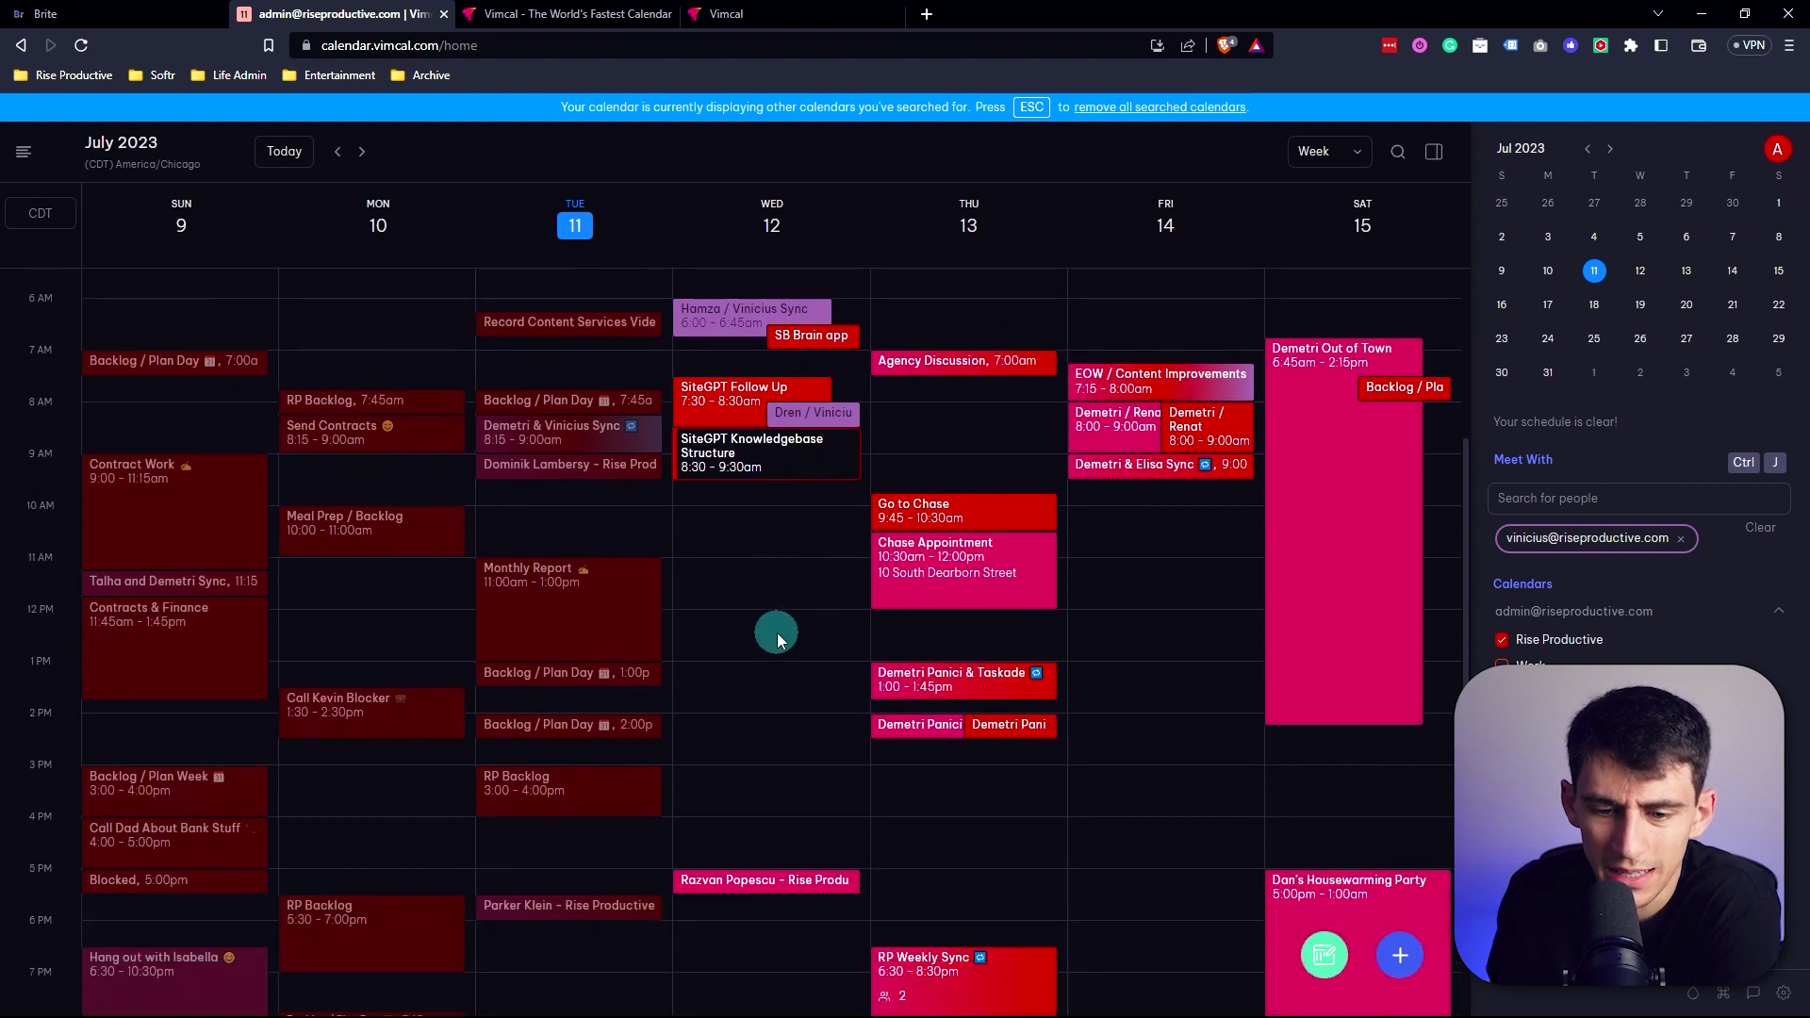
{"action": "scroll", "coordinate": [777, 632], "scroll_direction": "down", "scroll_amount": 2}
{"action": "scroll", "coordinate": [766, 658], "scroll_direction": "up", "scroll_amount": 2}
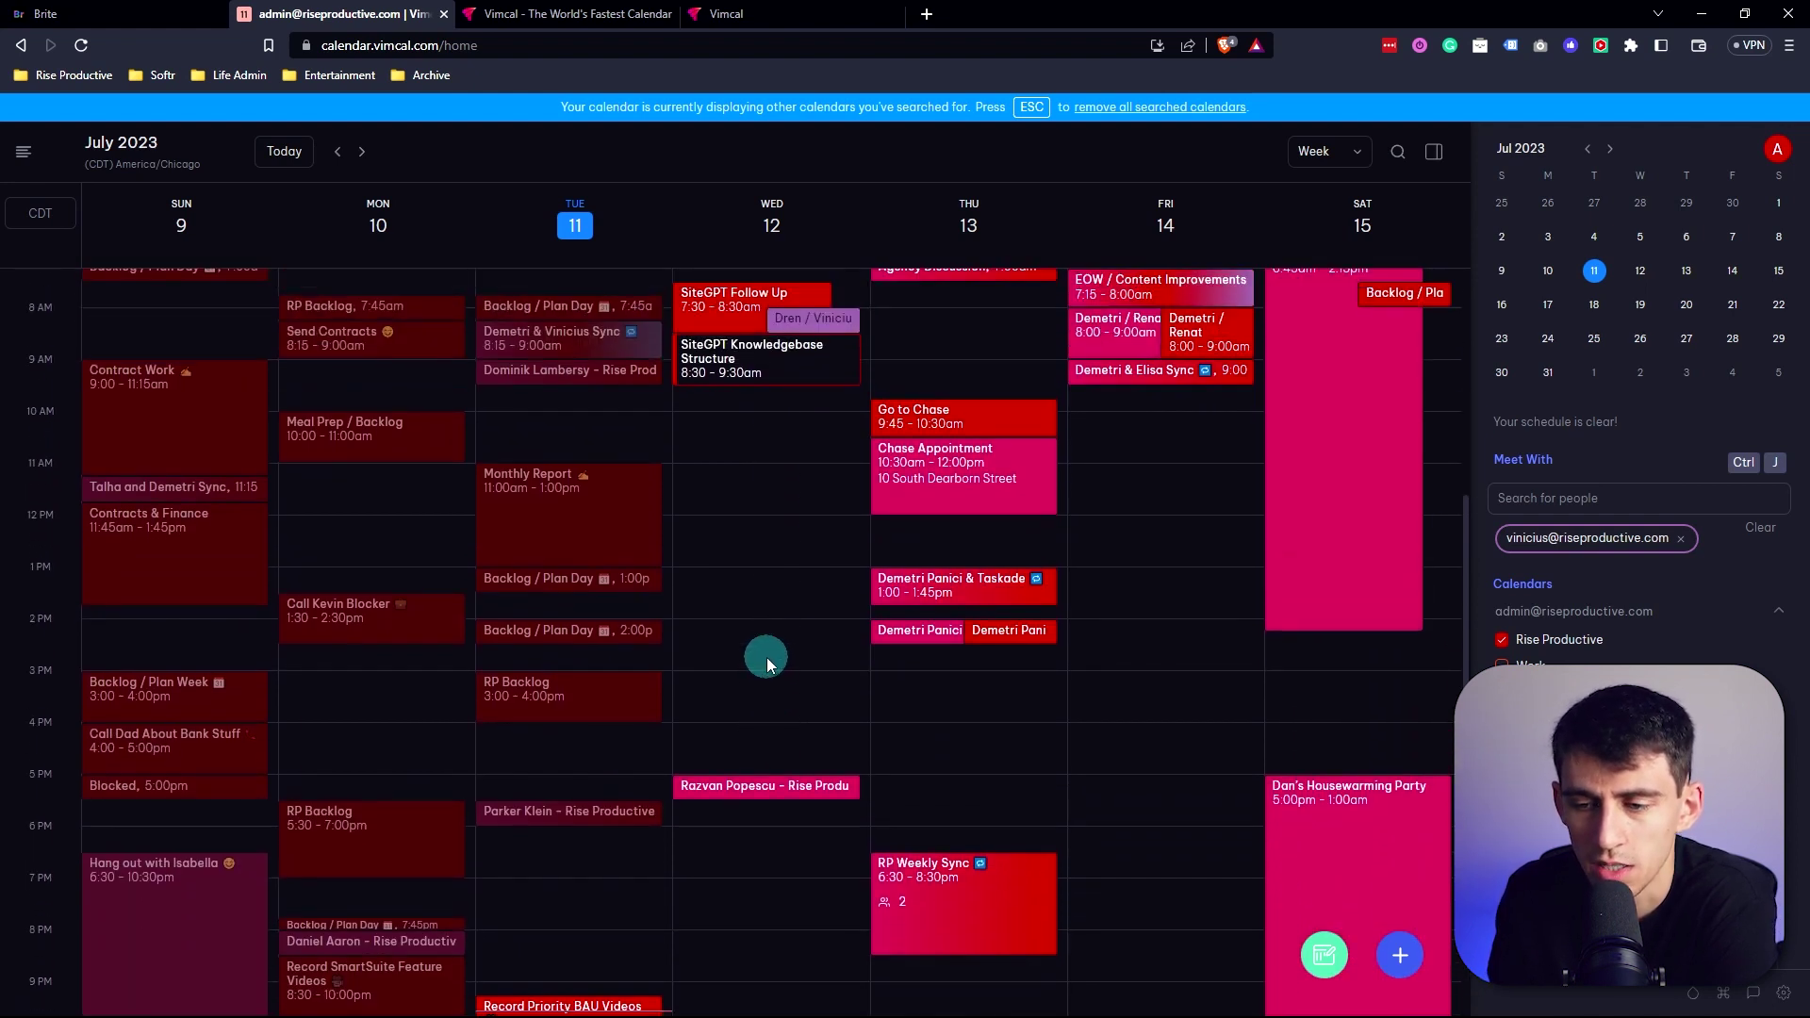
{"action": "scroll", "coordinate": [754, 665], "scroll_direction": "down", "scroll_amount": 1}
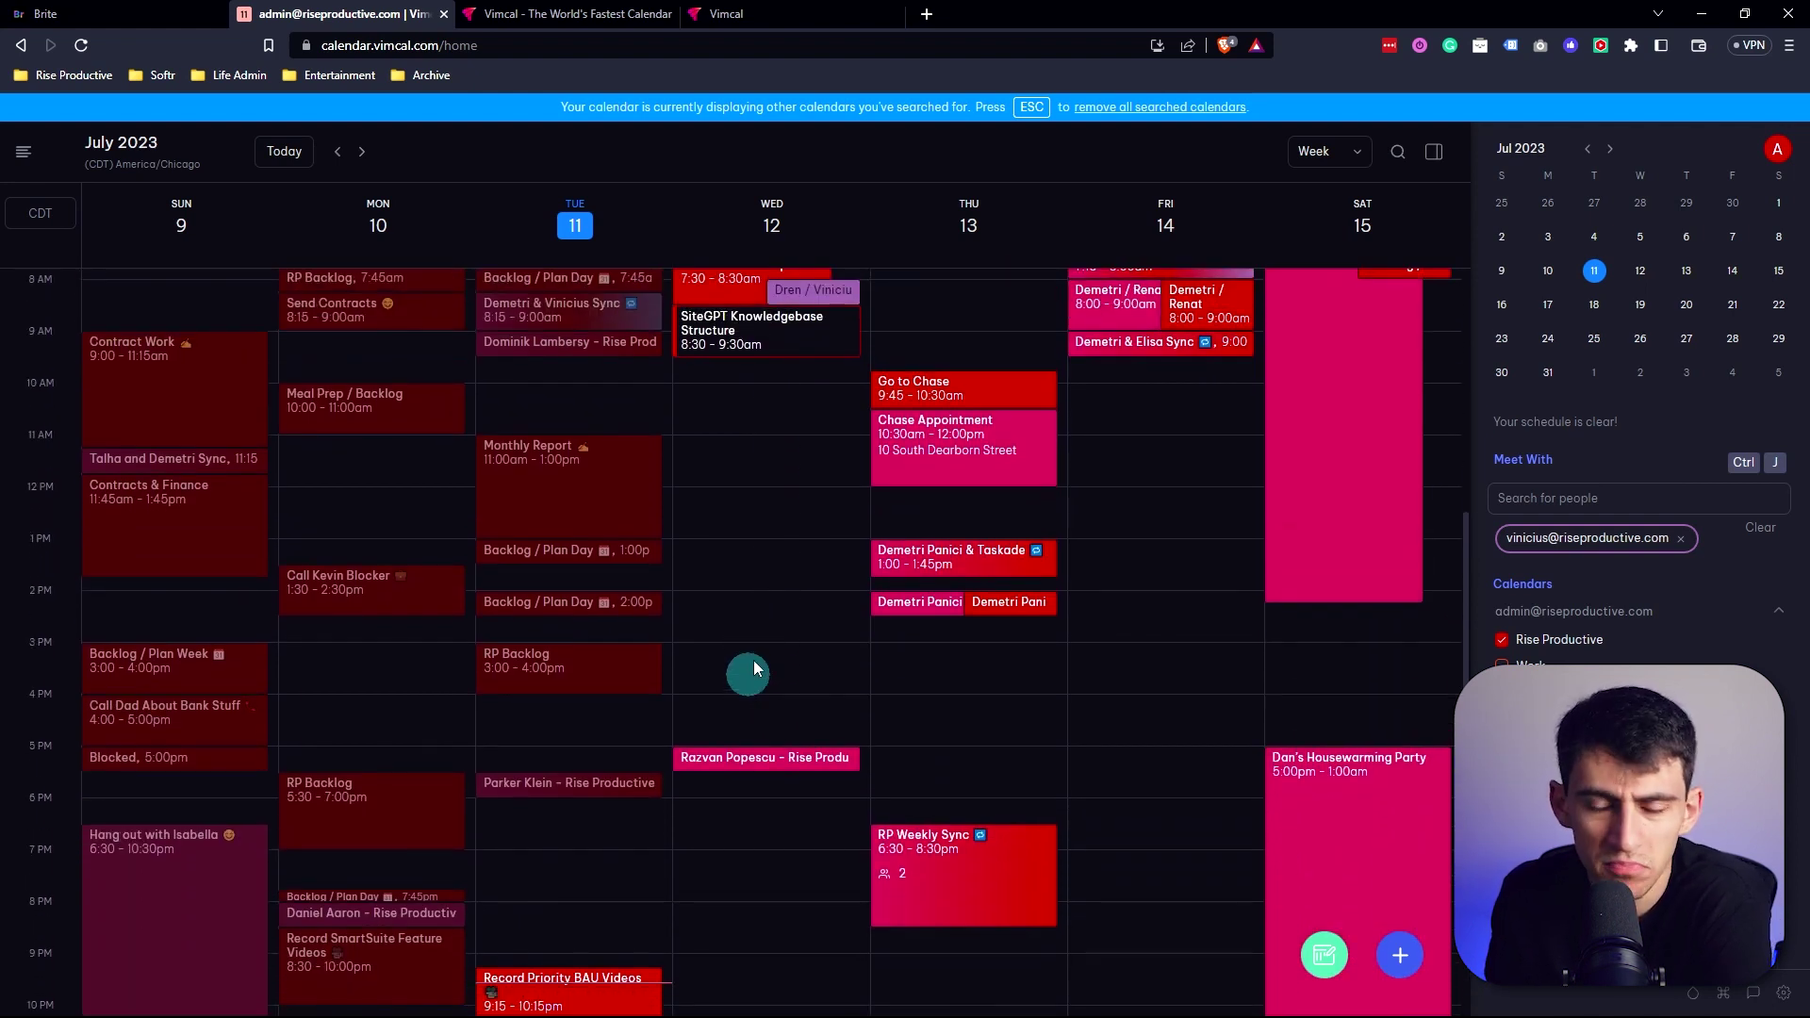
{"action": "left_click", "coordinate": [1395, 329]}
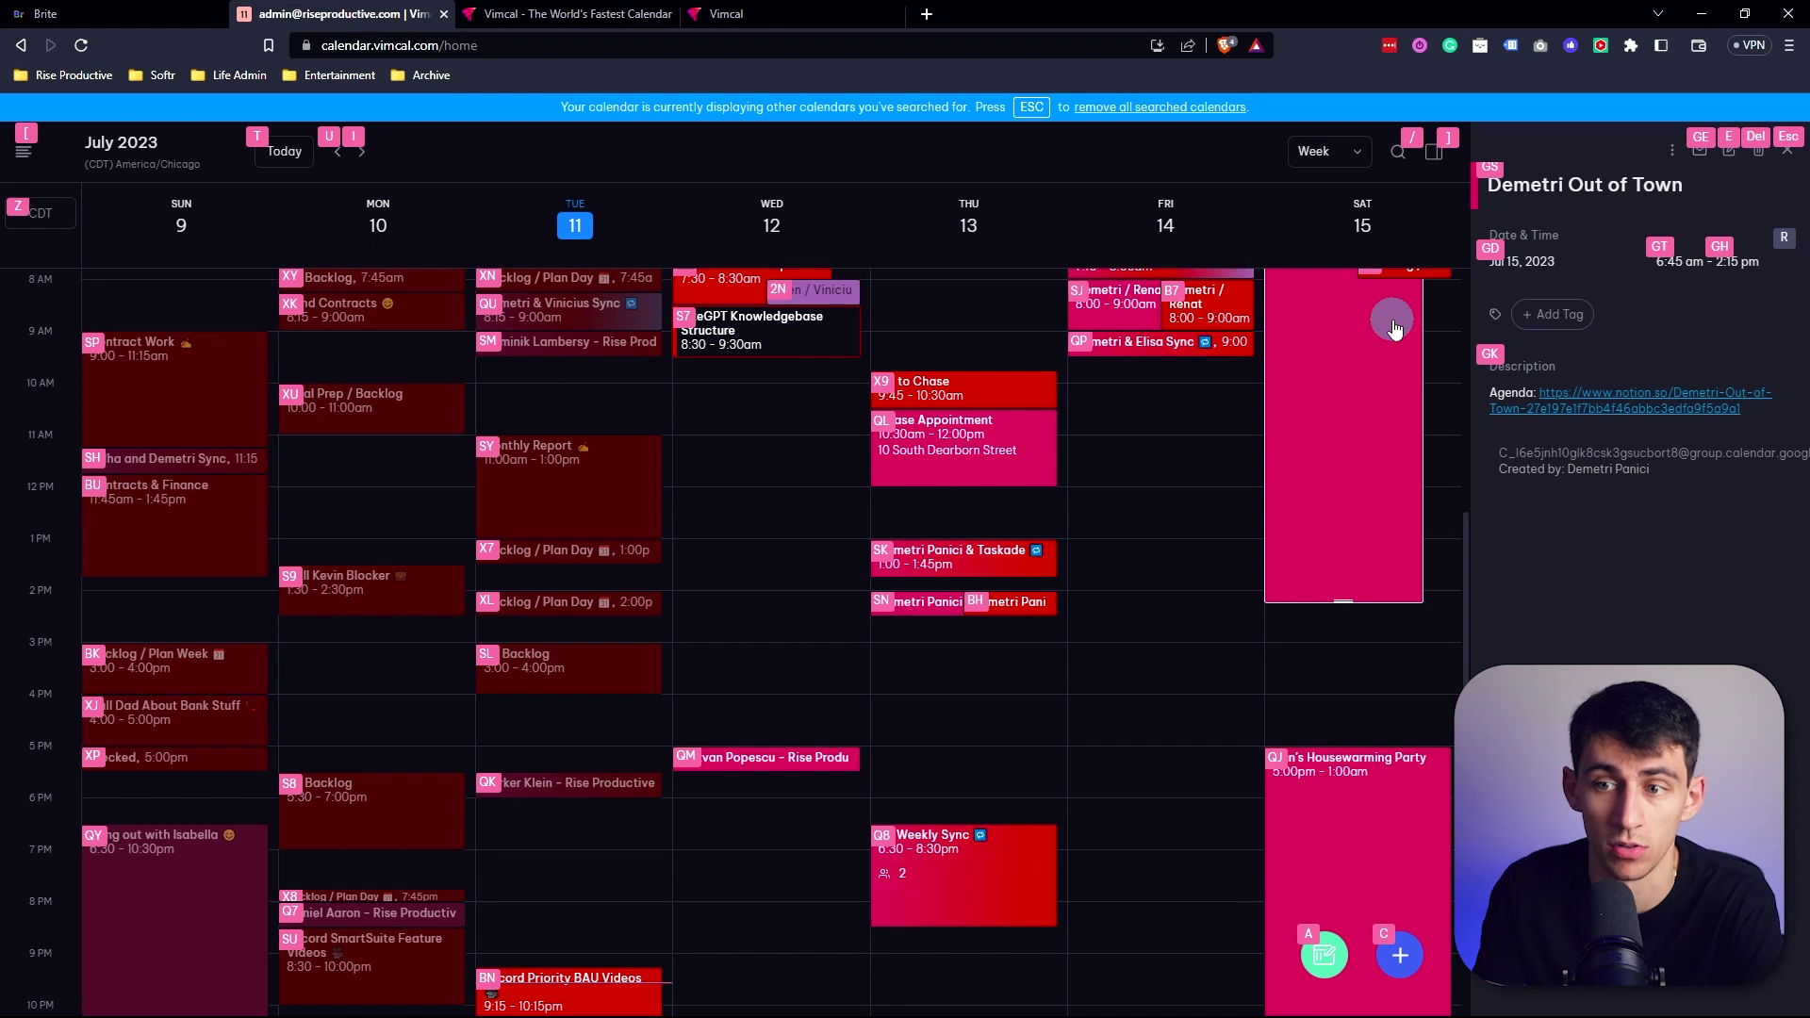
{"action": "key", "text": "Escape"}
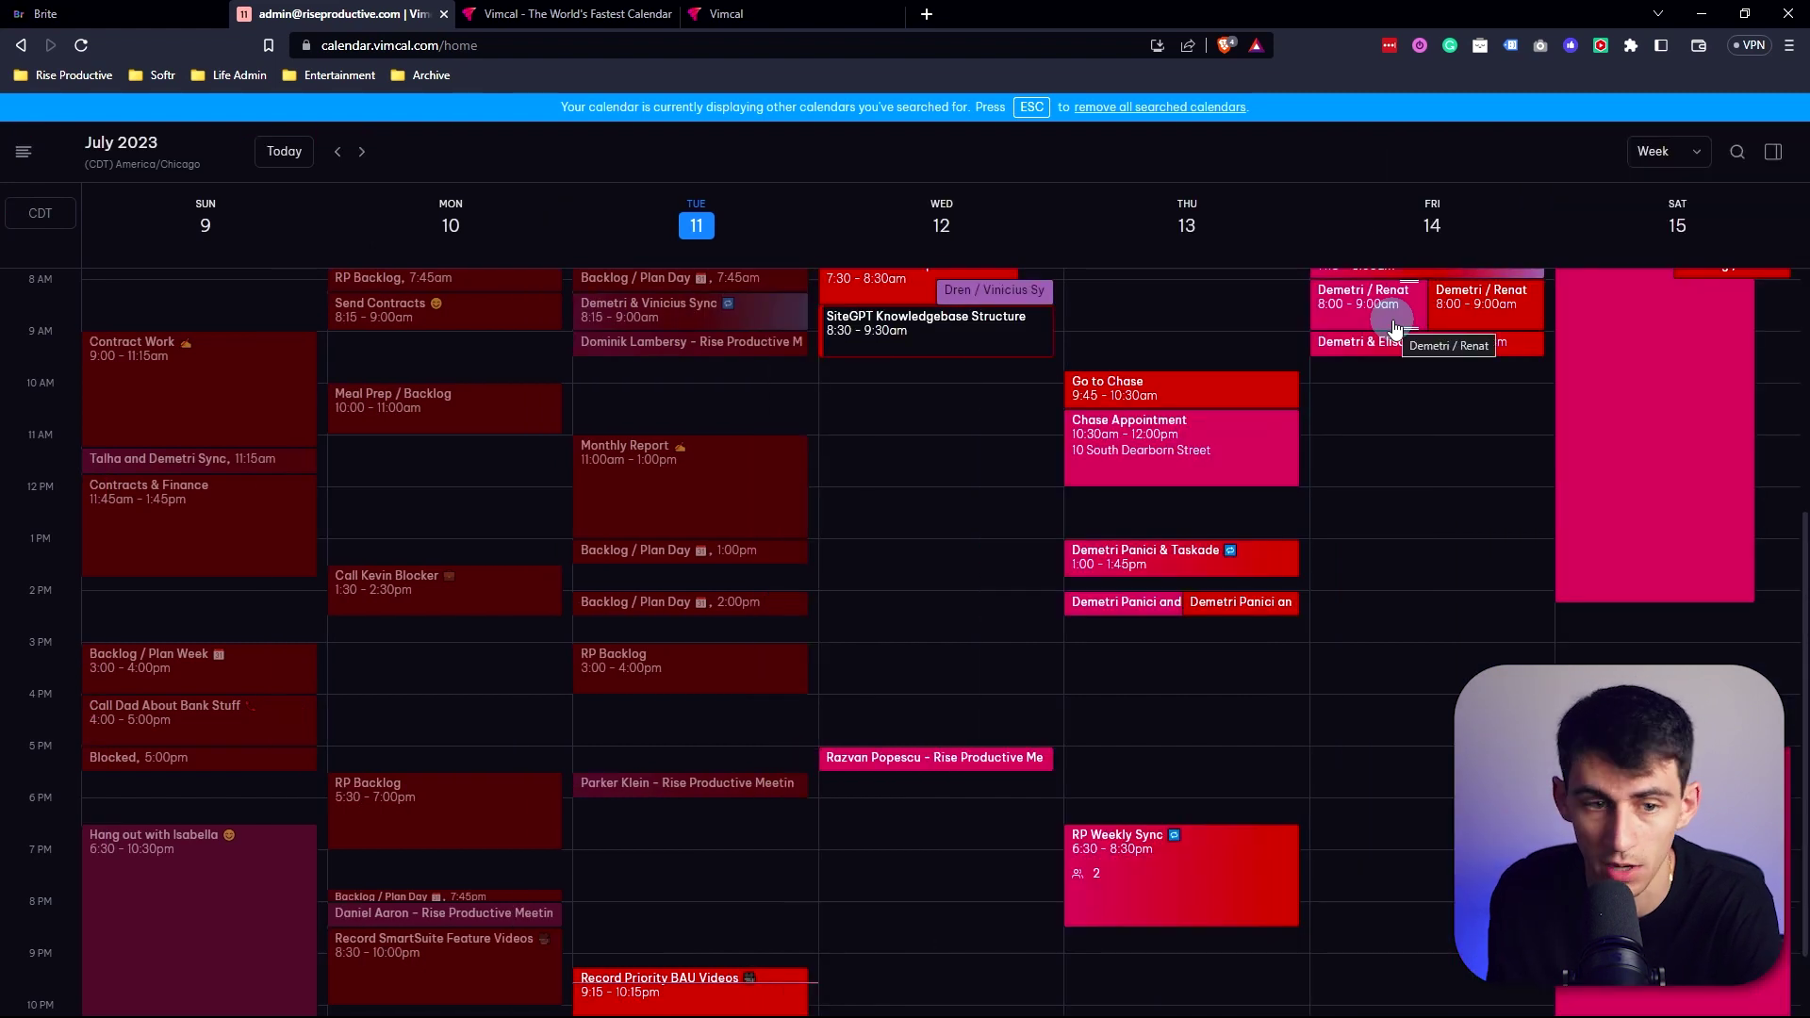
{"action": "key", "text": "ctrl+backslash"}
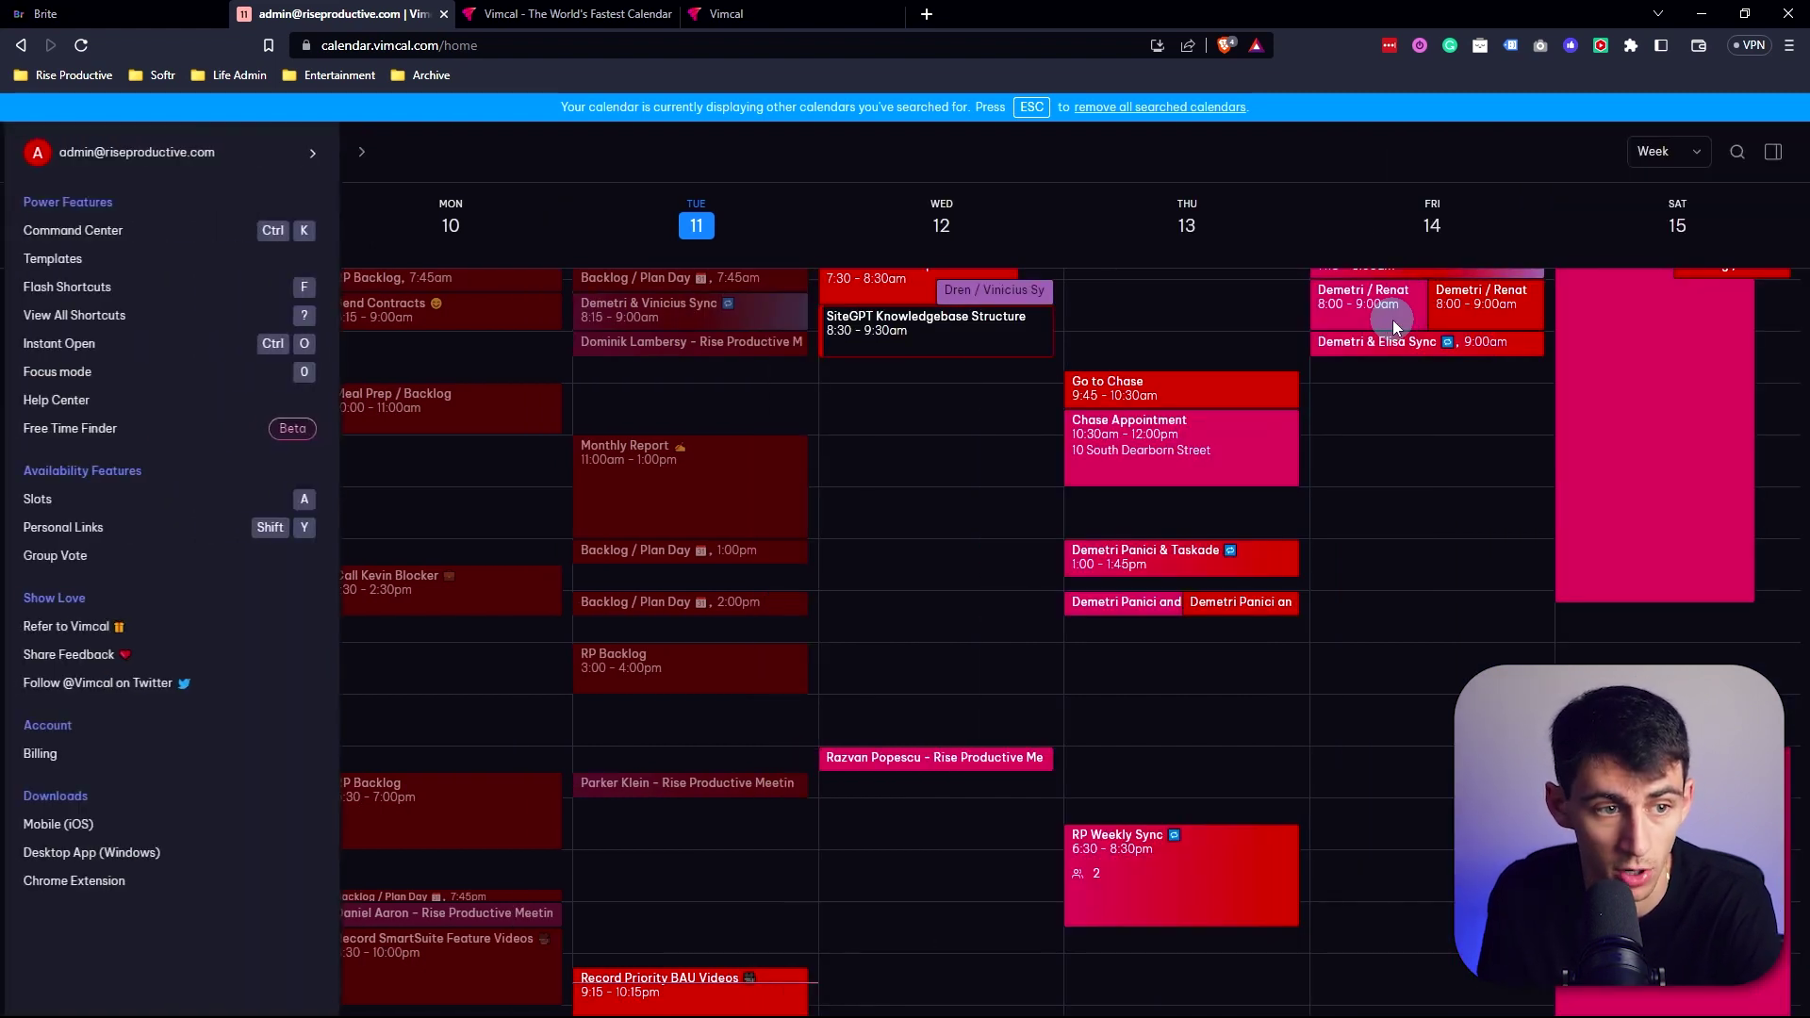
{"action": "key", "text": "ctrl+backslash"}
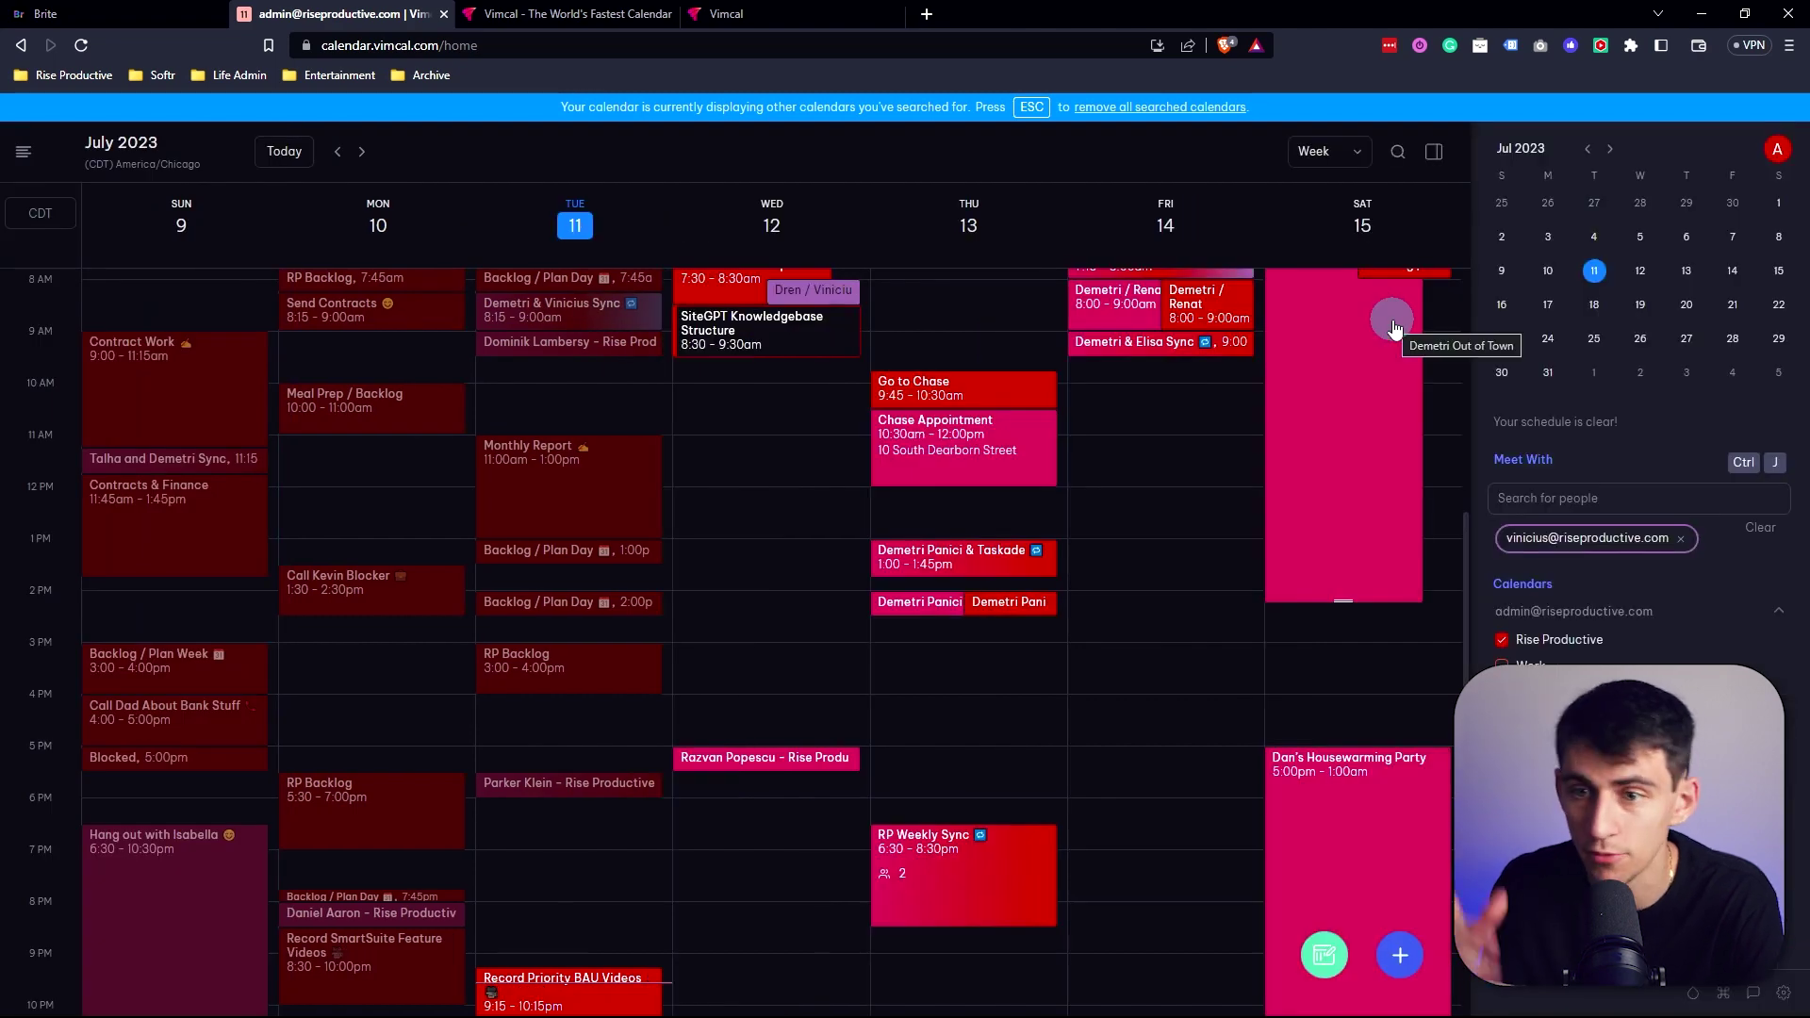